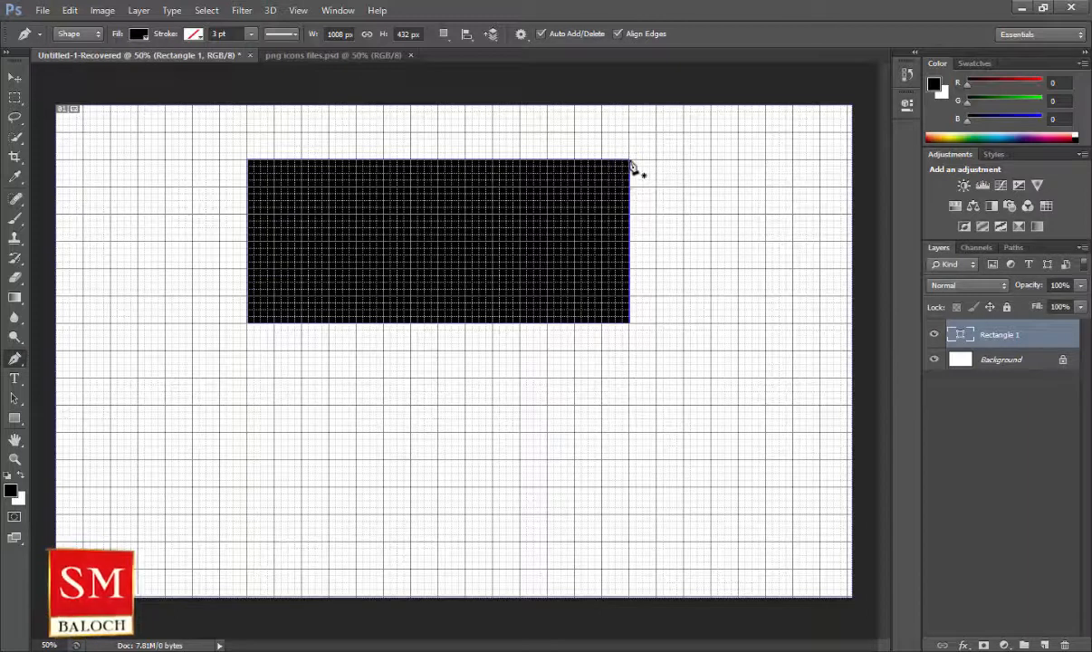
# Draw a slanted shape over the card's right side and fill it light blue.
pyautogui.click(466, 160)
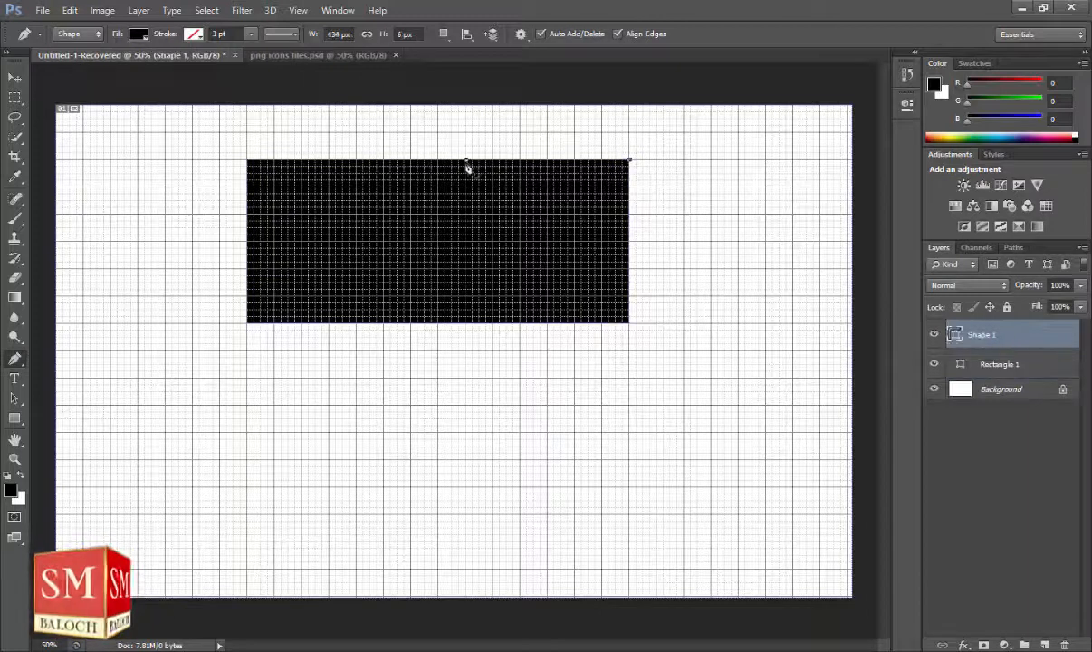
pyautogui.click(438, 323)
pyautogui.click(631, 325)
pyautogui.click(137, 35)
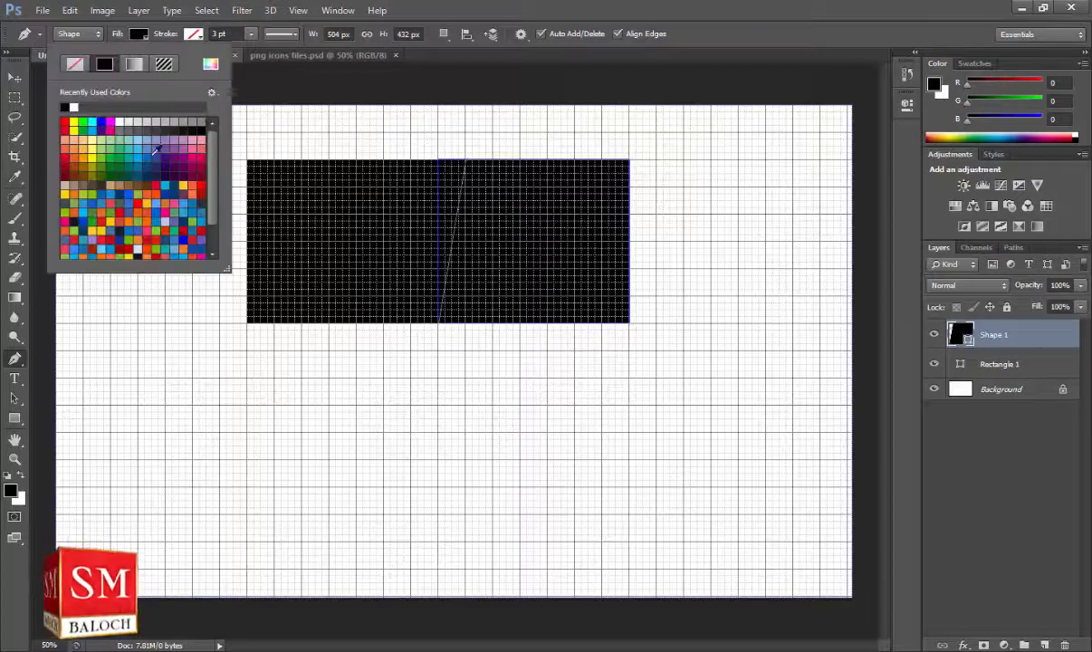
pyautogui.click(143, 152)
pyautogui.click(14, 78)
# Draw a thin slanted blue stripe beside it and shift it slightly right.
pyautogui.click(15, 358)
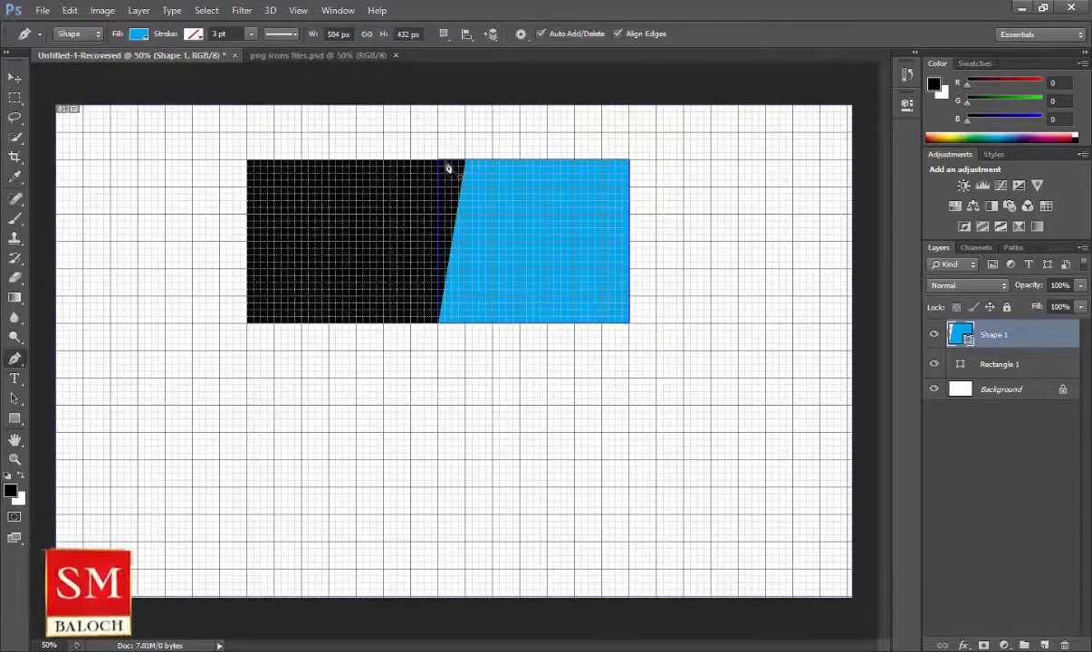
pyautogui.click(445, 161)
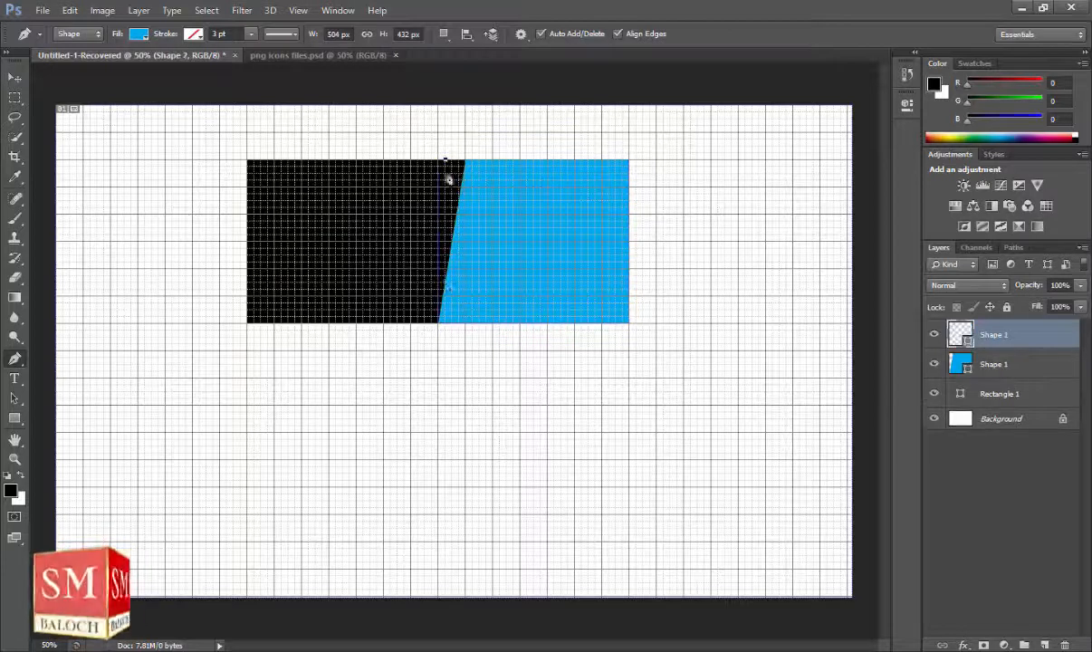
pyautogui.click(418, 325)
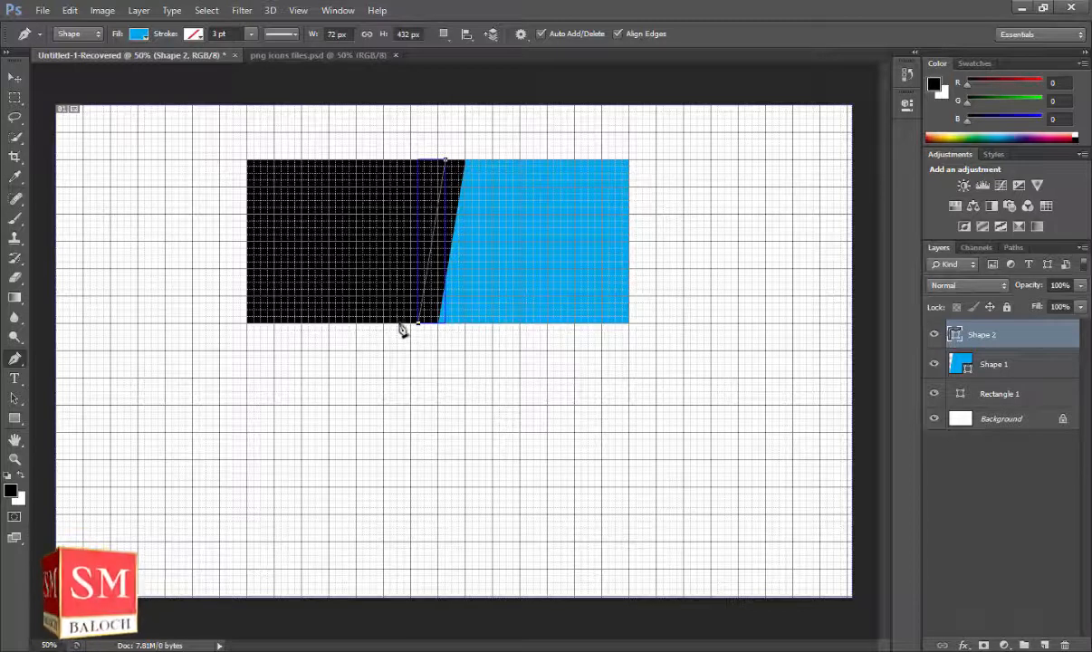
pyautogui.click(398, 324)
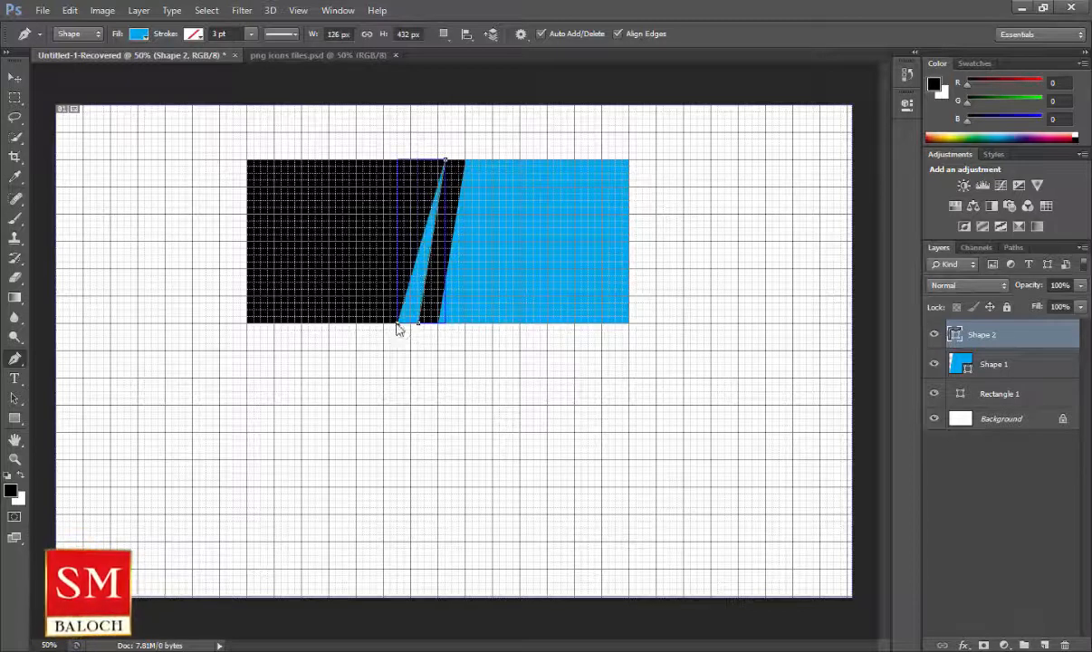
pyautogui.click(425, 162)
pyautogui.click(447, 166)
pyautogui.click(14, 77)
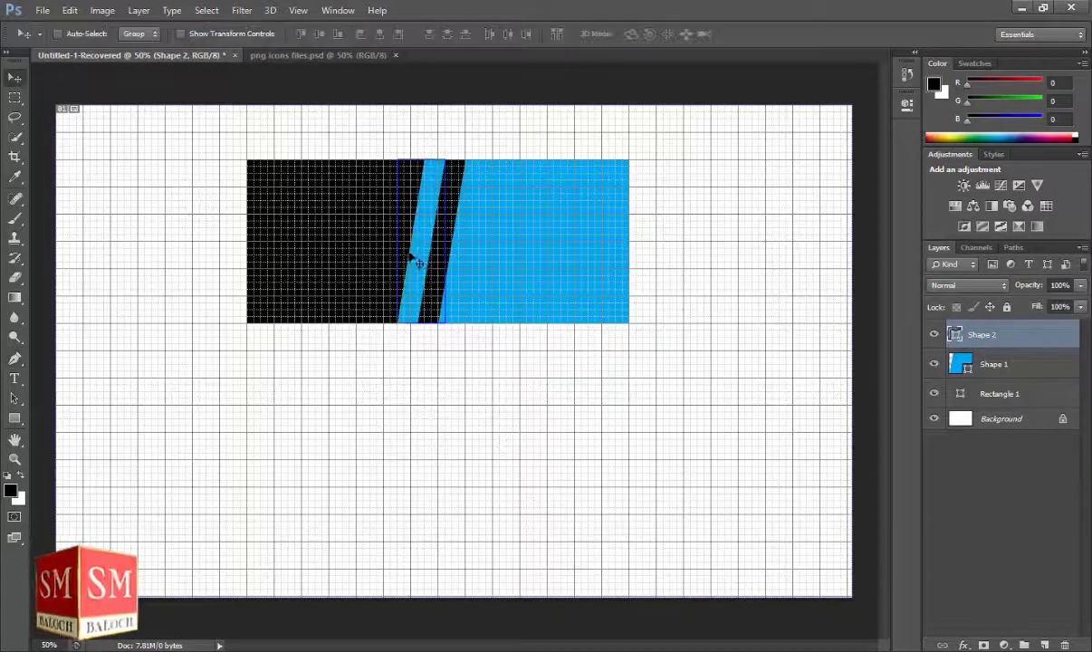
pyautogui.moveTo(420, 253); pyautogui.dragTo(422, 251)
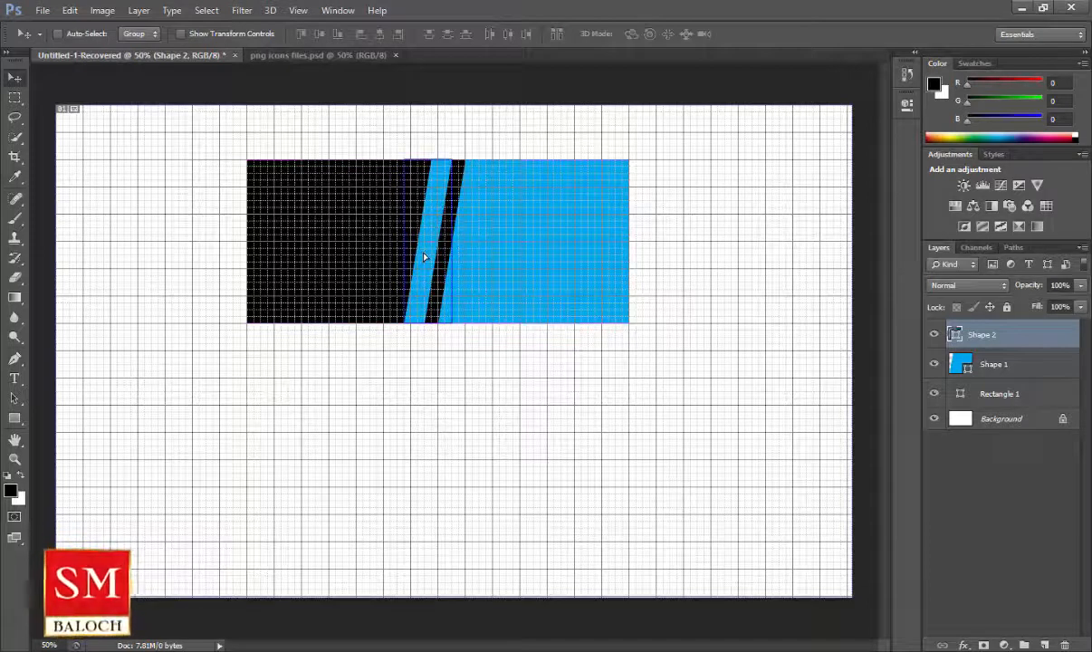
pyautogui.click(15, 419)
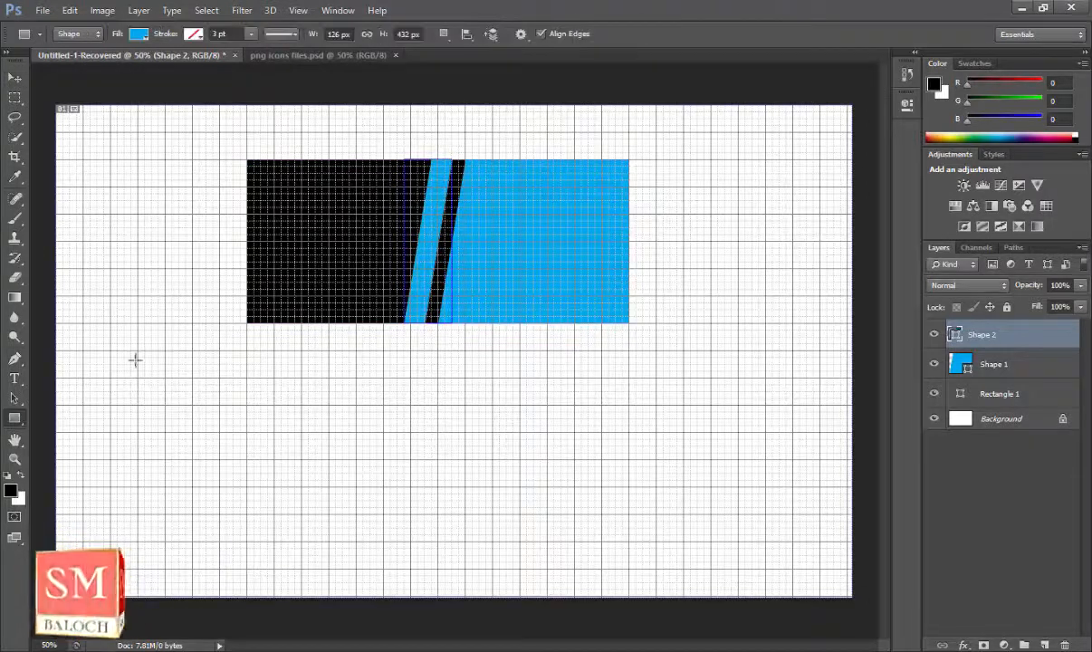
# Draw a horizontal bar, move it down into the black area, and place its layer below Shape 1.
pyautogui.moveTo(220, 171); pyautogui.dragTo(451, 214)
pyautogui.press('v')
pyautogui.moveTo(272, 201); pyautogui.dragTo(300, 228)
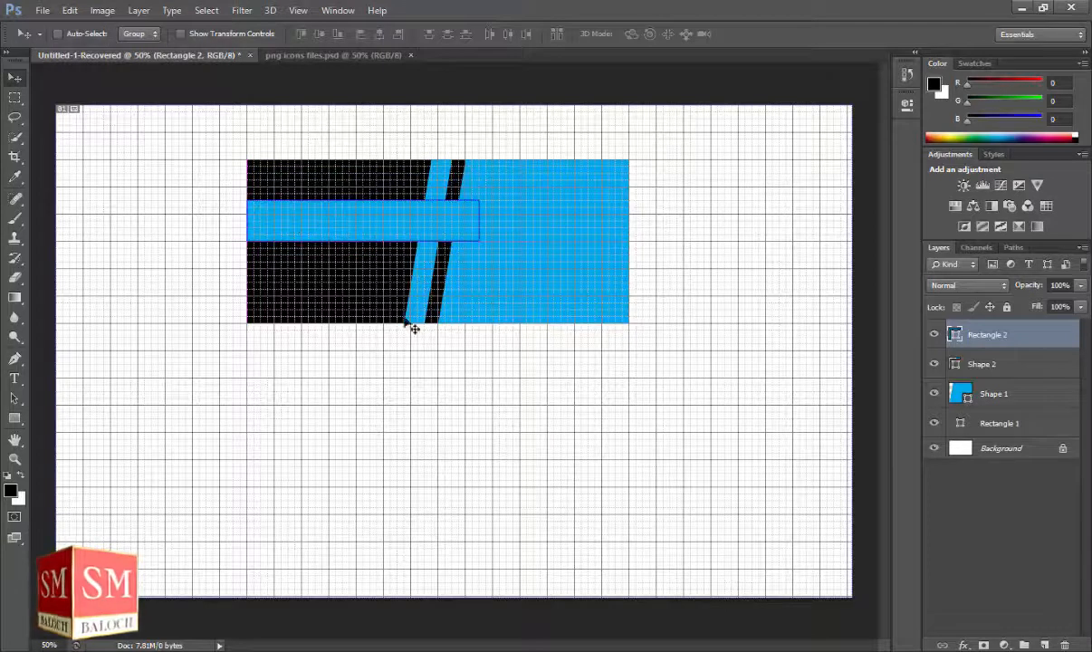
pyautogui.moveTo(1000, 334); pyautogui.dragTo(1050, 383)
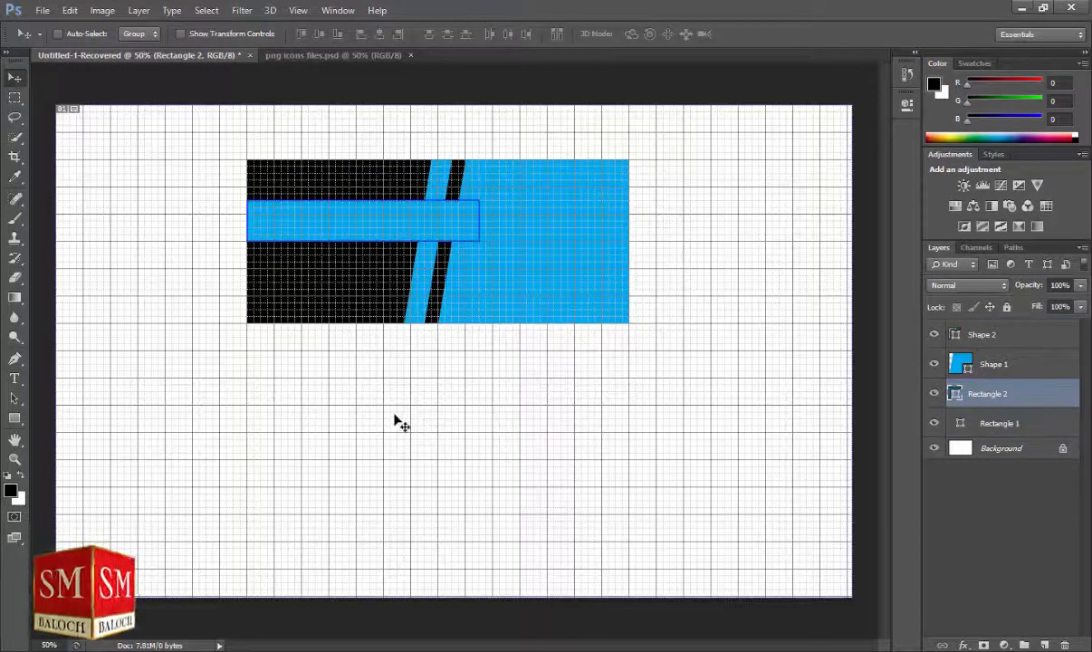
# Hide the grid with View > Show > None.
pyautogui.click(298, 10)
pyautogui.moveTo(367, 245)
pyautogui.click(486, 512)
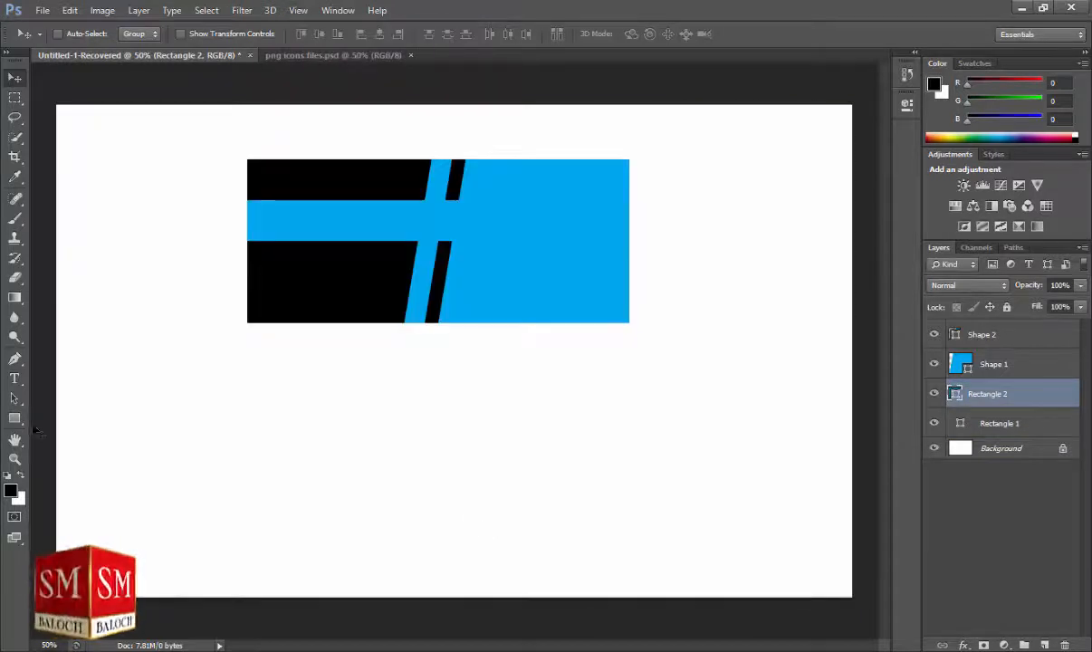
pyautogui.click(15, 418)
pyautogui.click(138, 34)
# Make the bar black and give it an Inner Glow at 20% opacity.
pyautogui.click(201, 131)
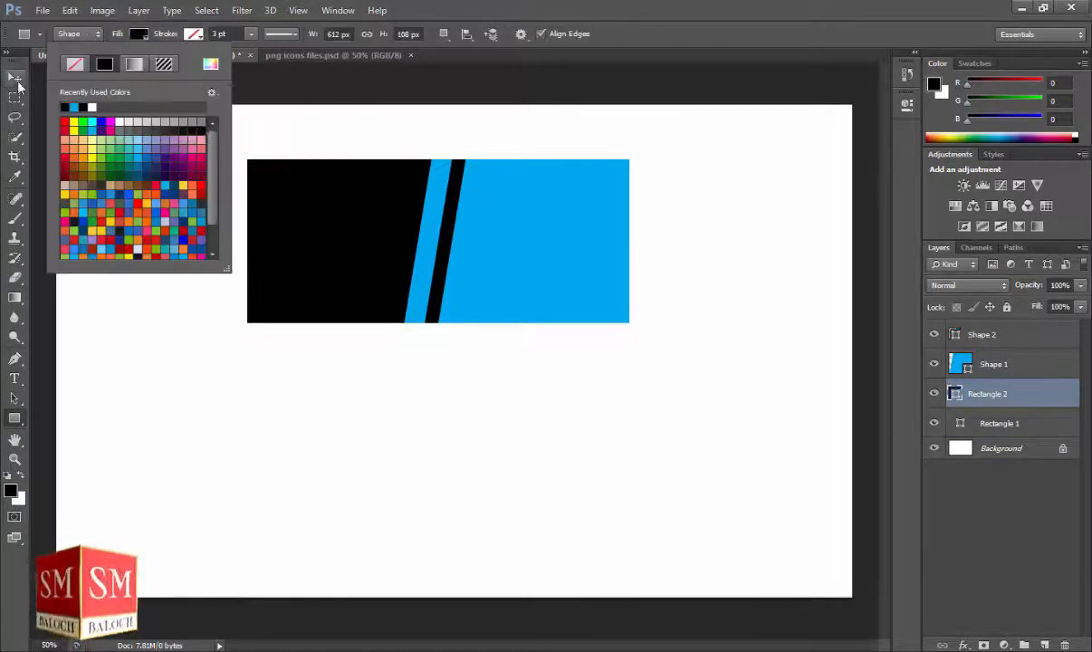
pyautogui.click(16, 78)
pyautogui.click(966, 645)
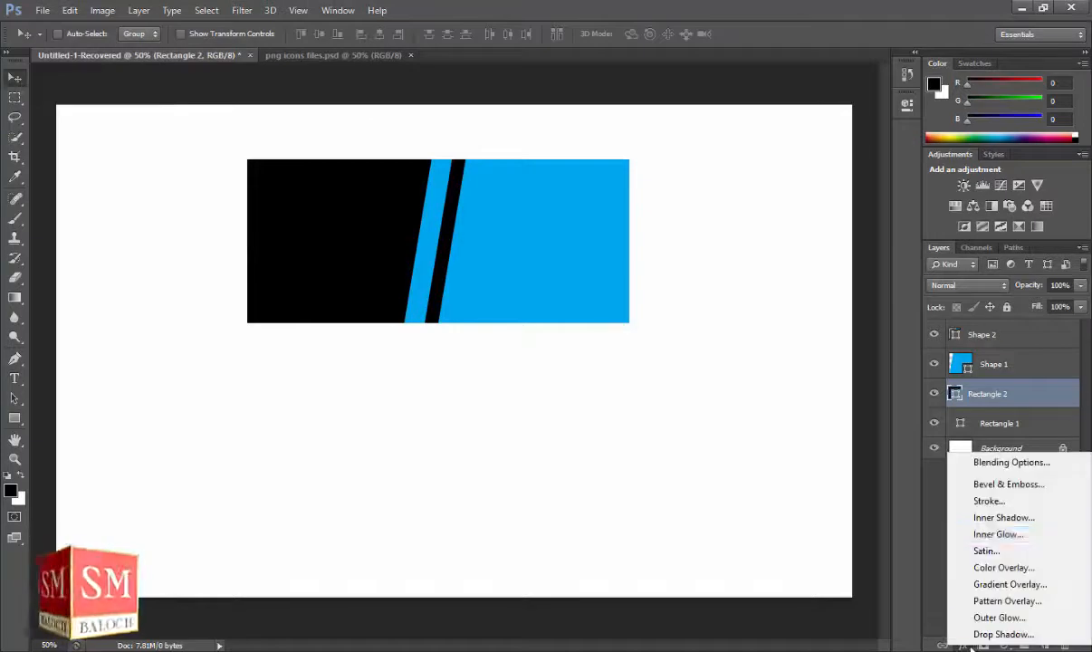
pyautogui.click(983, 506)
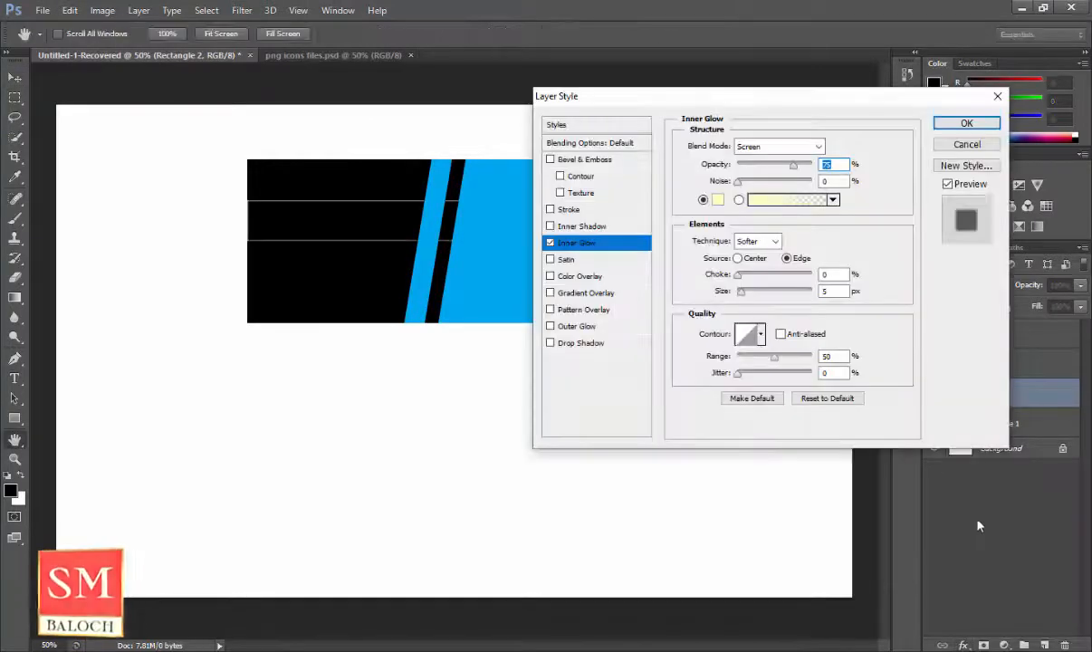
pyautogui.write('50')
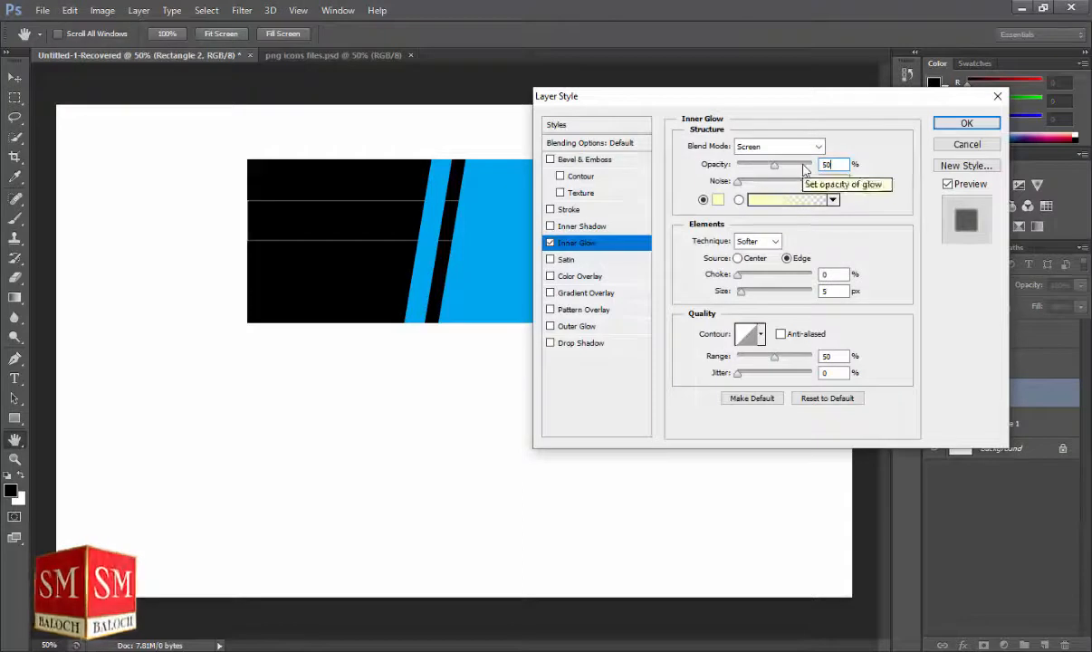
pyautogui.moveTo(766, 170); pyautogui.dragTo(760, 168)
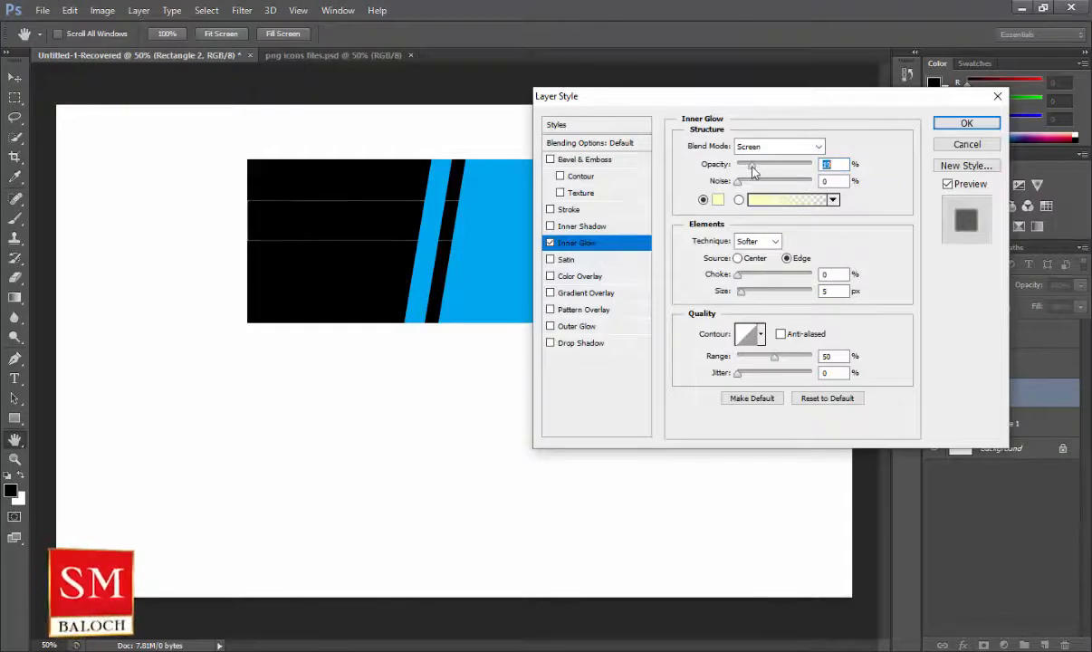
pyautogui.write('20')
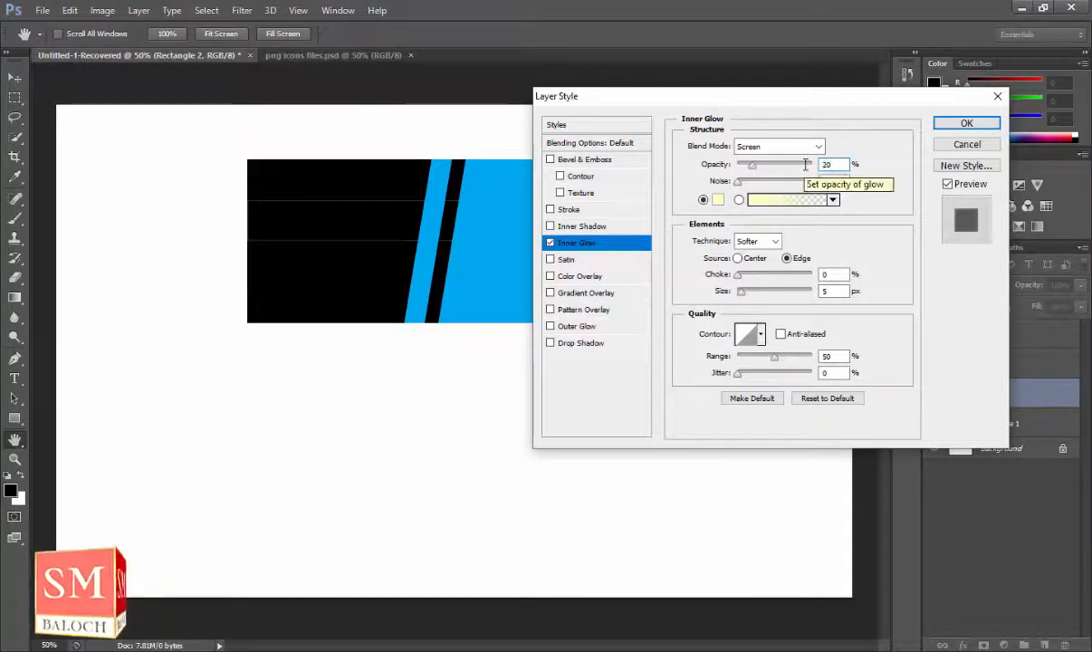
pyautogui.click(959, 127)
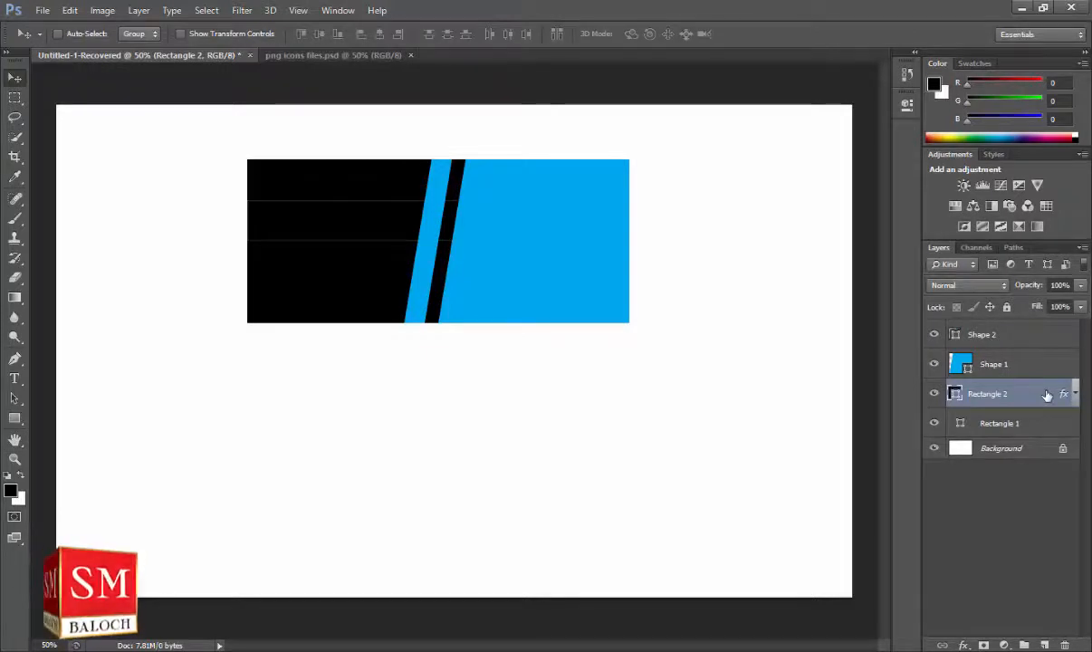
# Add a blue Satin effect in Normal mode with a larger distance.
pyautogui.click(964, 645)
pyautogui.click(973, 565)
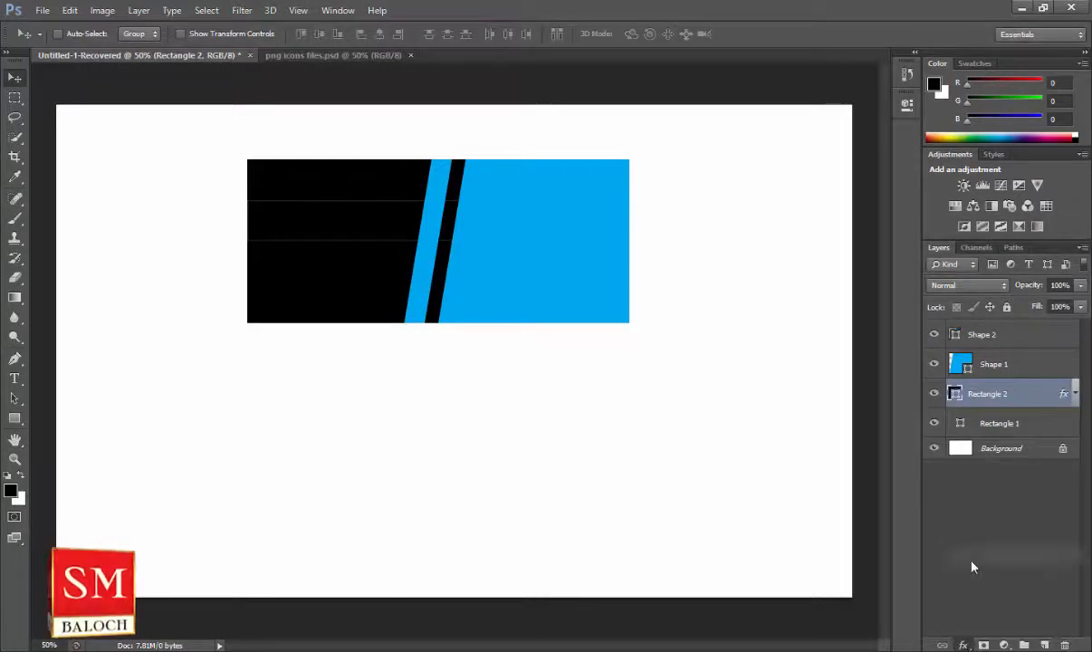
pyautogui.click(840, 148)
pyautogui.click(501, 214)
pyautogui.click(960, 146)
pyautogui.click(798, 148)
pyautogui.click(788, 165)
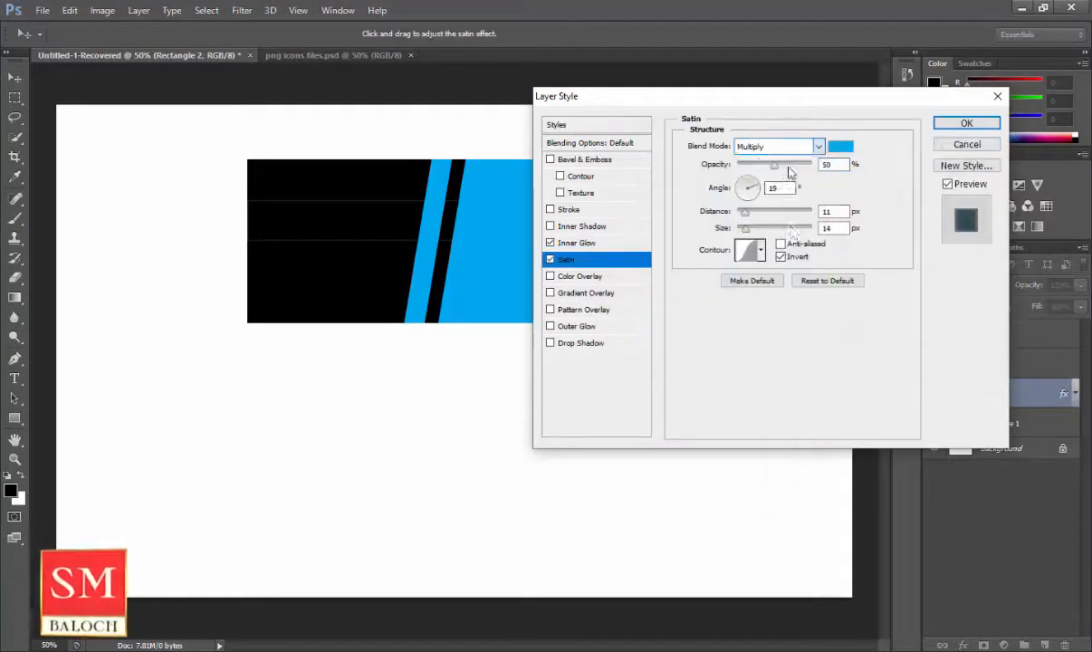
pyautogui.moveTo(745, 214); pyautogui.dragTo(786, 230)
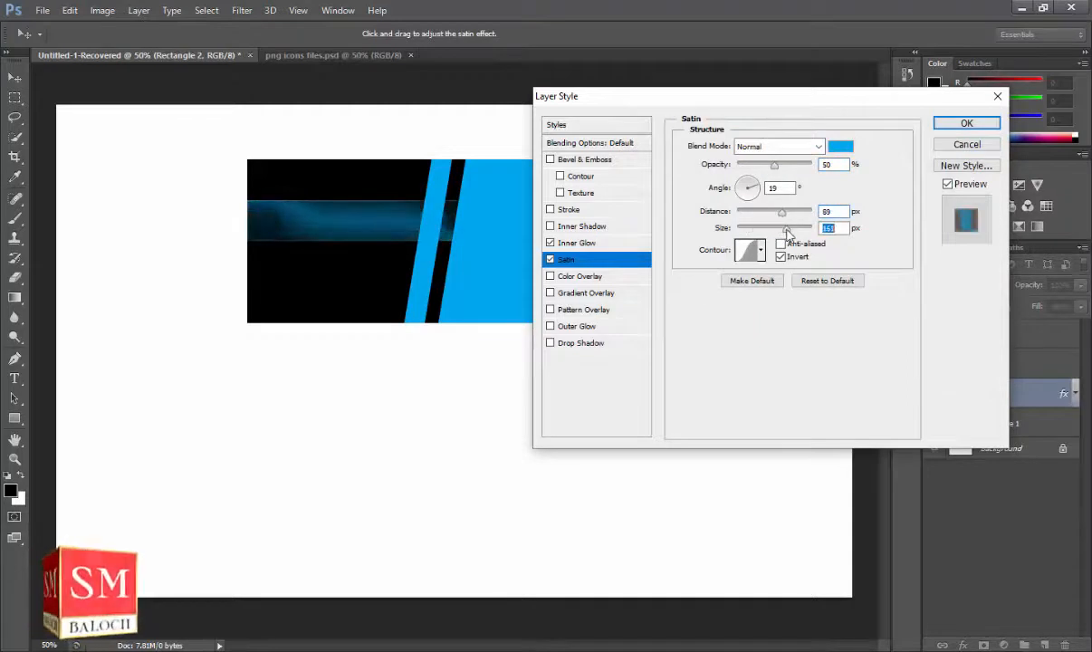
pyautogui.click(966, 124)
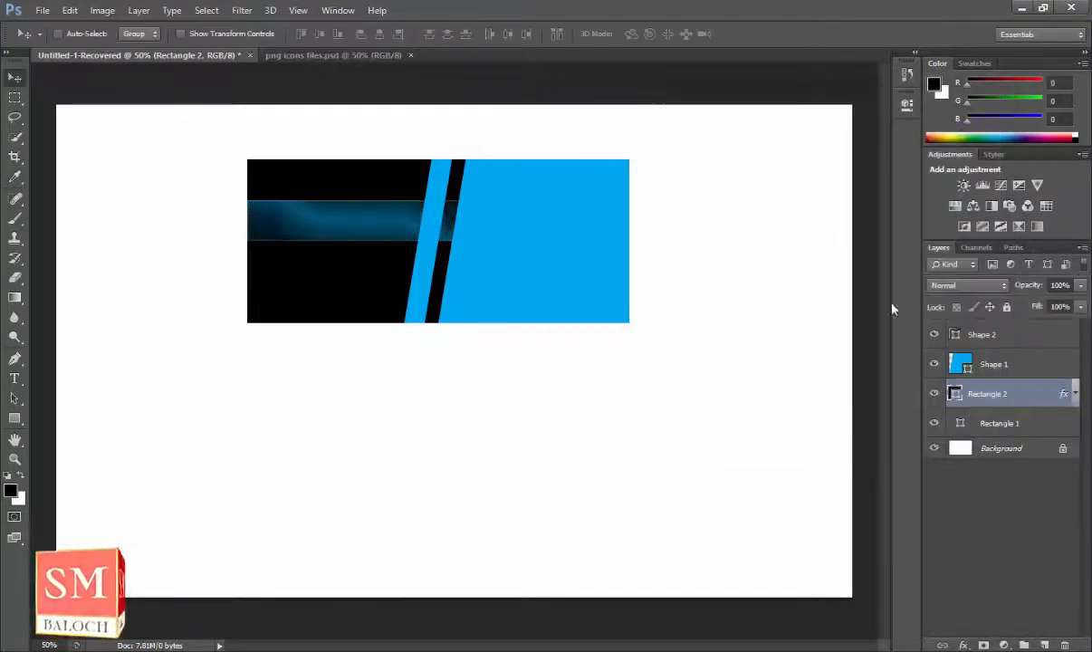
pyautogui.click(1037, 425)
pyautogui.doubleClick(1037, 426)
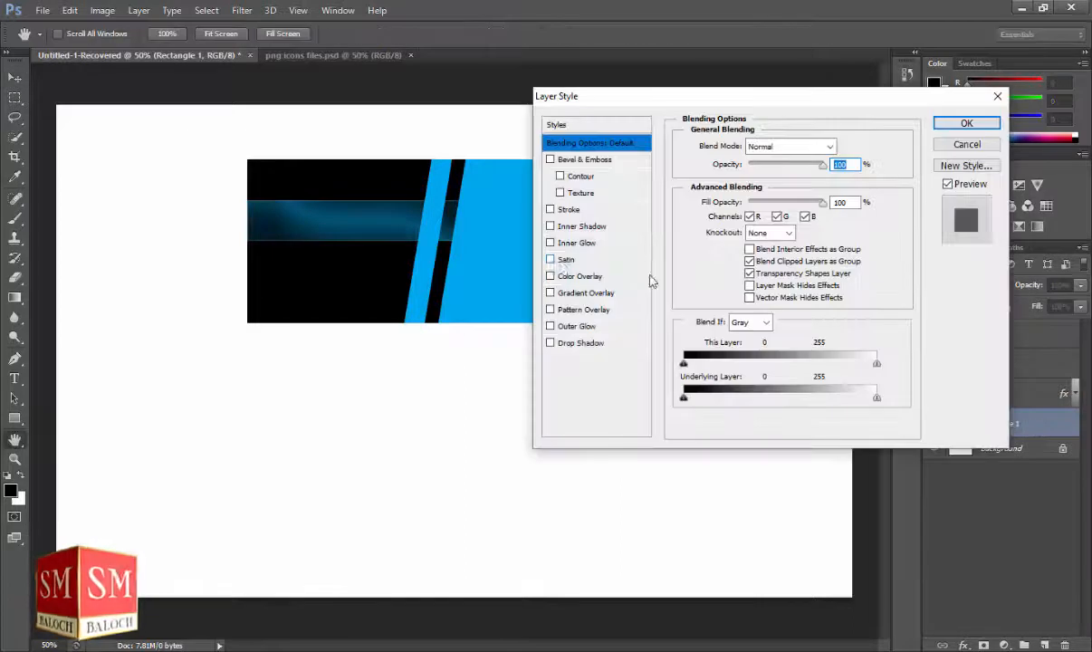
pyautogui.click(563, 261)
pyautogui.click(842, 146)
pyautogui.click(510, 249)
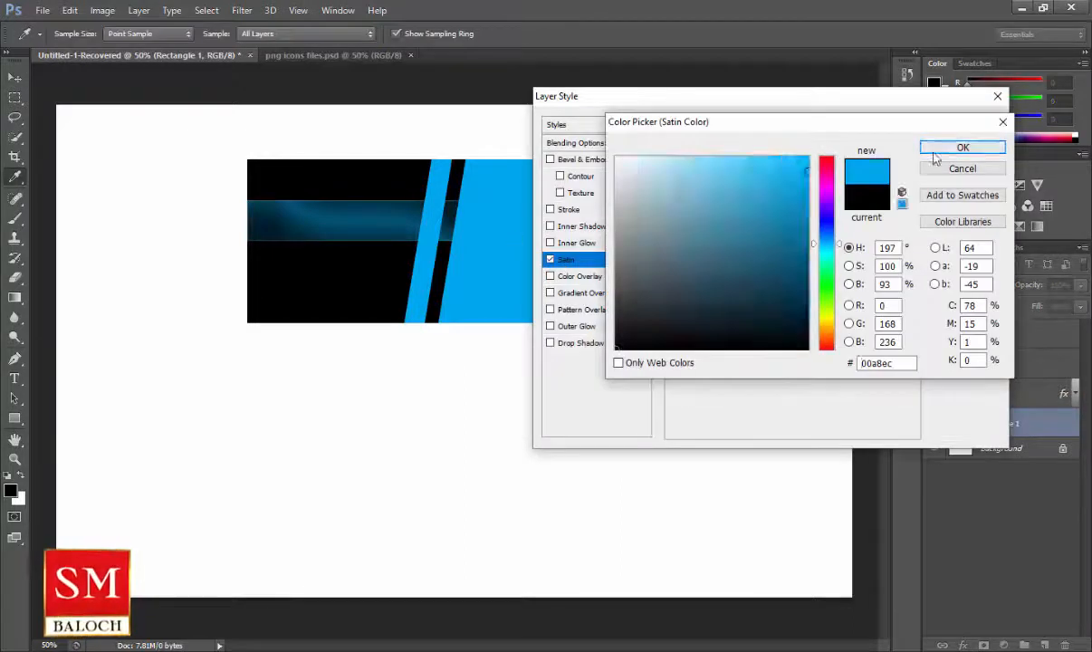
pyautogui.click(942, 149)
pyautogui.click(784, 147)
pyautogui.click(768, 160)
pyautogui.moveTo(744, 211)
pyautogui.mouseDown()
pyautogui.moveTo(799, 211)
pyautogui.moveTo(806, 236)
pyautogui.moveTo(837, 243)
pyautogui.mouseUp()
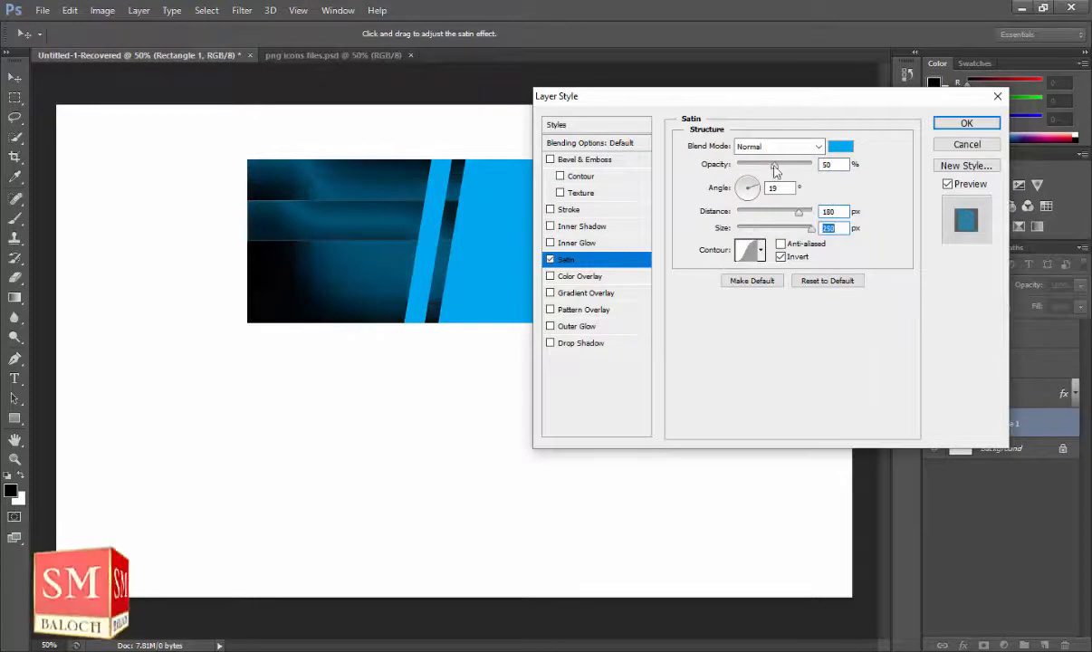
pyautogui.moveTo(776, 165); pyautogui.dragTo(756, 166)
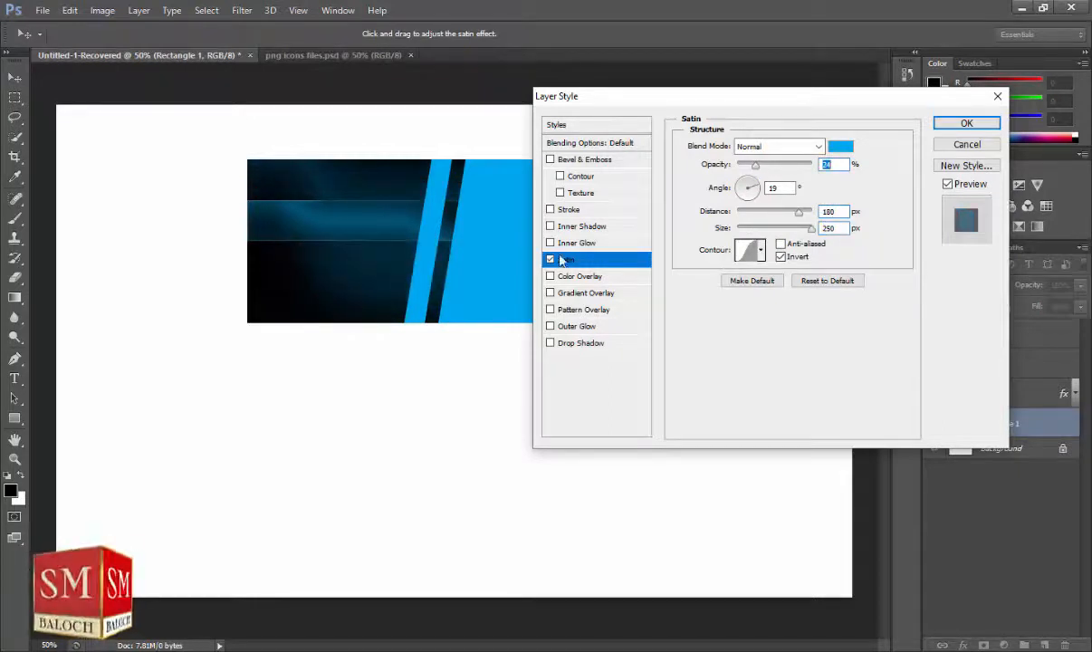
pyautogui.click(966, 144)
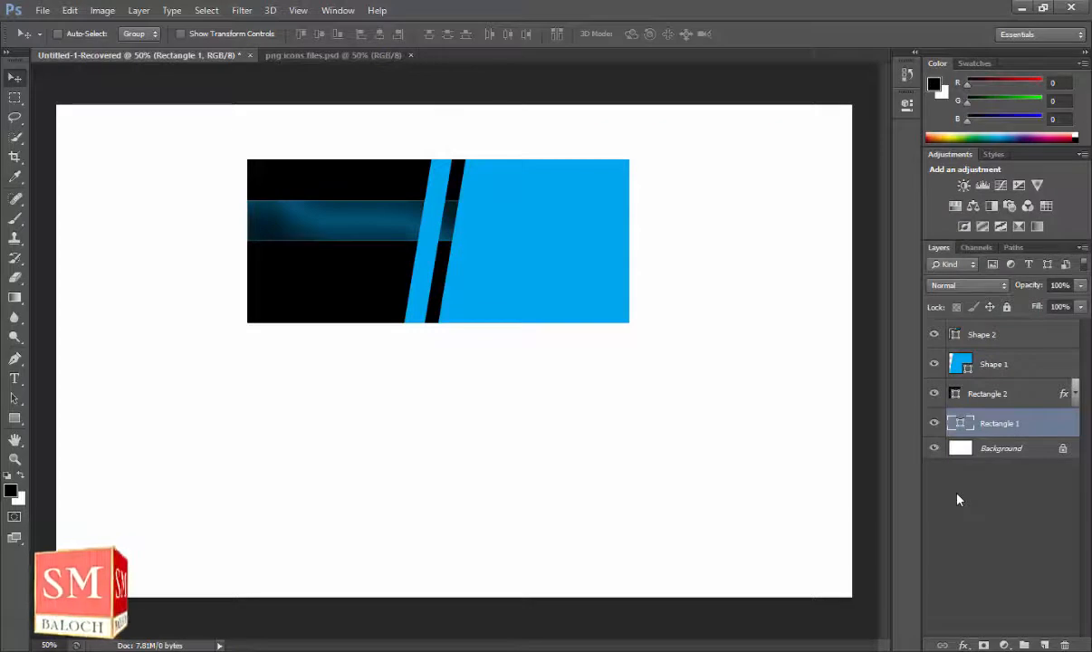
# Select the Shape 1 layer and zoom to 200% around the stripe.
pyautogui.click(14, 458)
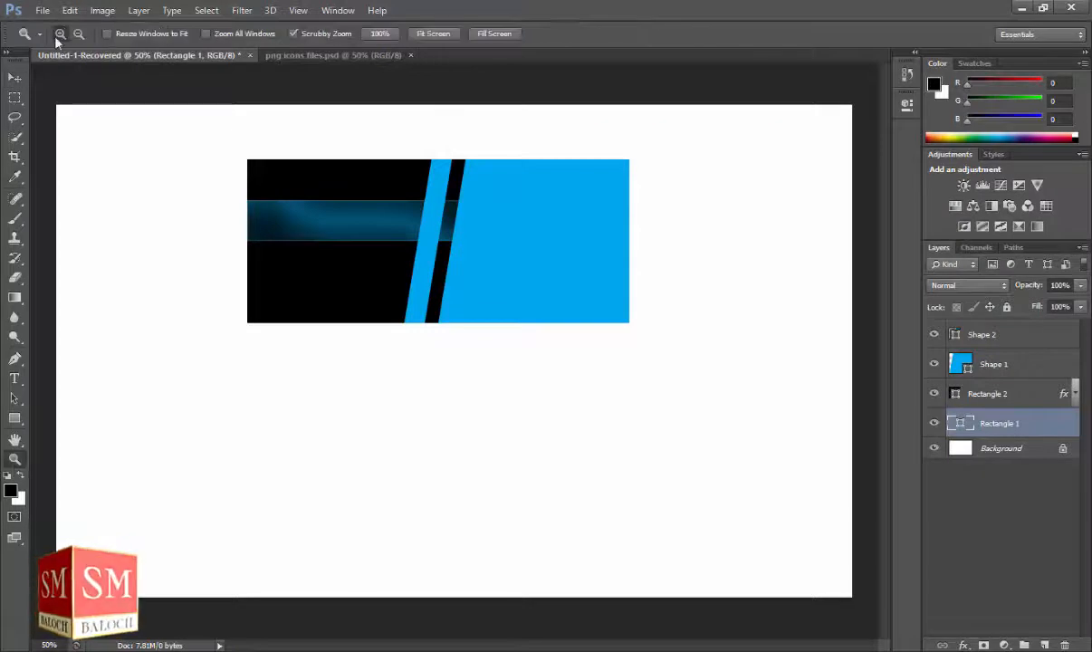
pyautogui.click(433, 200)
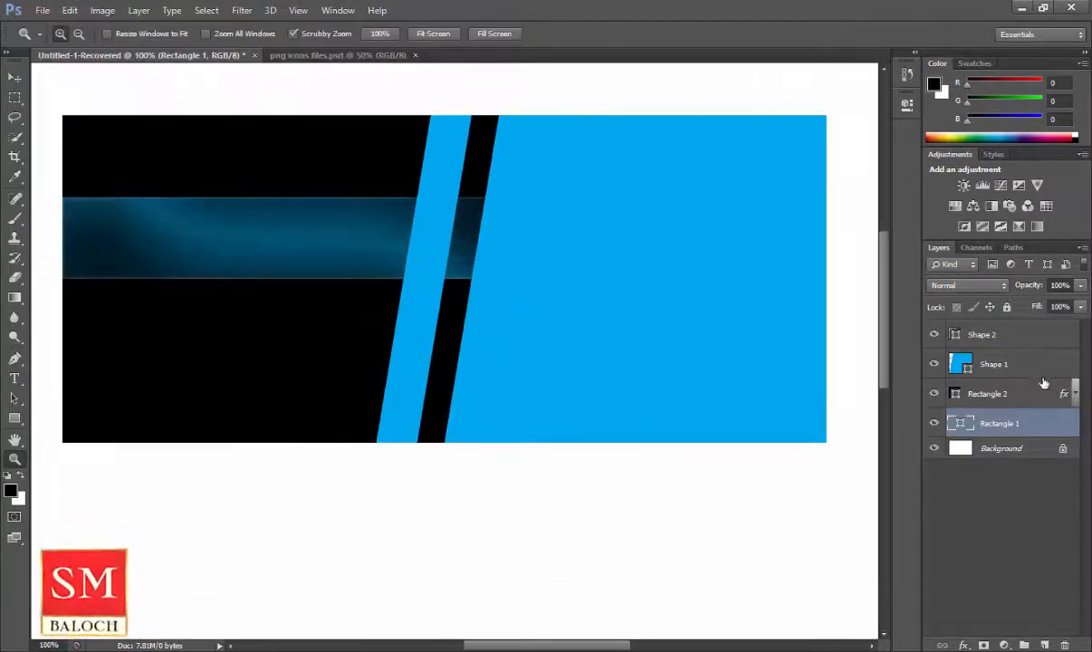
pyautogui.click(996, 370)
pyautogui.click(15, 357)
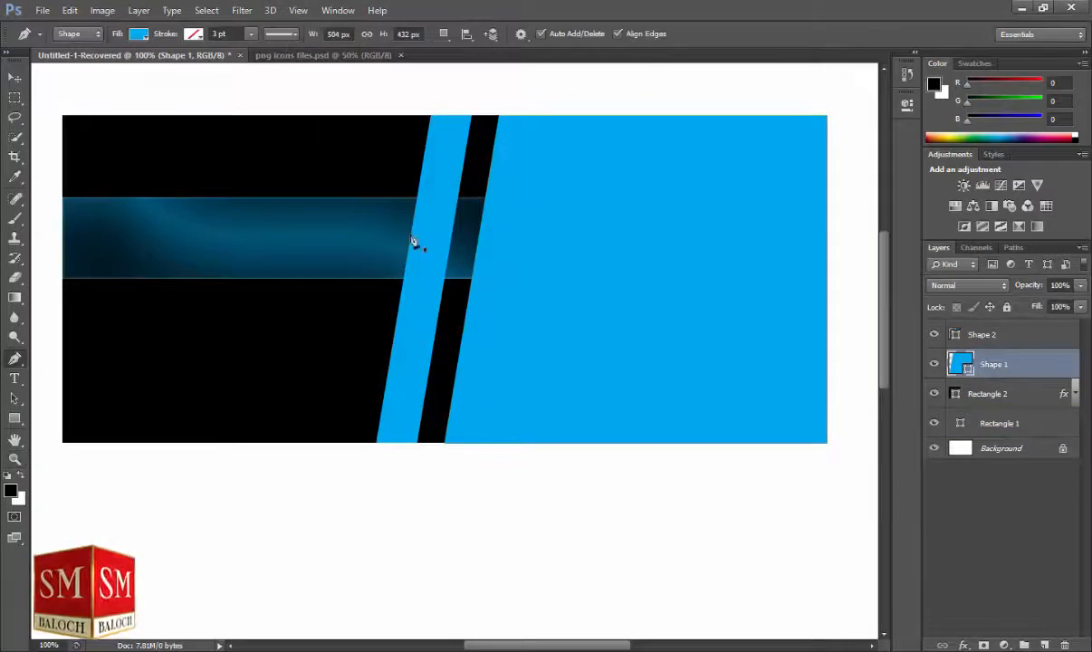
pyautogui.click(15, 459)
pyautogui.click(427, 209)
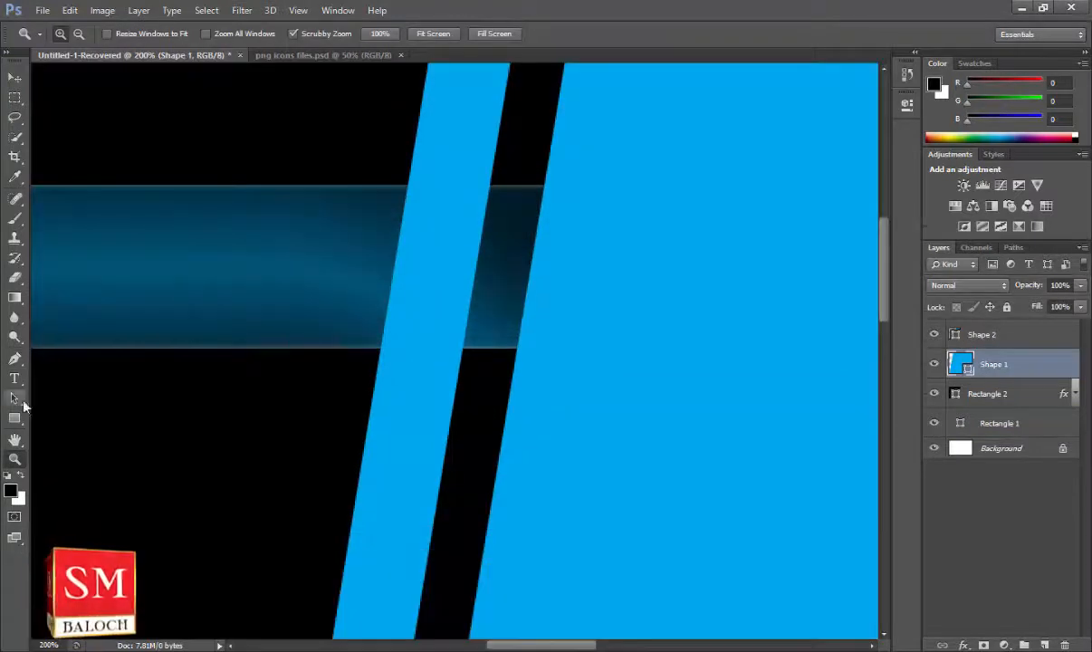
pyautogui.click(14, 359)
# Draw a four-point blue shape covering the stripe where the band crosses it.
pyautogui.click(407, 186)
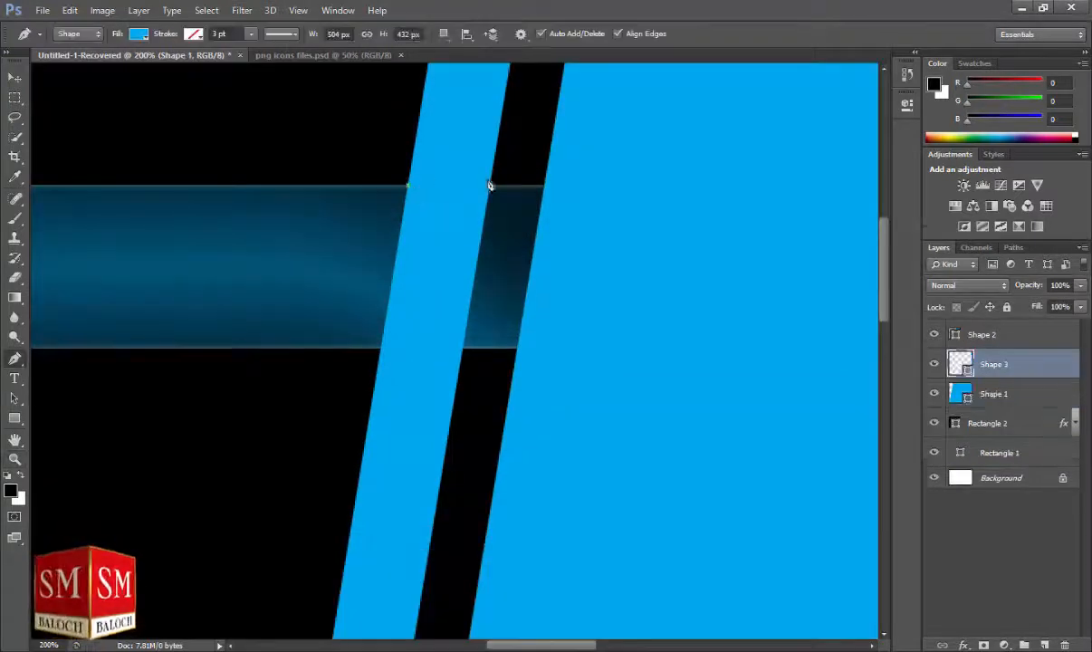
pyautogui.click(490, 187)
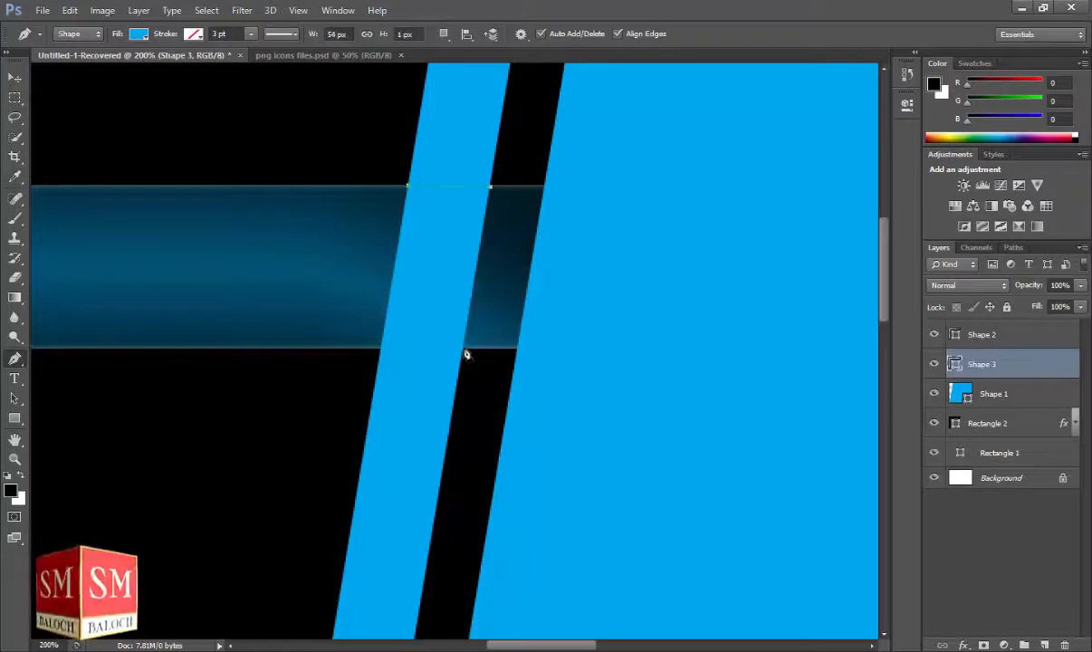
pyautogui.click(464, 350)
pyautogui.click(381, 351)
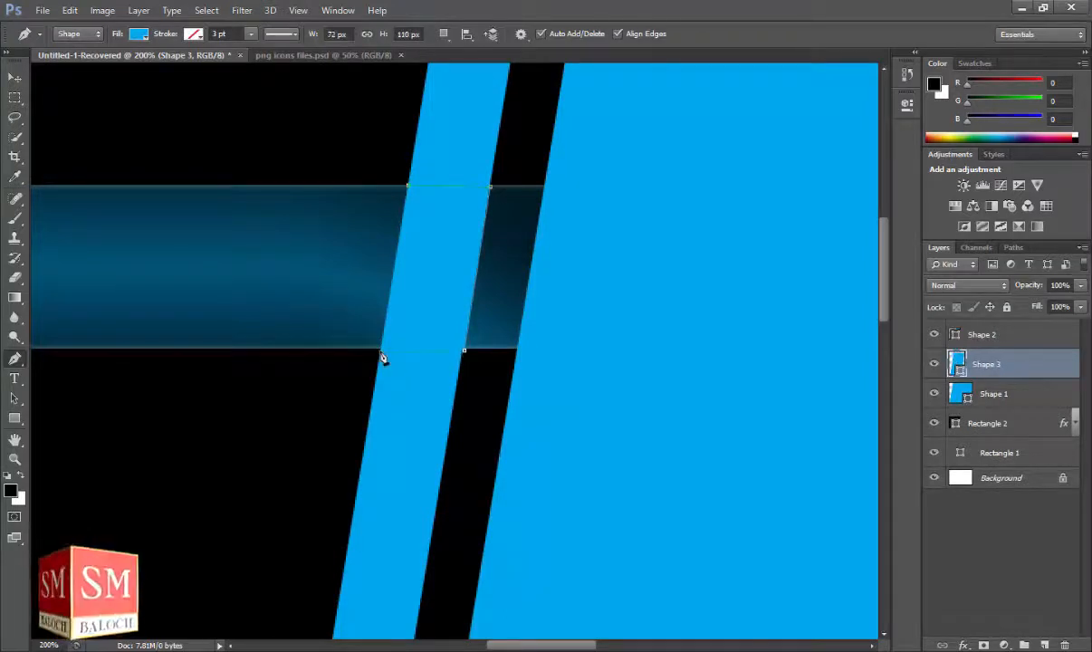
pyautogui.hotkey('ctrl', 'z')
pyautogui.click(382, 351)
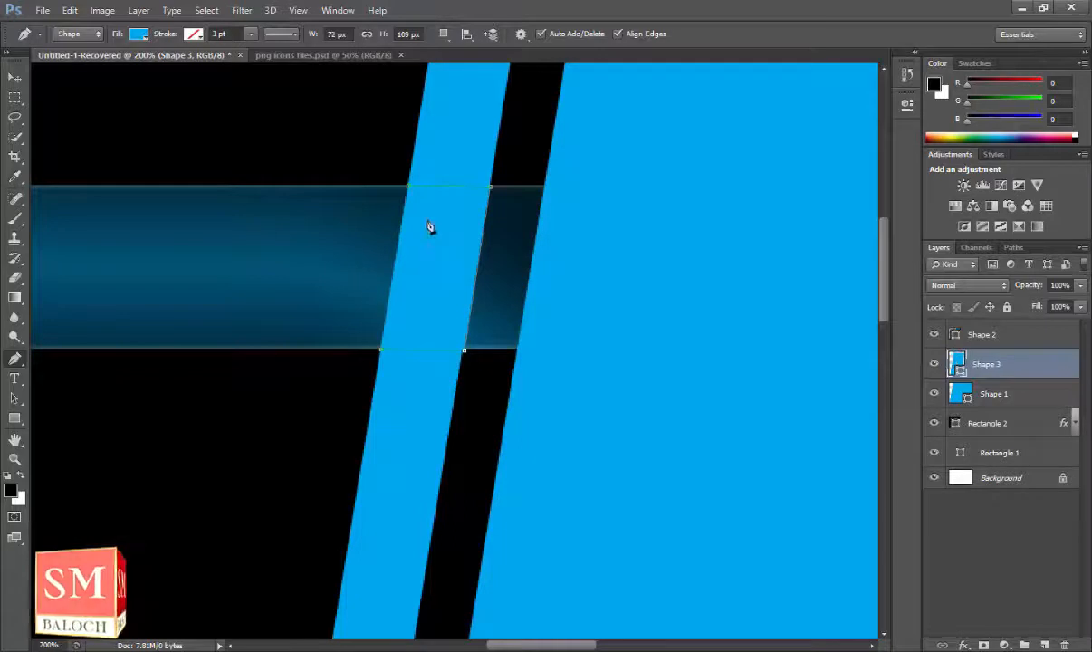
pyautogui.click(14, 459)
pyautogui.click(78, 35)
pyautogui.click(511, 326)
pyautogui.click(513, 334)
pyautogui.click(962, 644)
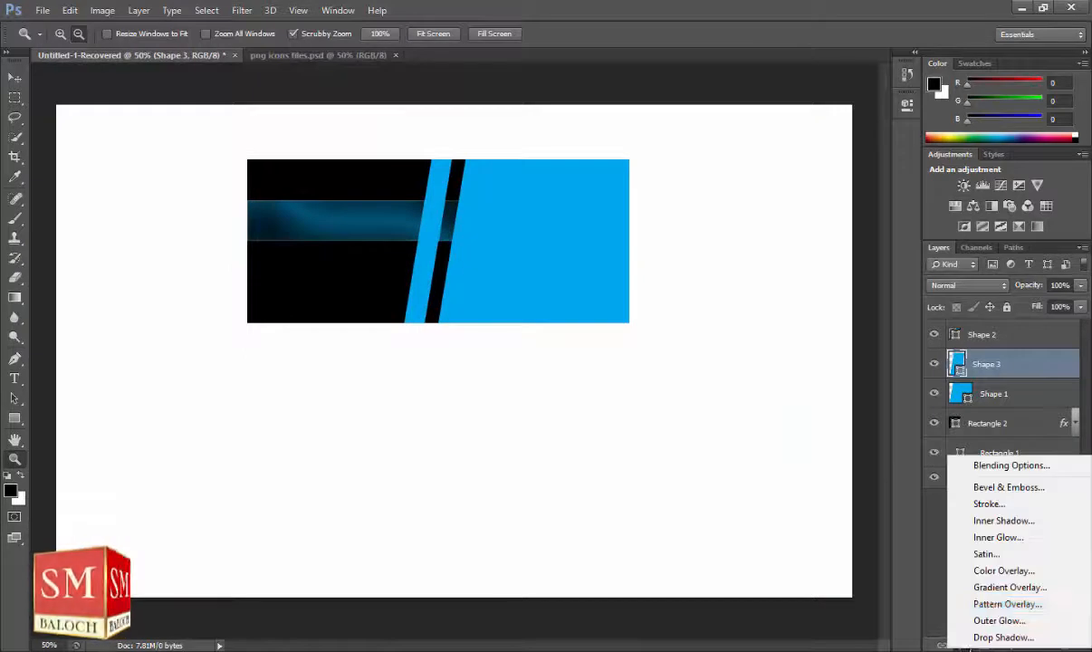
# Move Shape 3 above Shape 2 and give it a 75% opacity, 5 px drop shadow.
pyautogui.click(994, 639)
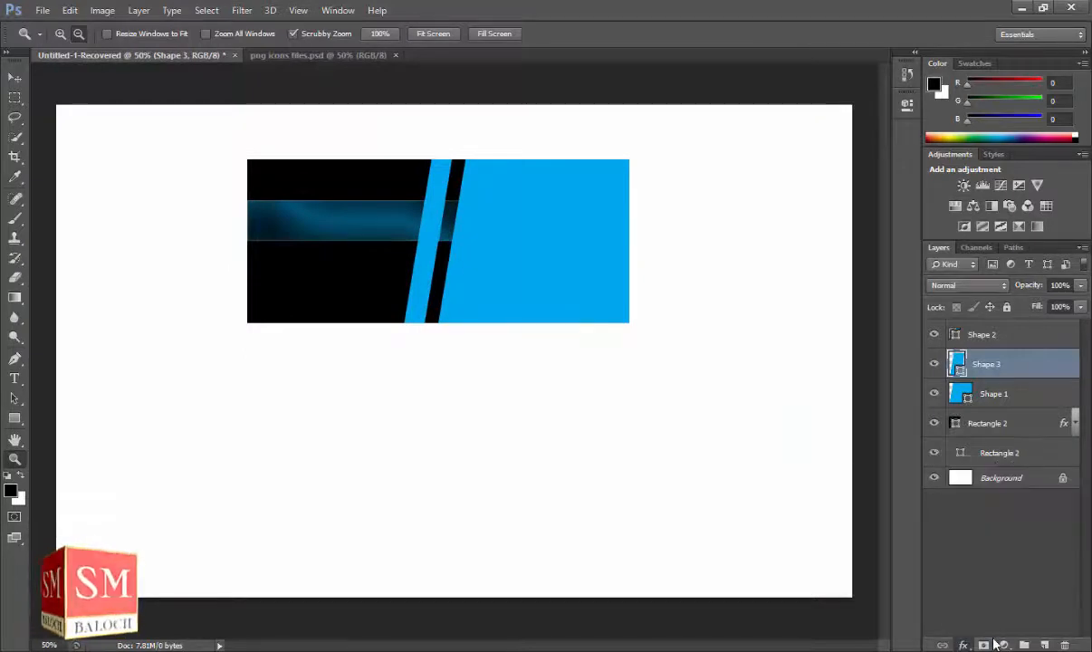
pyautogui.click(965, 144)
pyautogui.moveTo(1016, 355); pyautogui.dragTo(1012, 332)
pyautogui.click(964, 645)
pyautogui.click(991, 602)
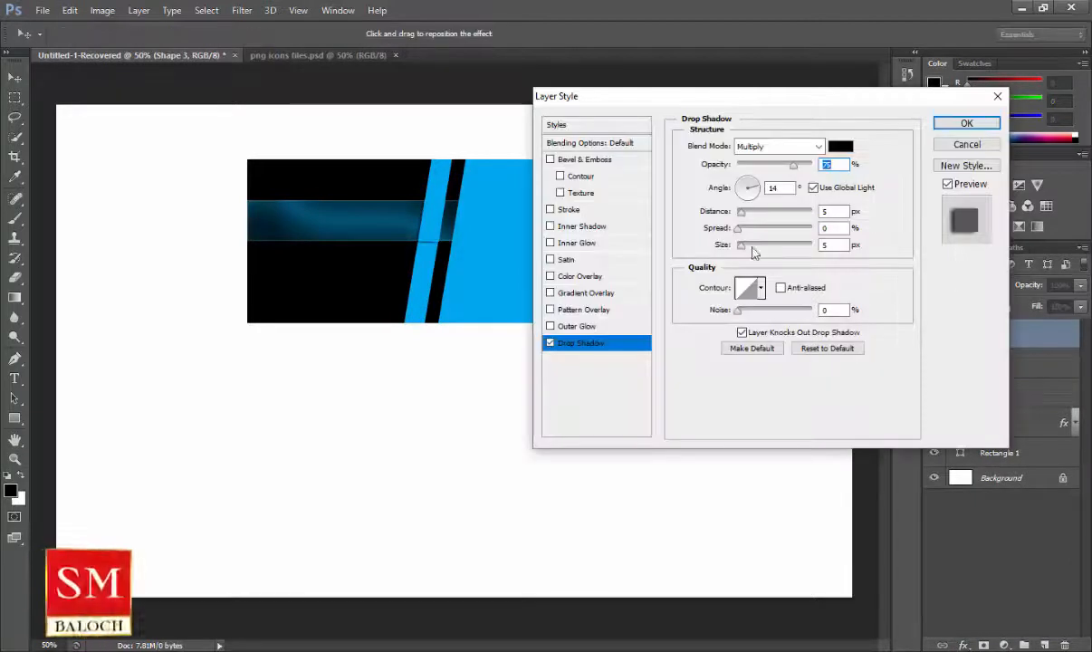
pyautogui.click(966, 124)
pyautogui.press('v')
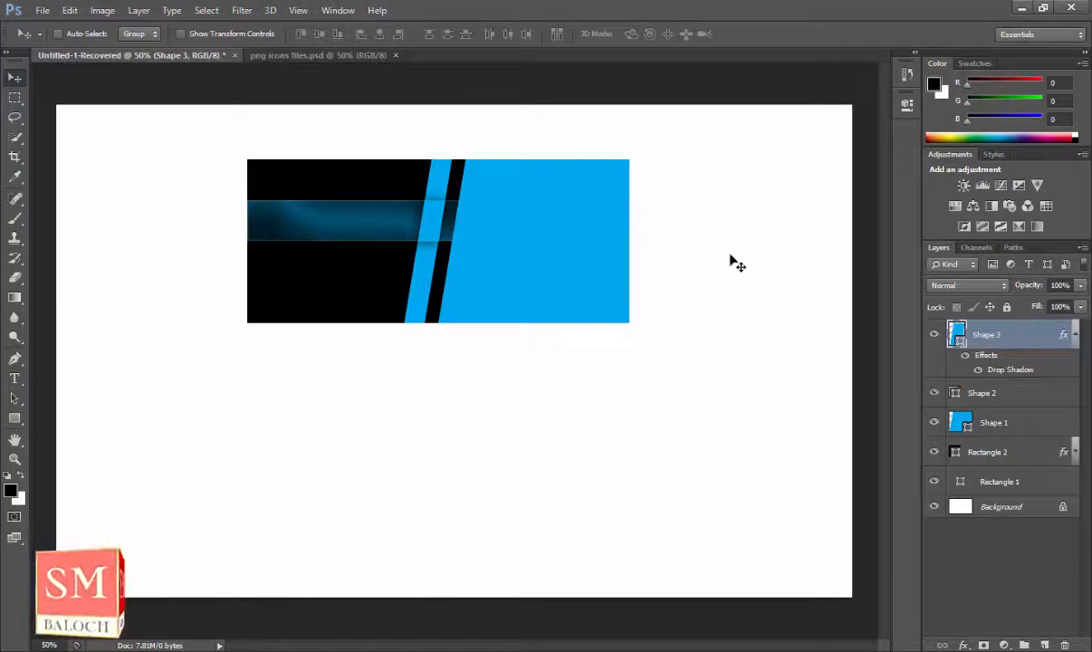
# Select all the card's shape layers down to Rectangle 1.
pyautogui.click(1076, 335)
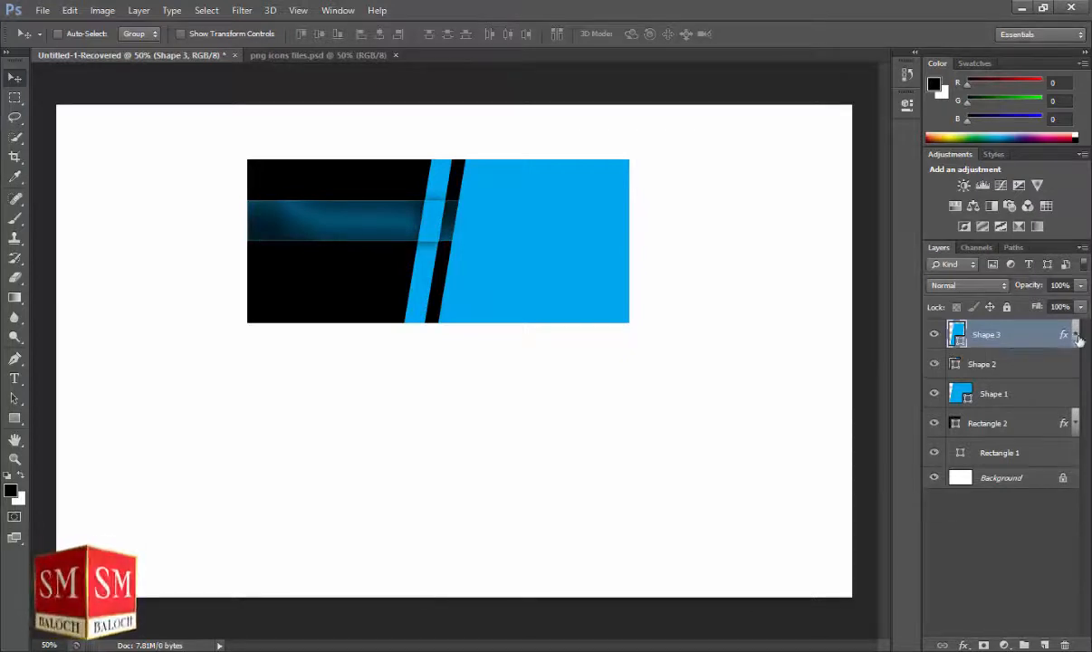
pyautogui.keyDown('ctrl'); pyautogui.click(1035, 369); pyautogui.keyUp('ctrl')
pyautogui.keyDown('ctrl'); pyautogui.click(1037, 397); pyautogui.keyUp('ctrl')
pyautogui.keyDown('ctrl'); pyautogui.click(1035, 427); pyautogui.keyUp('ctrl')
pyautogui.keyDown('ctrl'); pyautogui.click(1029, 458); pyautogui.keyUp('ctrl')
pyautogui.rightClick(1027, 461)
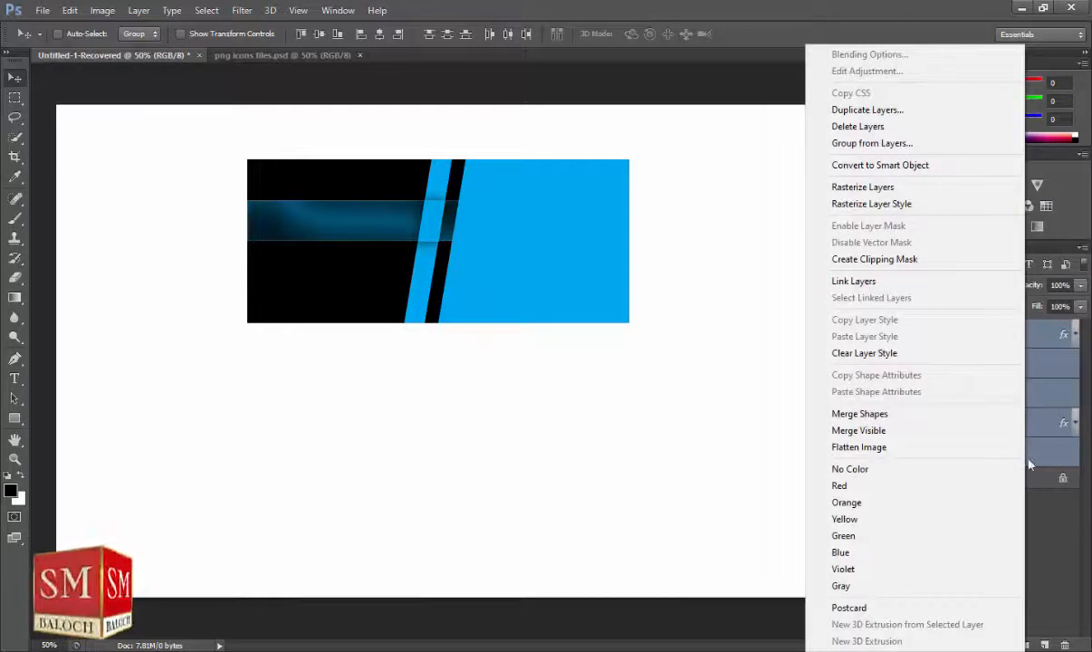
pyautogui.click(1052, 454)
# Group the selected layers into Group 1 and move the card left and down.
pyautogui.rightClick(1038, 446)
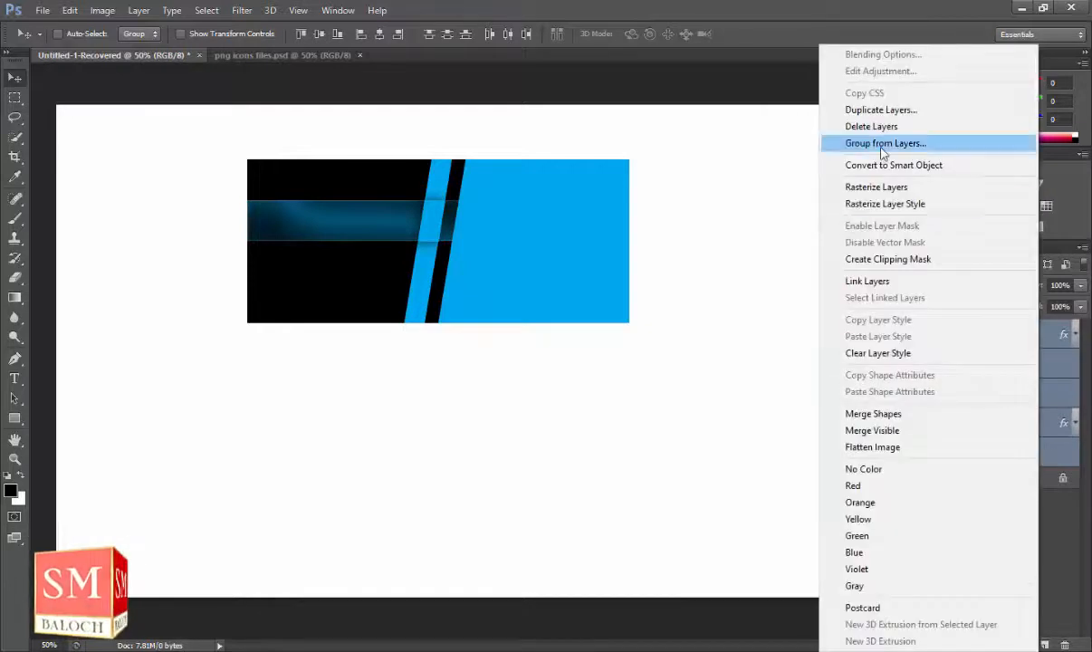
pyautogui.click(830, 139)
pyautogui.click(671, 218)
pyautogui.moveTo(573, 301); pyautogui.dragTo(709, 358)
# Duplicate the card beside the original and flip the copy vertically.
pyautogui.hotkey('ctrl', 'j')
pyautogui.keyDown('ctrl'); pyautogui.click(983, 362); pyautogui.keyUp('ctrl')
pyautogui.keyDown('ctrl'); pyautogui.click(984, 364); pyautogui.keyUp('ctrl')
pyautogui.keyDown('ctrl'); pyautogui.click(984, 347); pyautogui.keyUp('ctrl')
pyautogui.click(995, 347)
pyautogui.click(996, 327)
pyautogui.hotkey('ctrl', 't')
pyautogui.rightClick(796, 340)
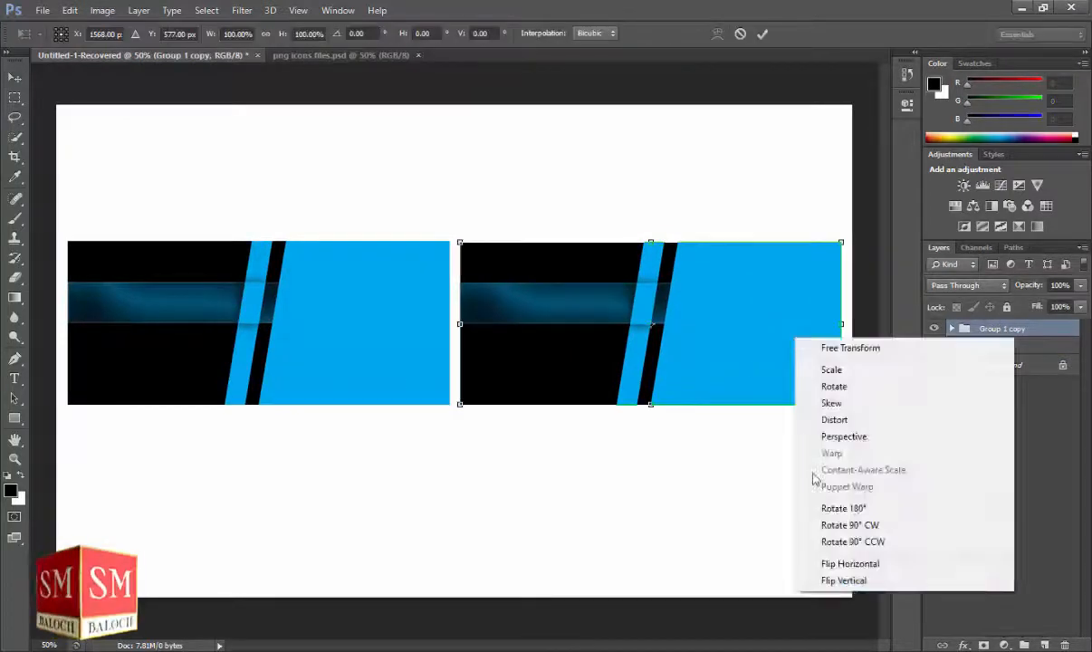
pyautogui.click(825, 580)
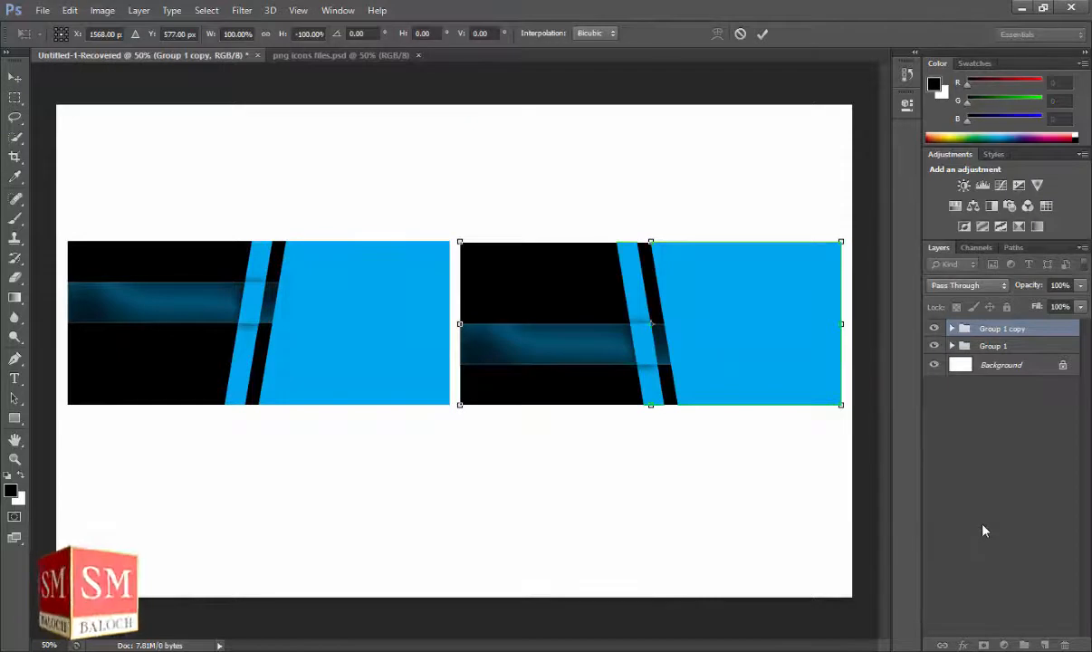
pyautogui.press('Return')
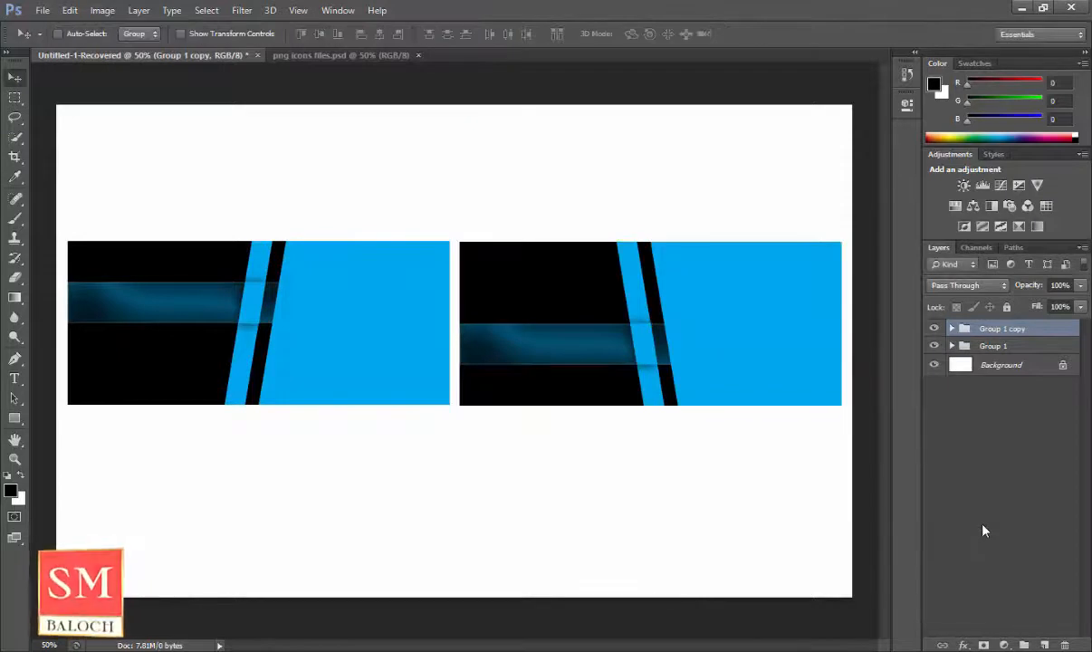
# In Group 1 copy, duplicate the glossy Rectangle 2 band to add more bands.
pyautogui.click(952, 329)
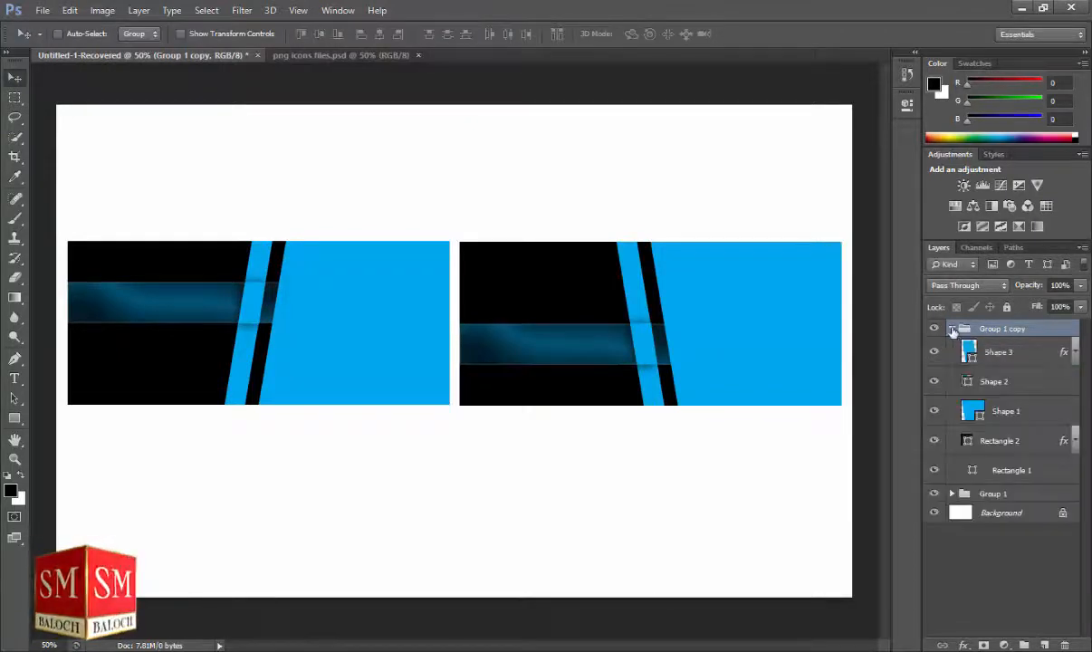
pyautogui.click(1006, 355)
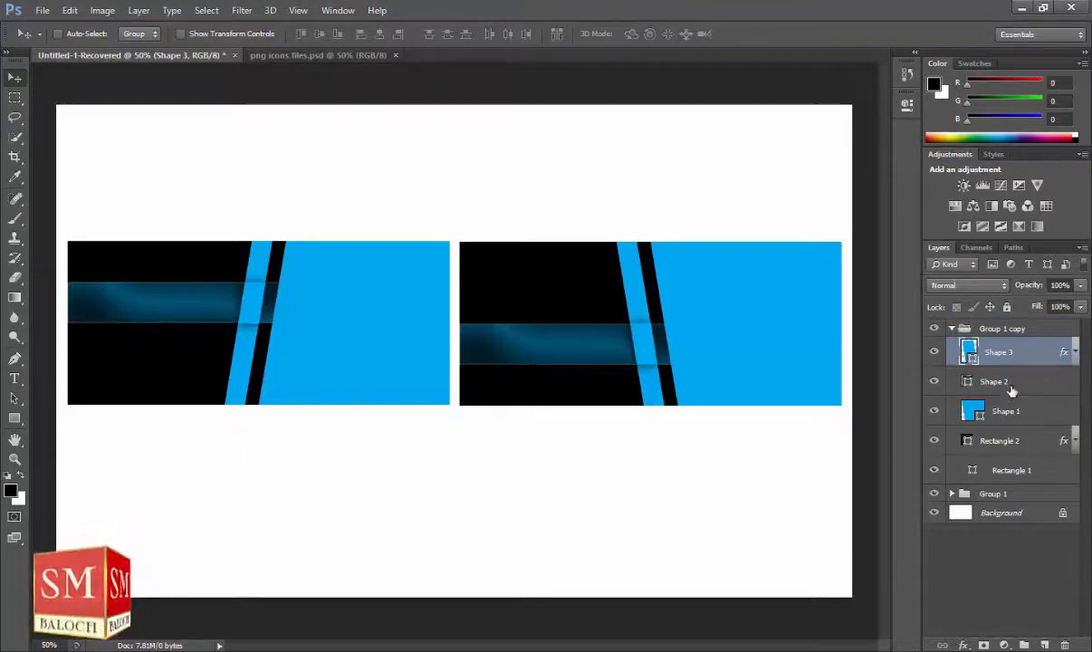
pyautogui.click(964, 385)
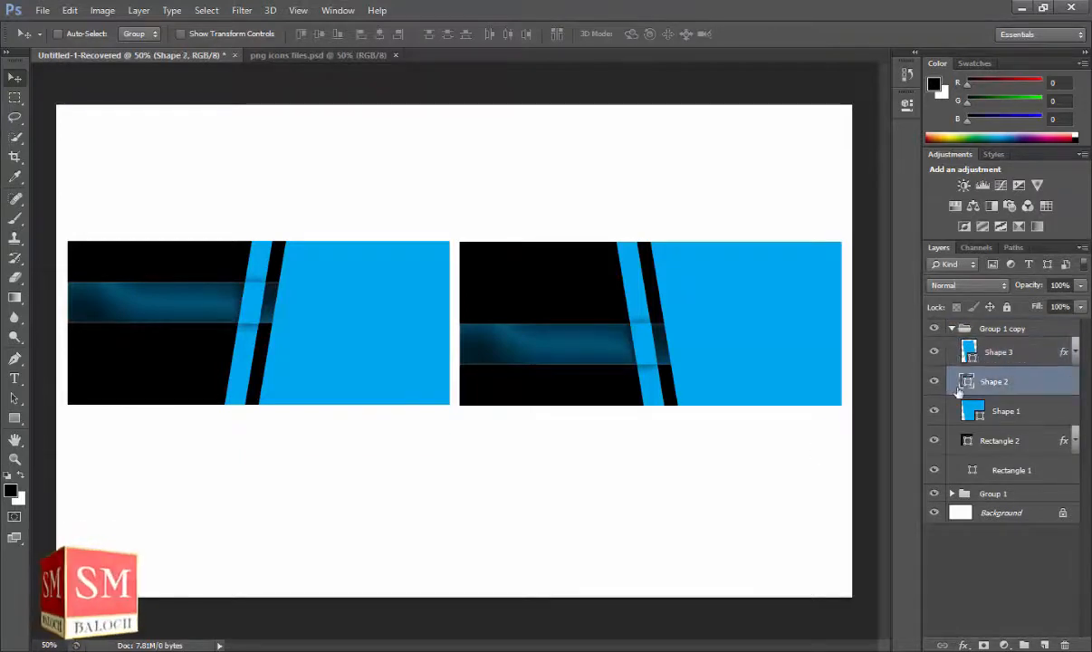
pyautogui.click(986, 447)
pyautogui.moveTo(535, 343); pyautogui.dragTo(544, 279)
pyautogui.keyDown('ctrl'); pyautogui.click(1054, 470); pyautogui.keyUp('ctrl')
pyautogui.keyDown('ctrl'); pyautogui.click(1041, 499); pyautogui.keyUp('ctrl')
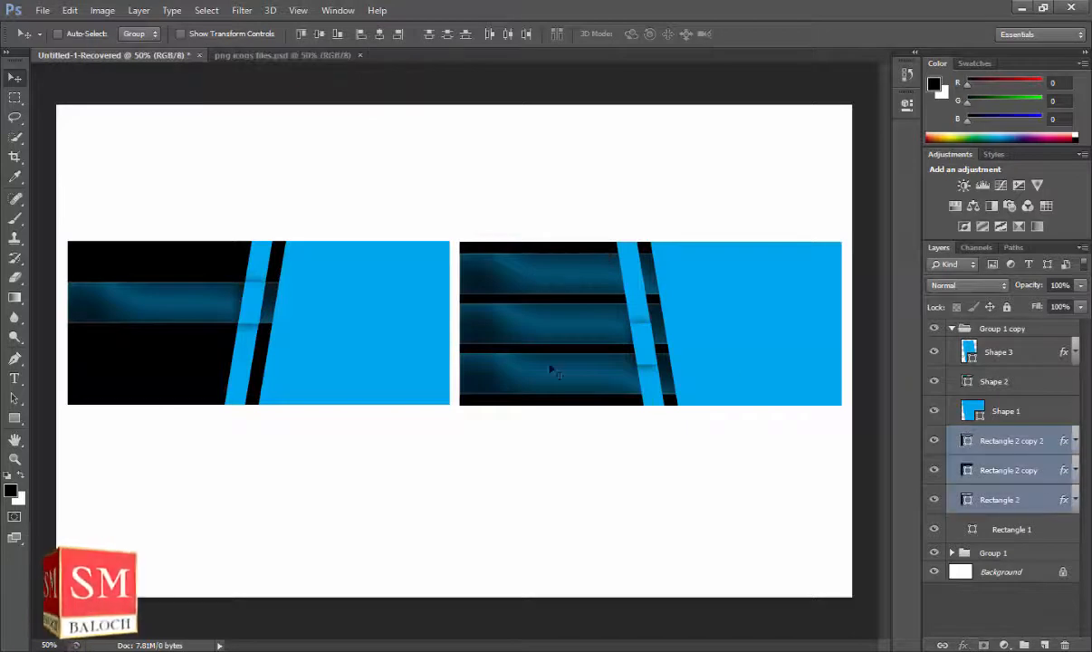
pyautogui.click(999, 462)
# Move the Shape 3 stripe piece down onto another band and align it.
pyautogui.click(14, 458)
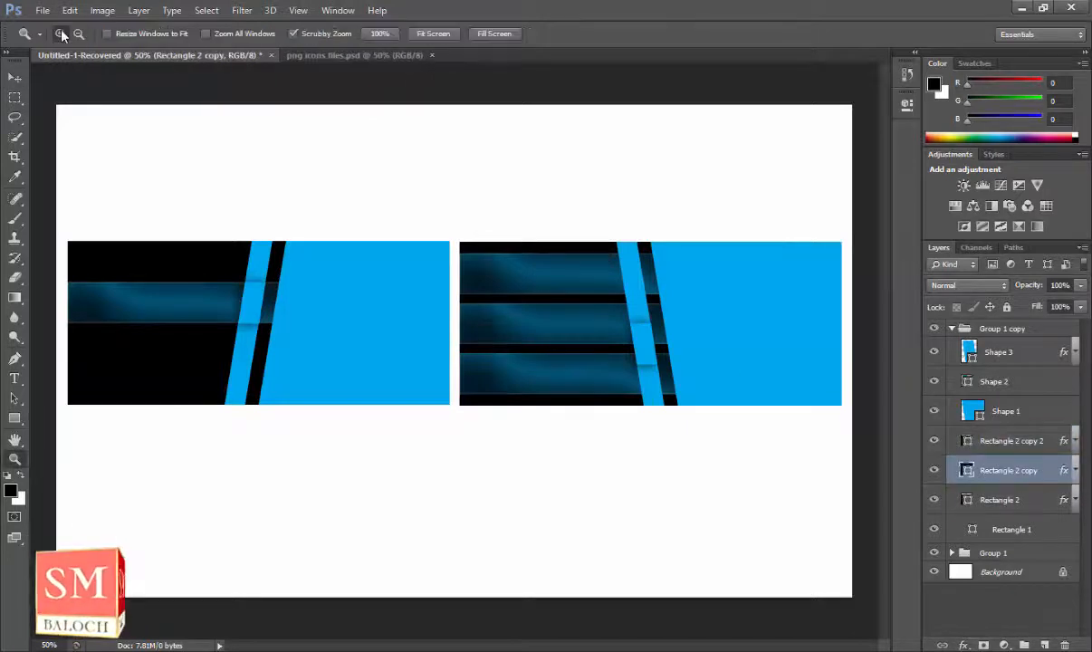
pyautogui.click(656, 393)
pyautogui.click(1034, 355)
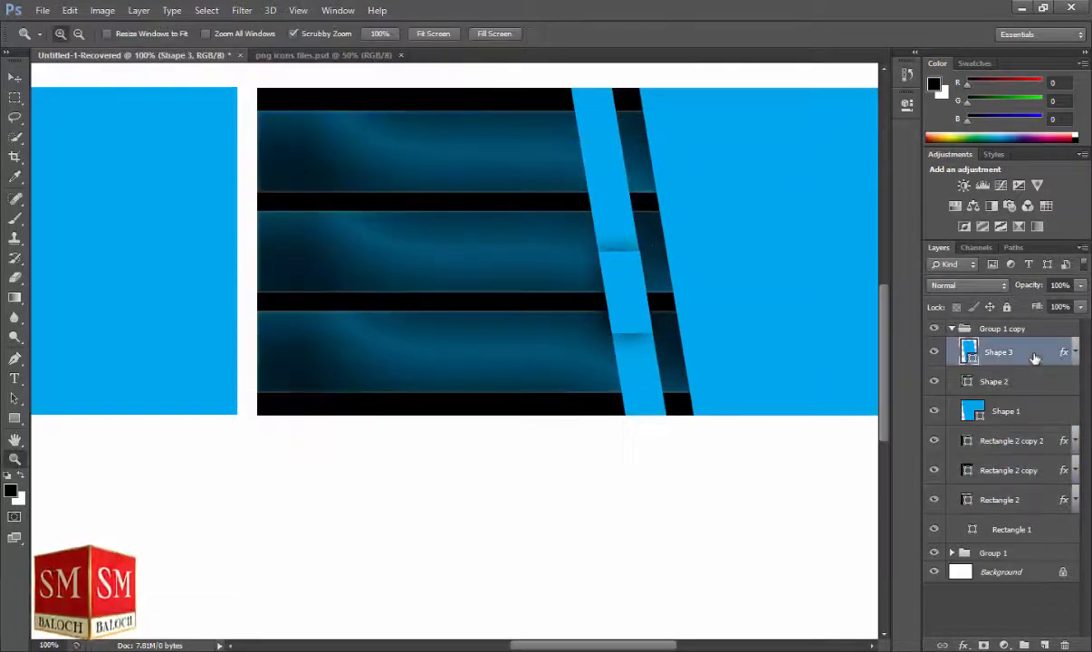
pyautogui.click(14, 76)
pyautogui.moveTo(639, 313); pyautogui.dragTo(647, 345)
pyautogui.press('z')
pyautogui.click(621, 369)
pyautogui.click(621, 370)
pyautogui.press('v')
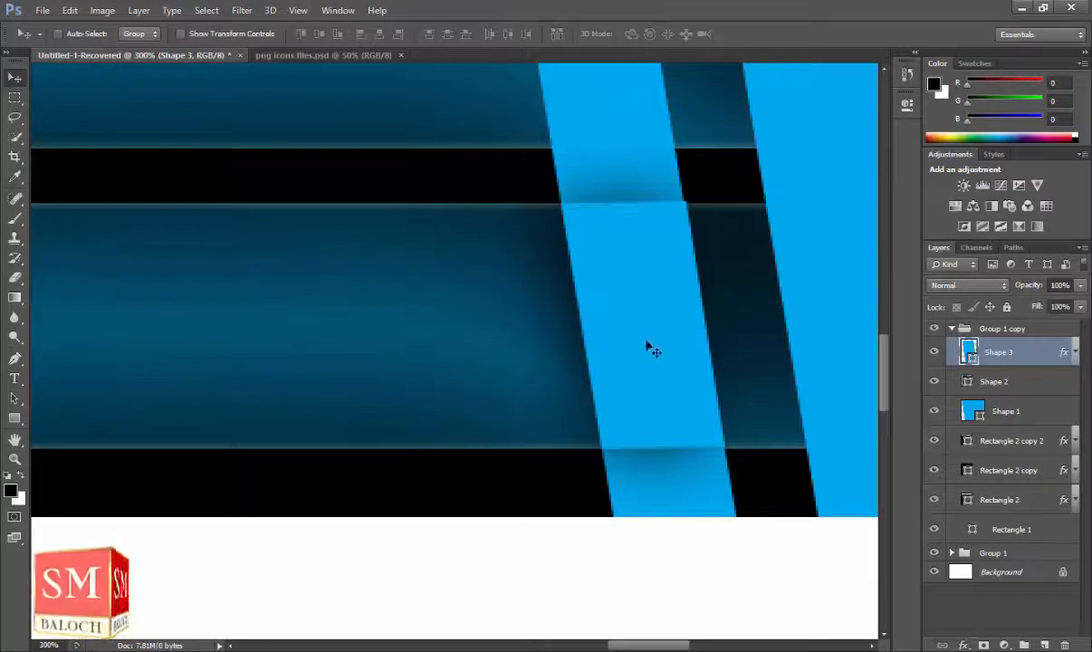
pyautogui.moveTo(724, 308); pyautogui.dragTo(758, 492)
# Duplicate the stripe piece onto the remaining bands.
pyautogui.hotkey('ctrl', 'j')
pyautogui.moveTo(673, 376); pyautogui.dragTo(642, 282)
pyautogui.hotkey('ctrl', 'j')
pyautogui.click(14, 458)
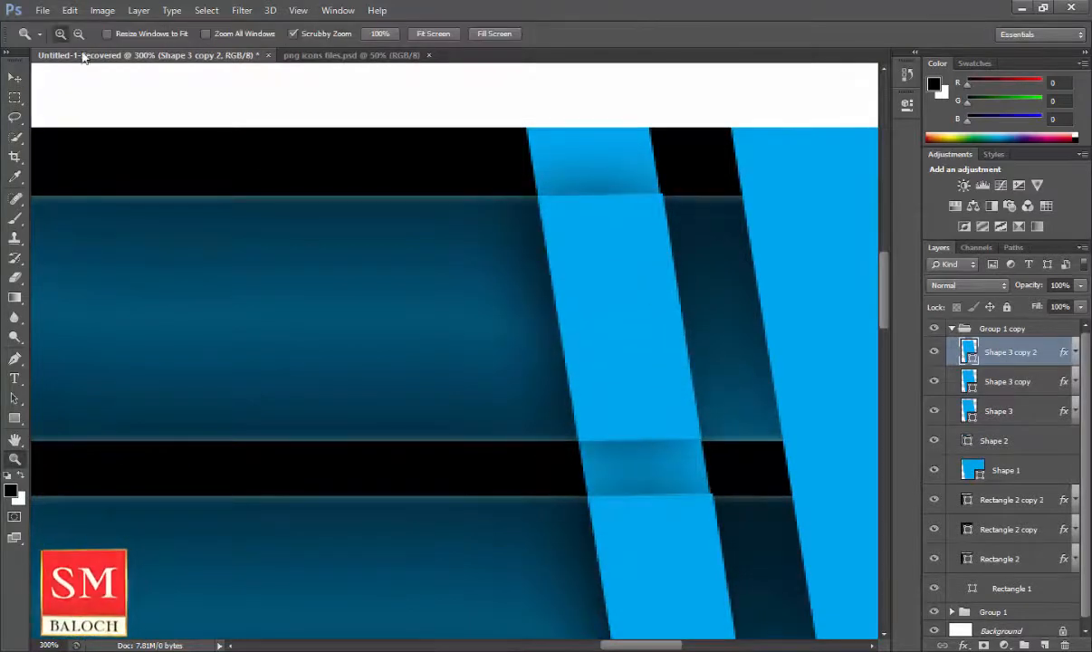
pyautogui.keyDown('alt'); pyautogui.click(282, 245); pyautogui.keyUp('alt')
pyautogui.keyDown('alt'); pyautogui.click(283, 244); pyautogui.keyUp('alt')
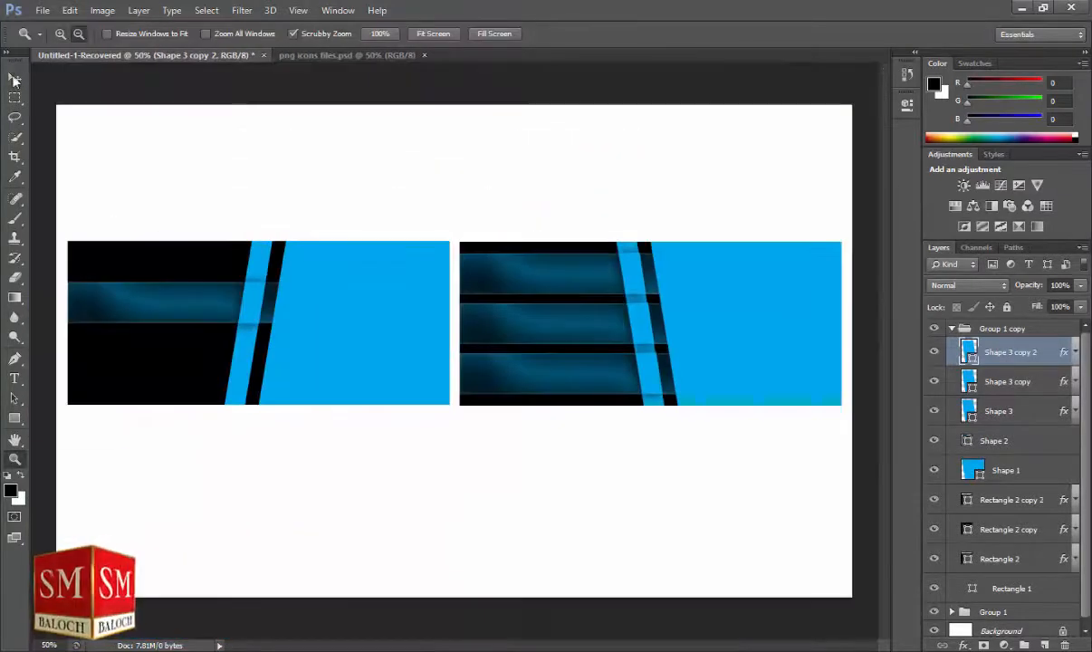
pyautogui.press('v')
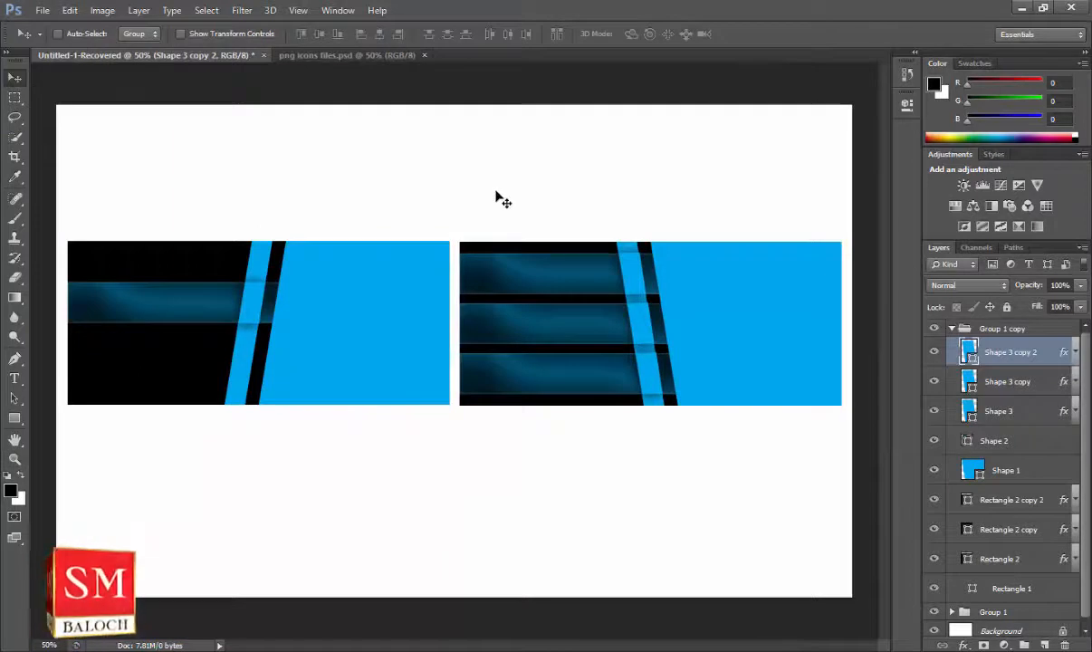
pyautogui.click(951, 327)
pyautogui.click(952, 349)
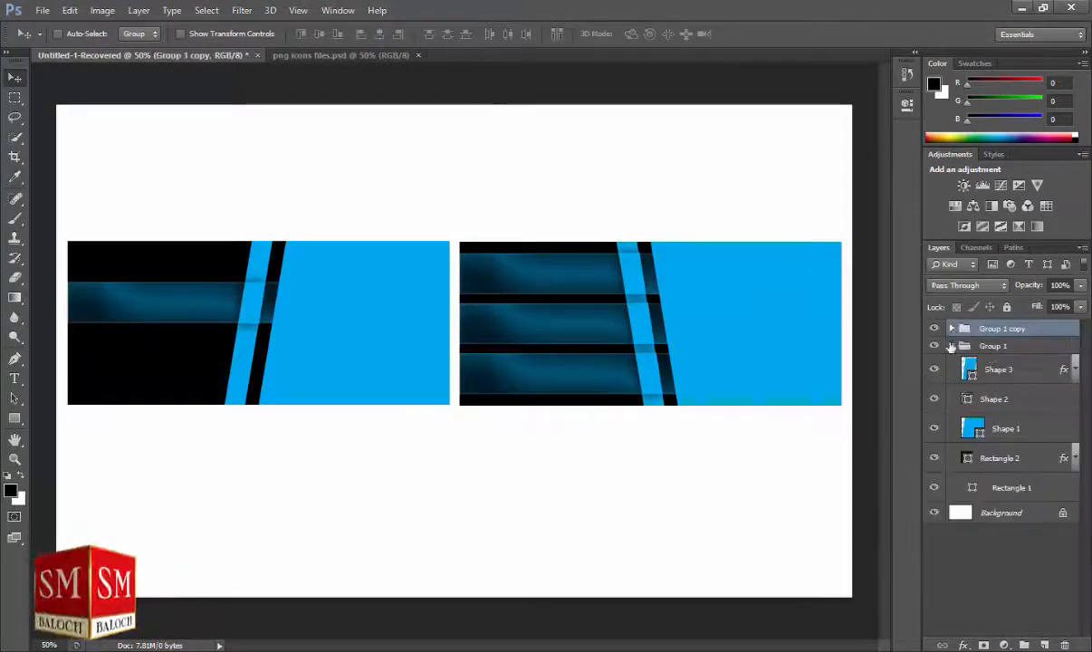
# Copy the phone and diamond icons from the icons document into the card document.
pyautogui.click(993, 346)
pyautogui.click(993, 365)
pyautogui.click(280, 55)
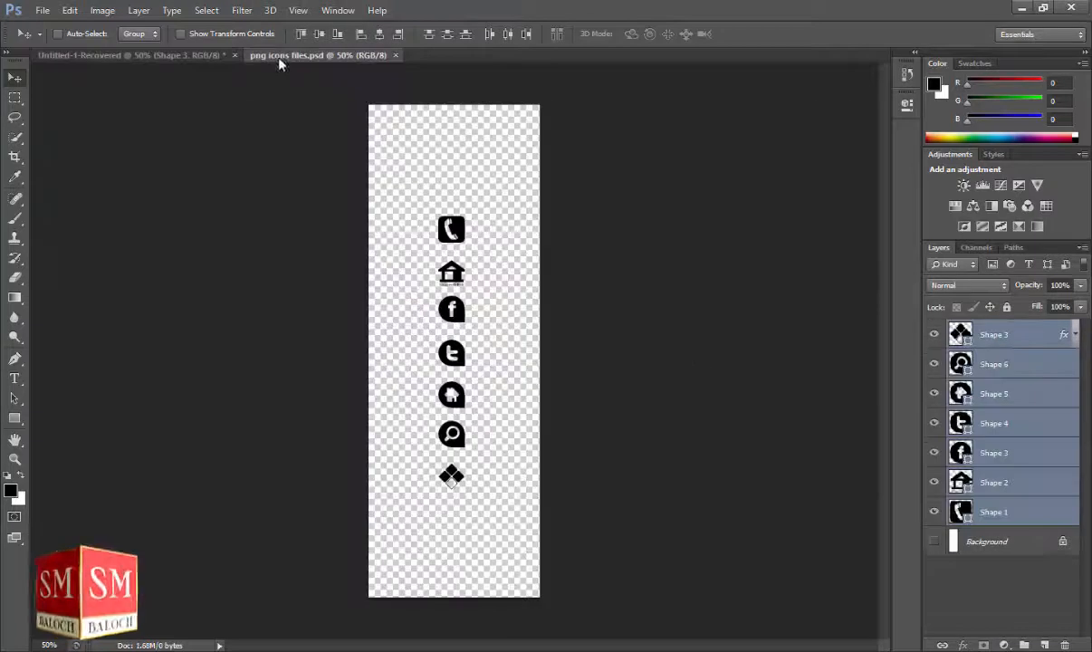
pyautogui.click(1035, 337)
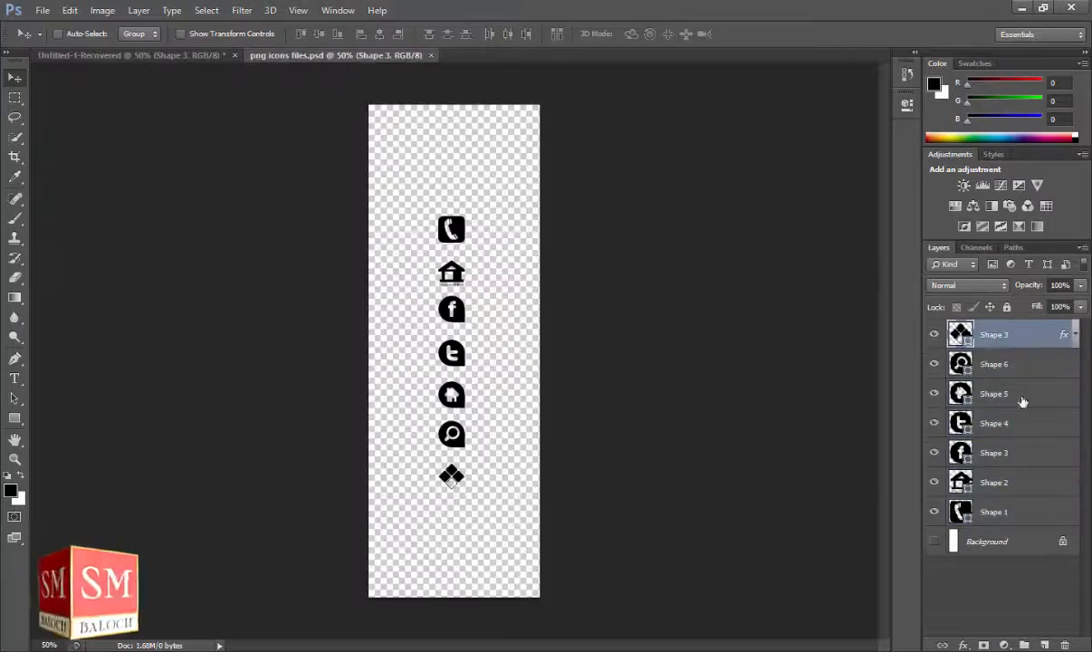
pyautogui.keyDown('ctrl'); pyautogui.click(1007, 513); pyautogui.keyUp('ctrl')
pyautogui.moveTo(558, 319); pyautogui.dragTo(395, 302)
# Place the phone on the glossy band and the diamond, enlarged to 220%, on the blue side.
pyautogui.moveTo(398, 549); pyautogui.dragTo(370, 338)
pyautogui.hotkey('alt', '[')
pyautogui.moveTo(307, 303); pyautogui.dragTo(241, 308)
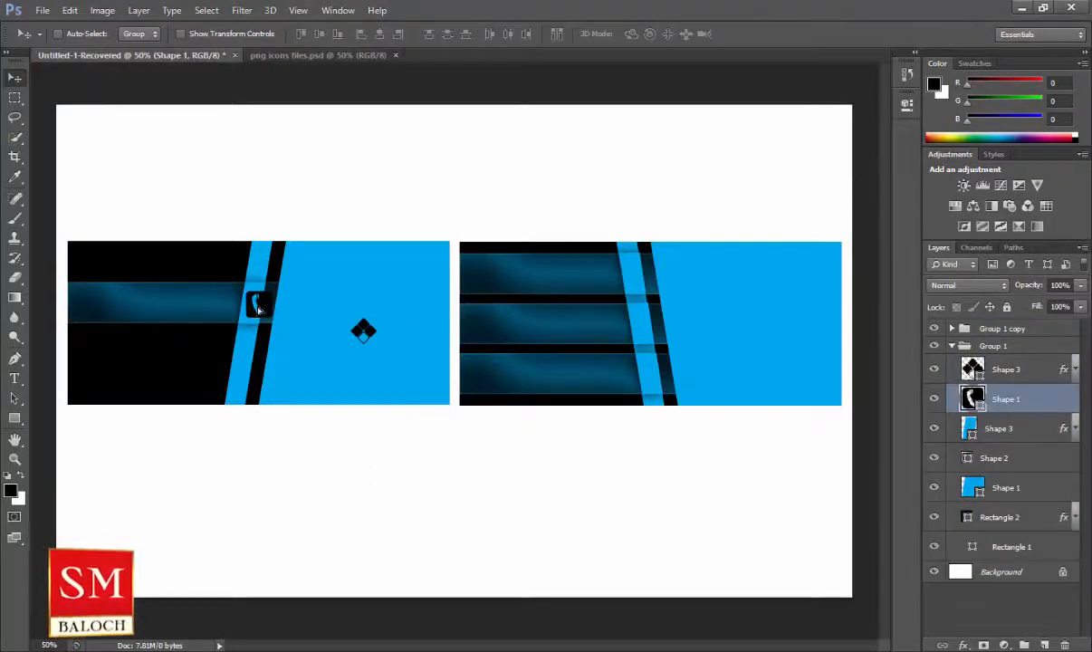
pyautogui.click(1021, 380)
pyautogui.moveTo(375, 340); pyautogui.dragTo(387, 318)
pyautogui.hotkey('ctrl', 't')
pyautogui.press('Return')
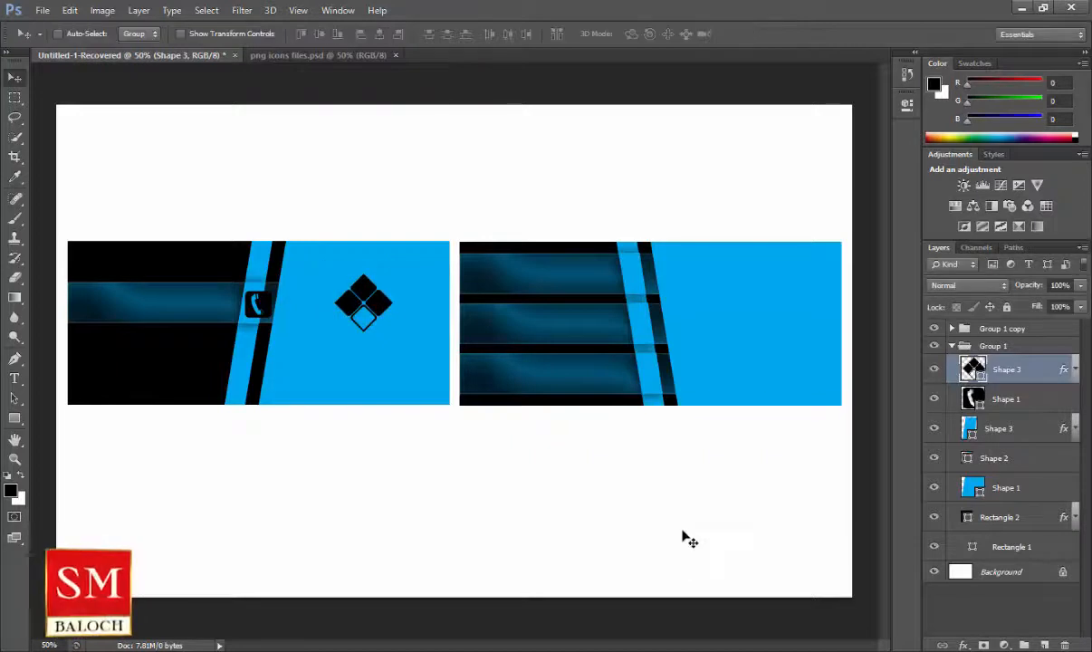
# Make the diamond logo white and give it an Inner Shadow.
pyautogui.click(14, 418)
pyautogui.click(145, 38)
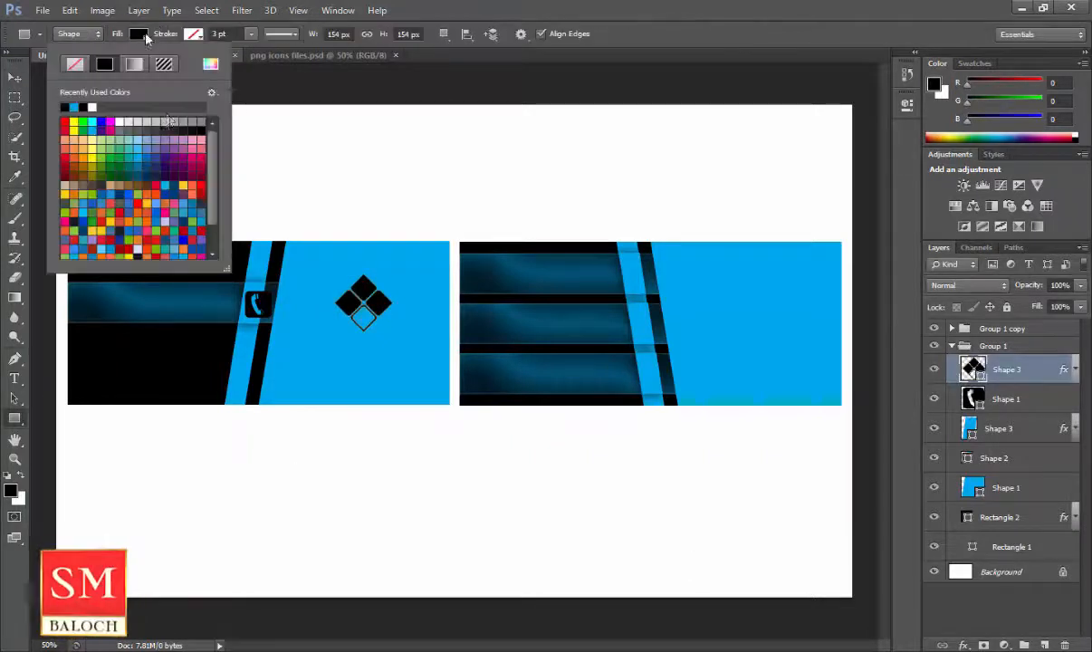
pyautogui.click(119, 106)
pyautogui.press('v')
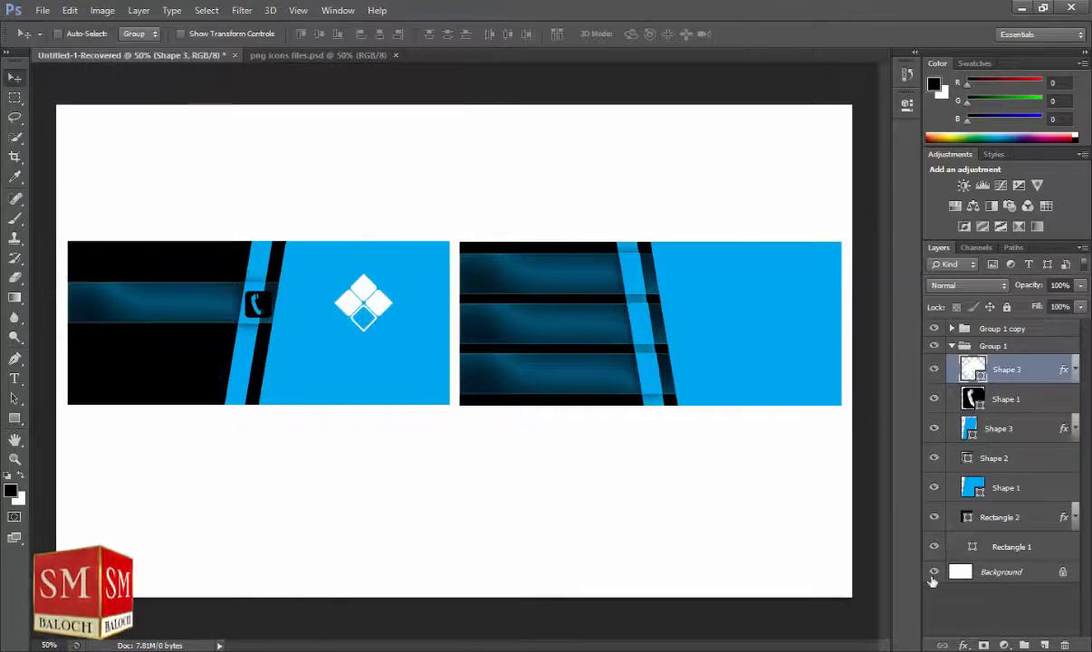
pyautogui.click(965, 644)
pyautogui.click(919, 515)
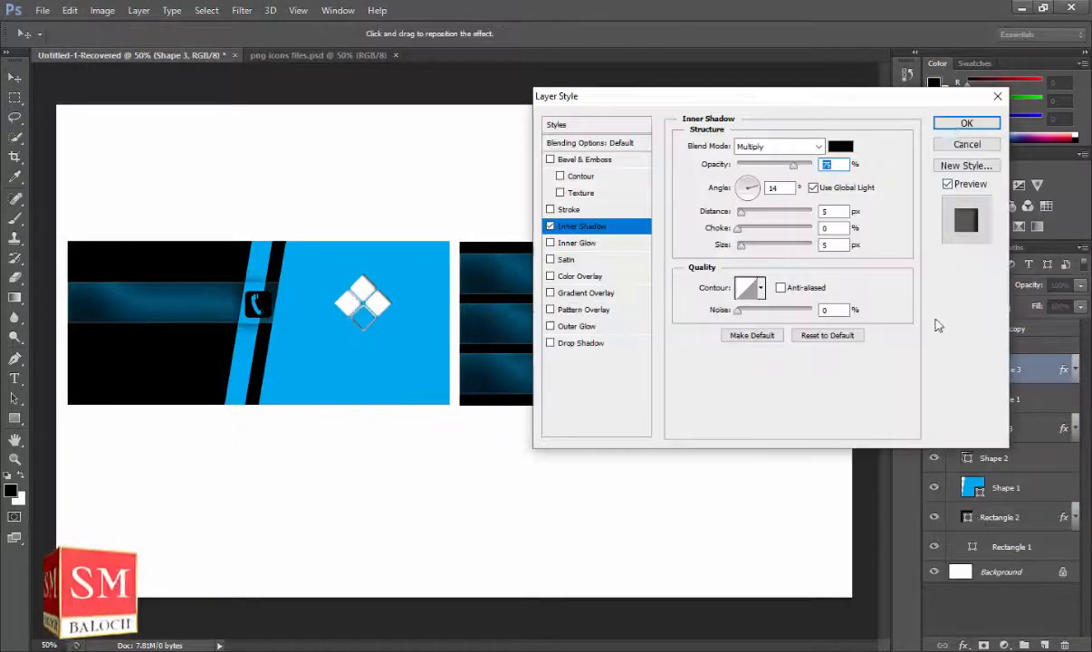
pyautogui.click(953, 126)
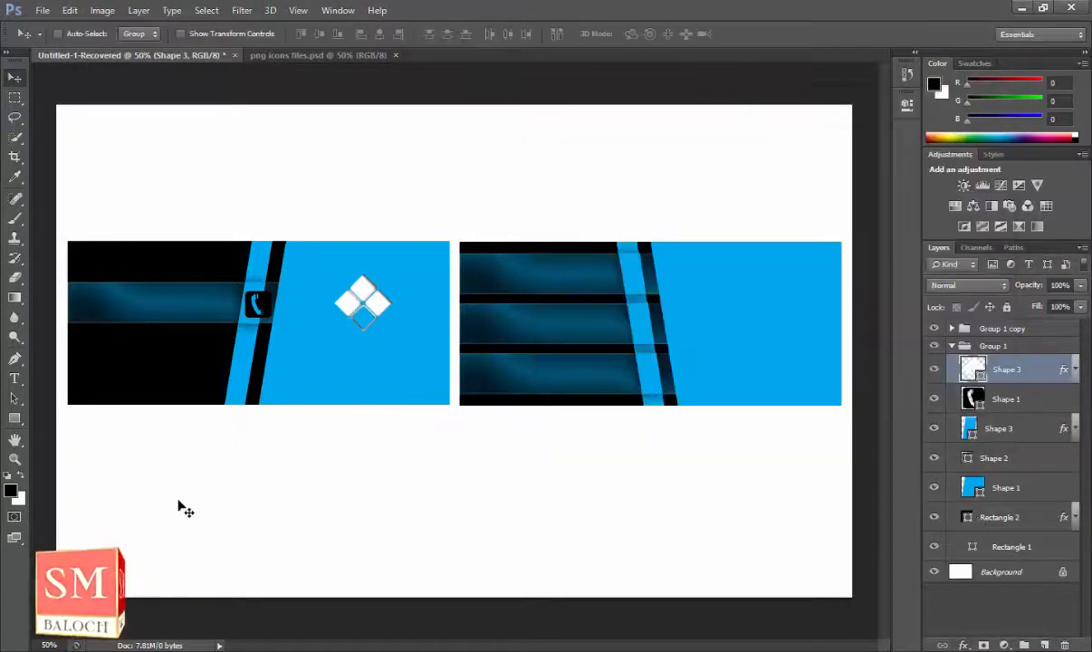
# Enlarge the diamond logo slightly and start a new text layer on the card.
pyautogui.hotkey('ctrl', 't')
pyautogui.moveTo(391, 331); pyautogui.dragTo(394, 338)
pyautogui.press('Return')
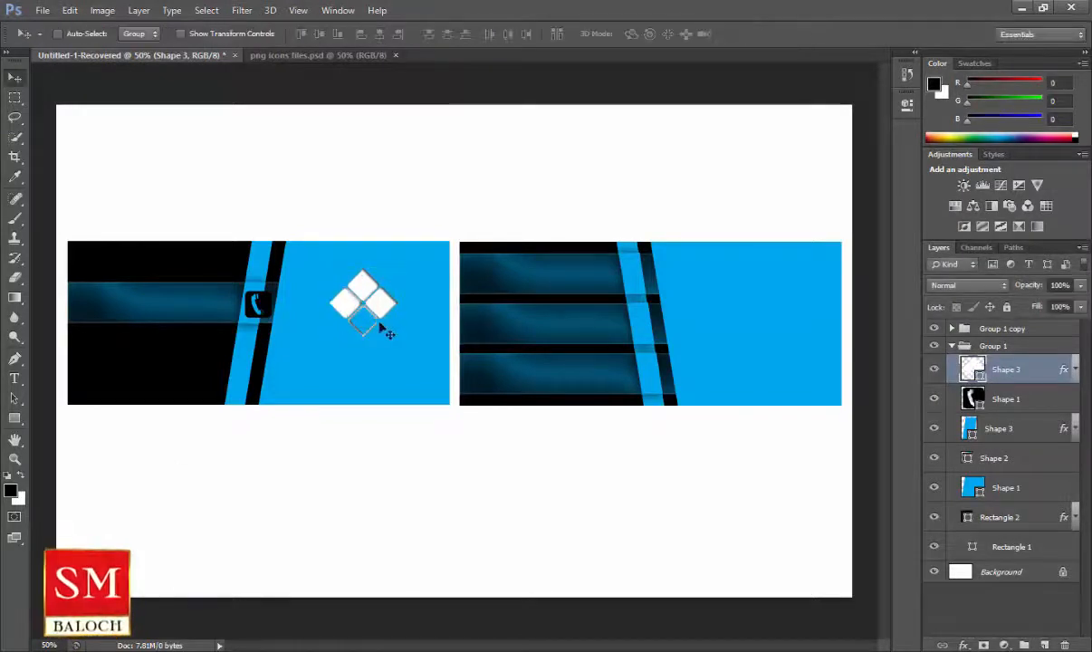
pyautogui.click(14, 379)
pyautogui.click(256, 510)
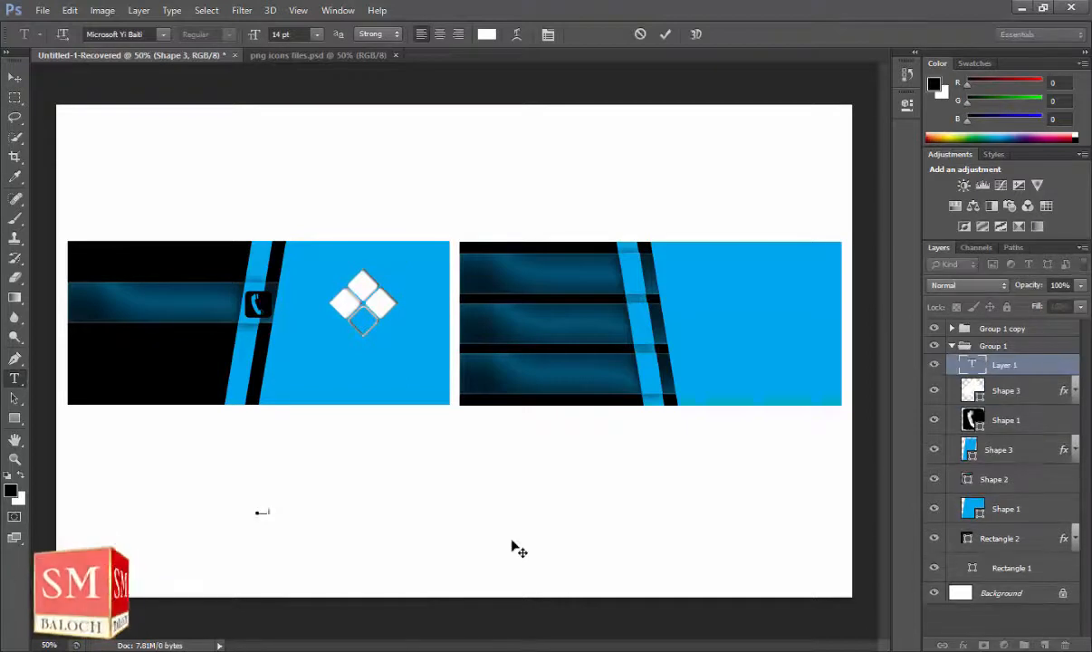
# Move the COMPANY NAME text below the diamond logo and enlarge its font size.
pyautogui.click(15, 78)
pyautogui.moveTo(246, 482); pyautogui.dragTo(328, 331)
pyautogui.click(11, 378)
pyautogui.click(313, 33)
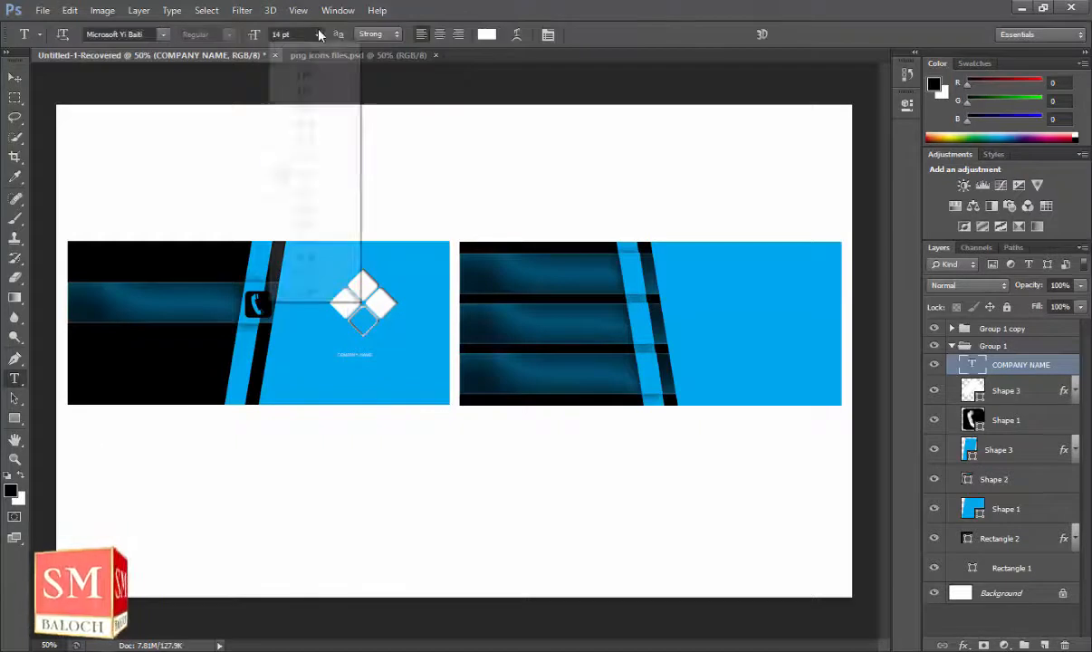
pyautogui.click(290, 277)
pyautogui.click(14, 78)
pyautogui.moveTo(419, 344); pyautogui.dragTo(369, 340)
# Set COMPANY NAME to Cambria 36 pt and centre it under the logo.
pyautogui.click(15, 379)
pyautogui.click(163, 34)
pyautogui.scroll(15, 199, 215)
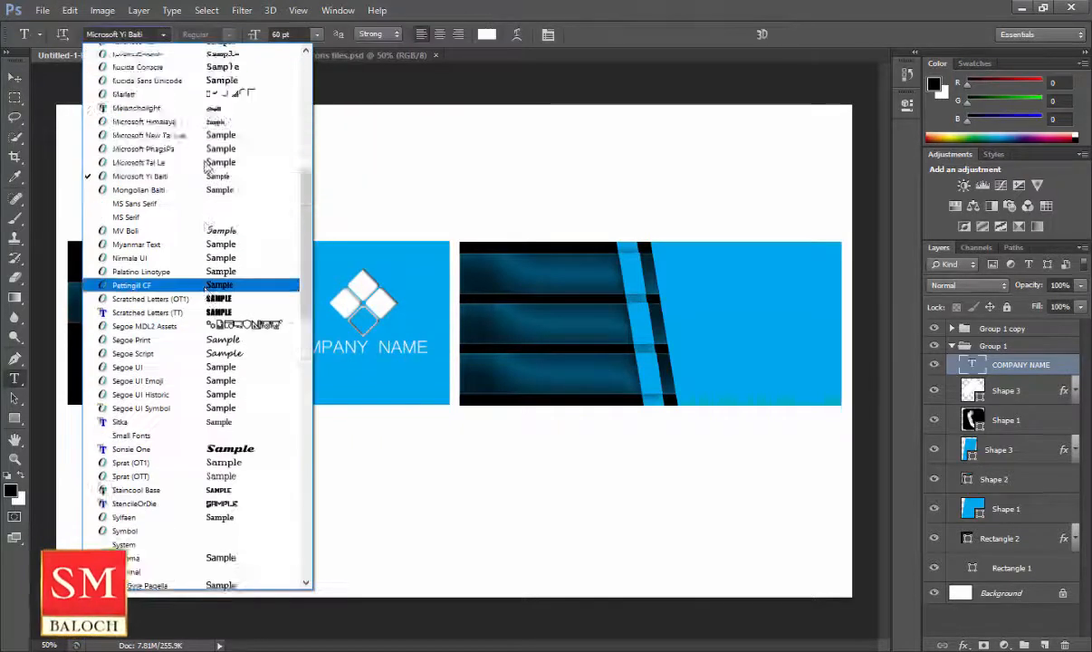
pyautogui.click(208, 167)
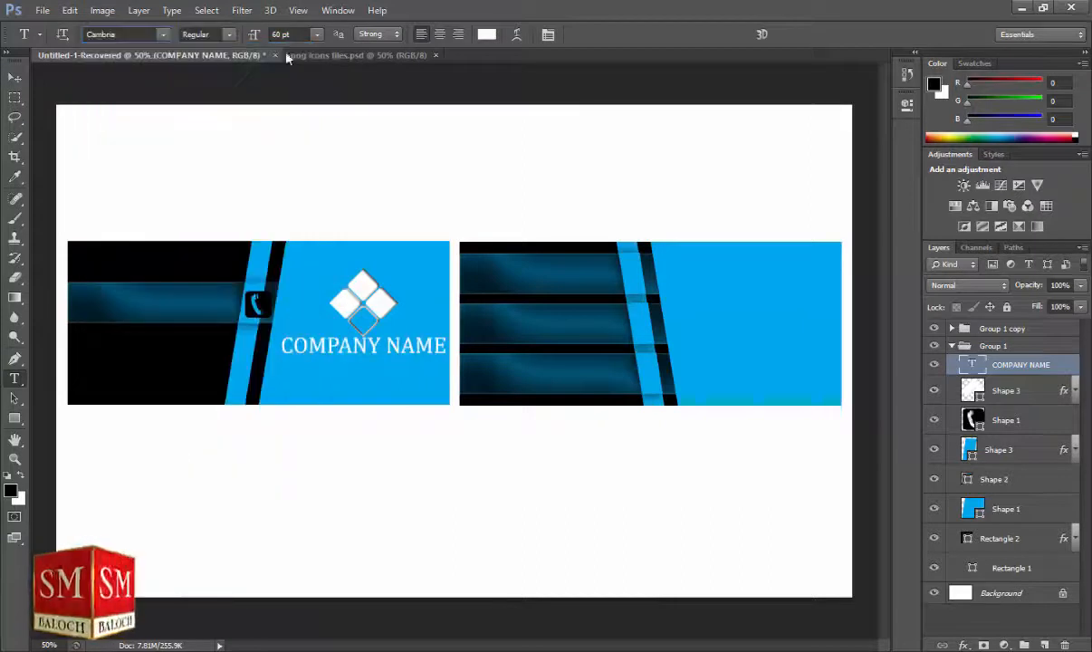
pyautogui.click(317, 34)
pyautogui.click(322, 251)
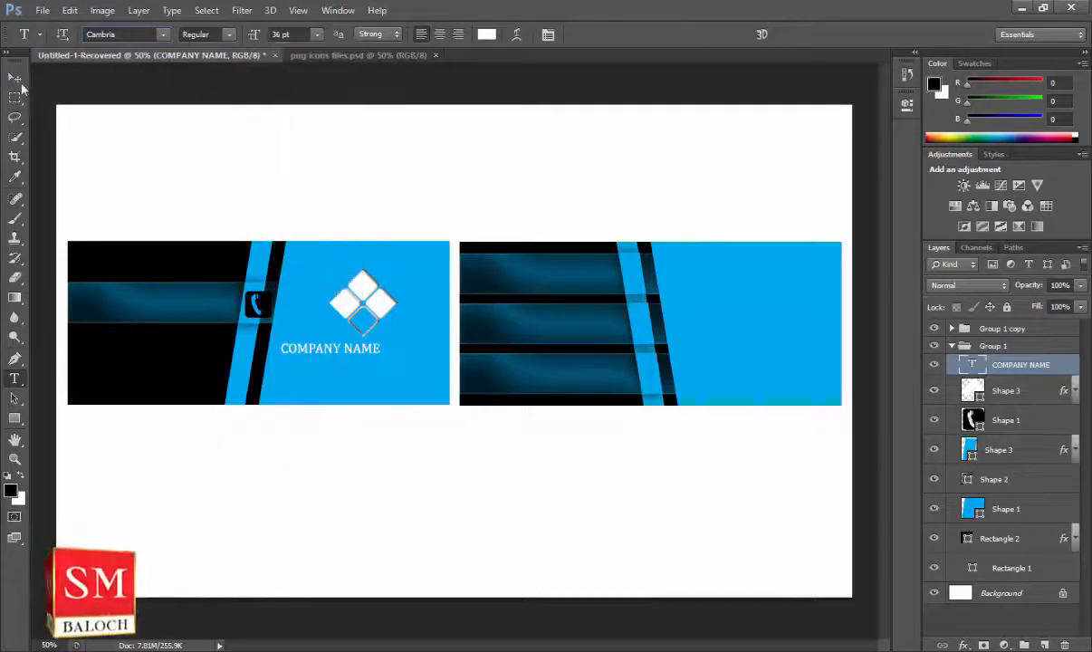
pyautogui.press('v')
pyautogui.moveTo(366, 348); pyautogui.dragTo(383, 353)
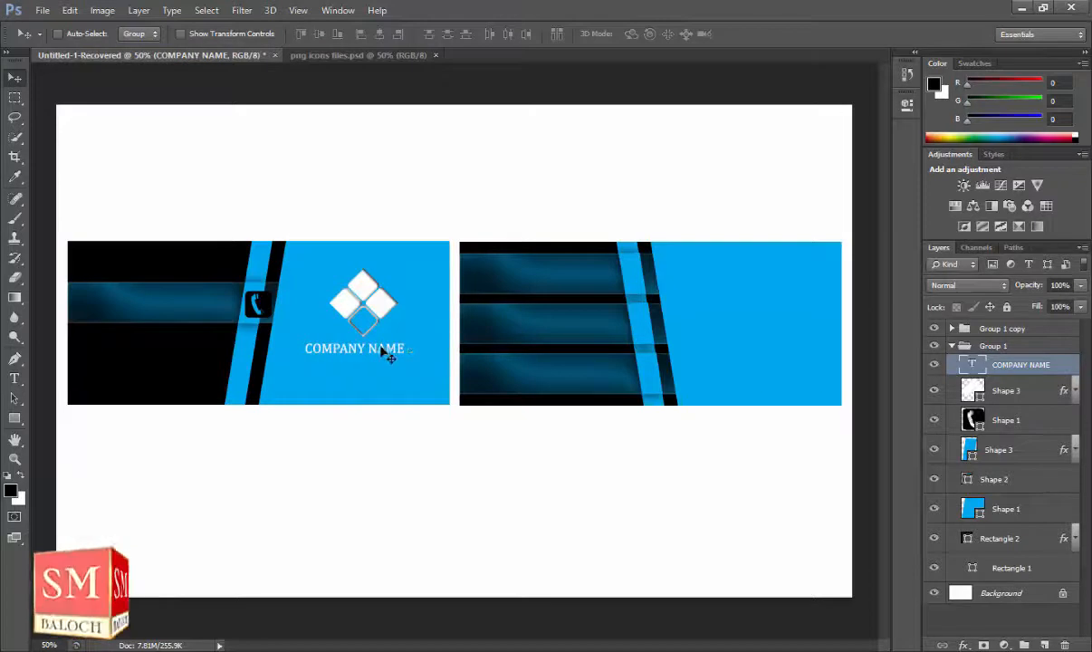
# Select the logo and COMPANY NAME layers together, undoing an unwanted centre alignment.
pyautogui.keyDown('shift'); pyautogui.click(1036, 390); pyautogui.keyUp('shift')
pyautogui.click(322, 37)
pyautogui.hotkey('ctrl', 'z')
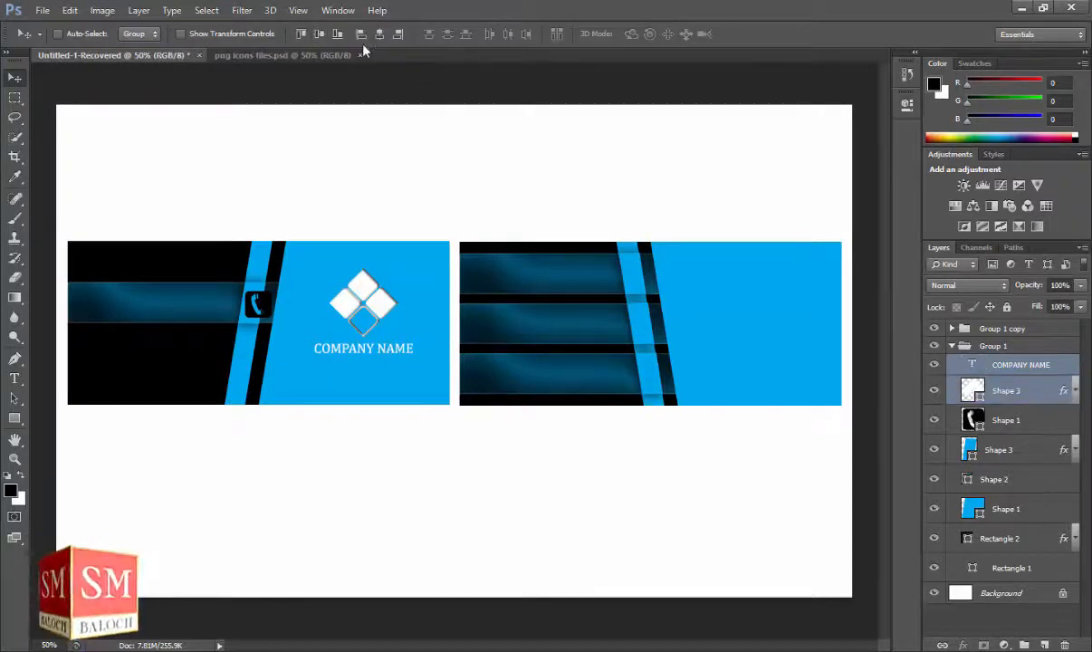
pyautogui.click(1041, 371)
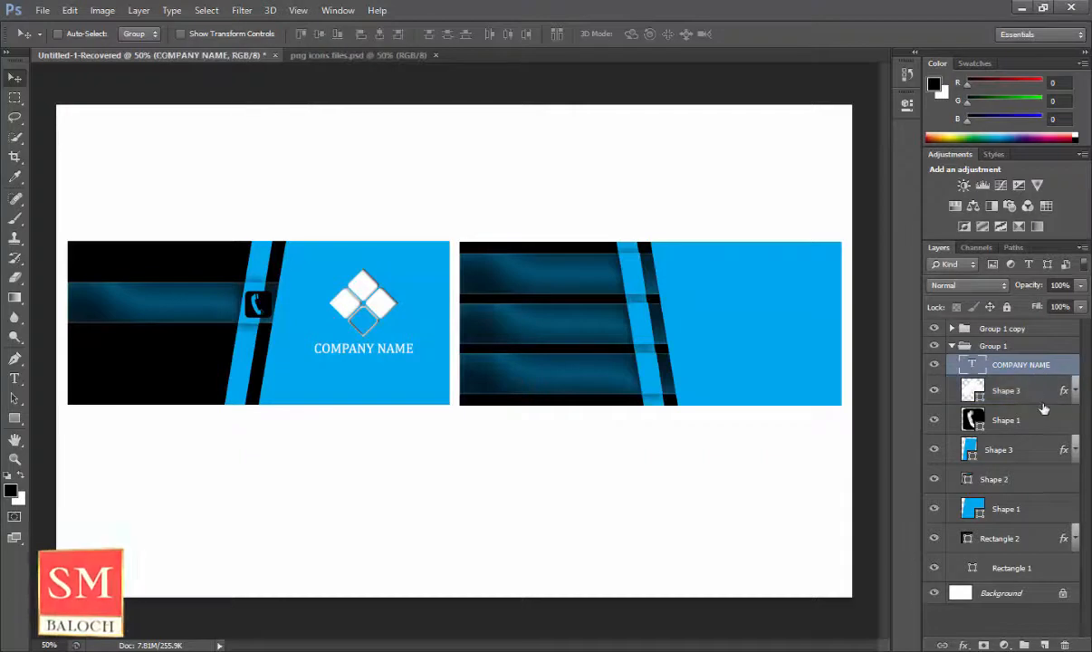
pyautogui.keyDown('shift'); pyautogui.click(1036, 393); pyautogui.keyUp('shift')
# Nudge the logo and name down, then zoom in and shift the phone icon left.
pyautogui.moveTo(375, 306); pyautogui.dragTo(376, 317)
pyautogui.click(1044, 422)
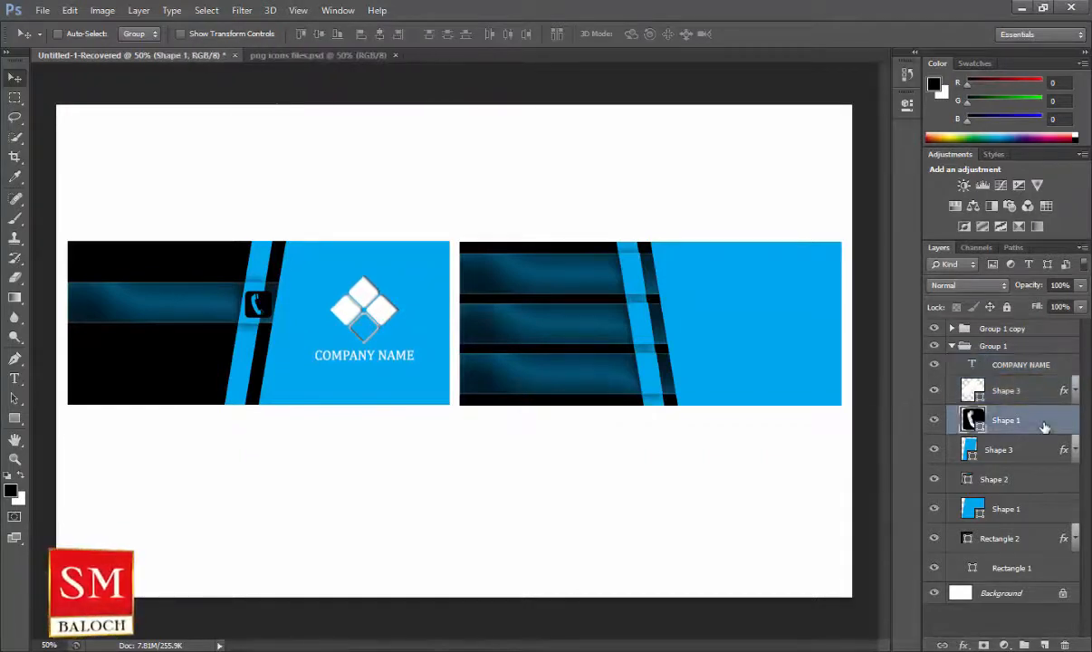
pyautogui.click(14, 458)
pyautogui.click(57, 37)
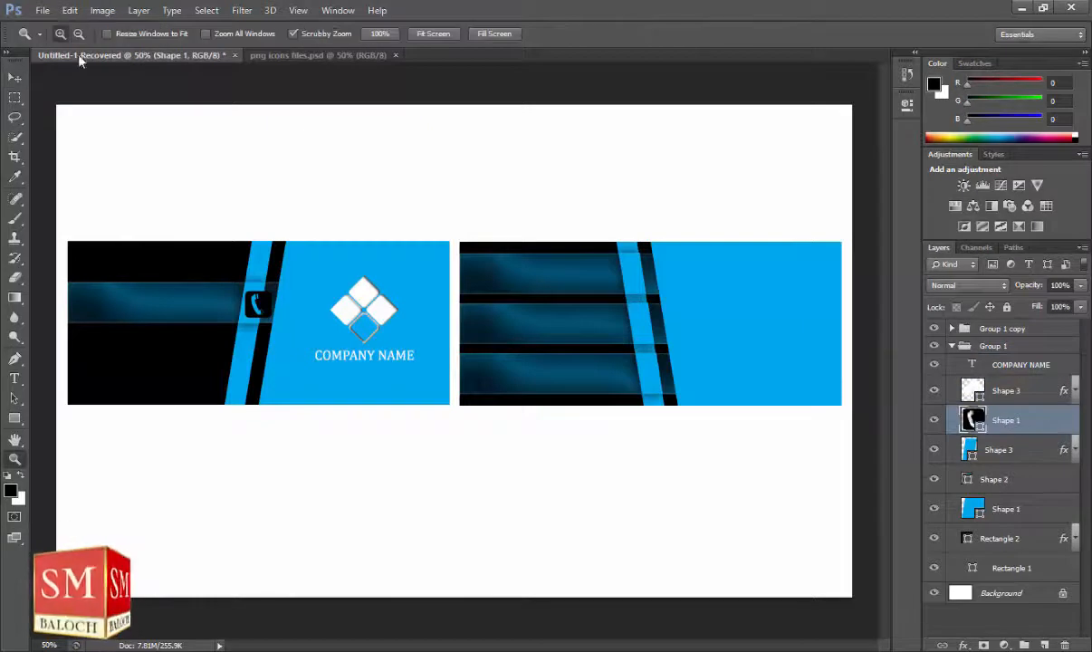
pyautogui.click(246, 313)
pyautogui.click(251, 313)
pyautogui.click(259, 313)
pyautogui.press('v')
pyautogui.moveTo(216, 285); pyautogui.dragTo(189, 279)
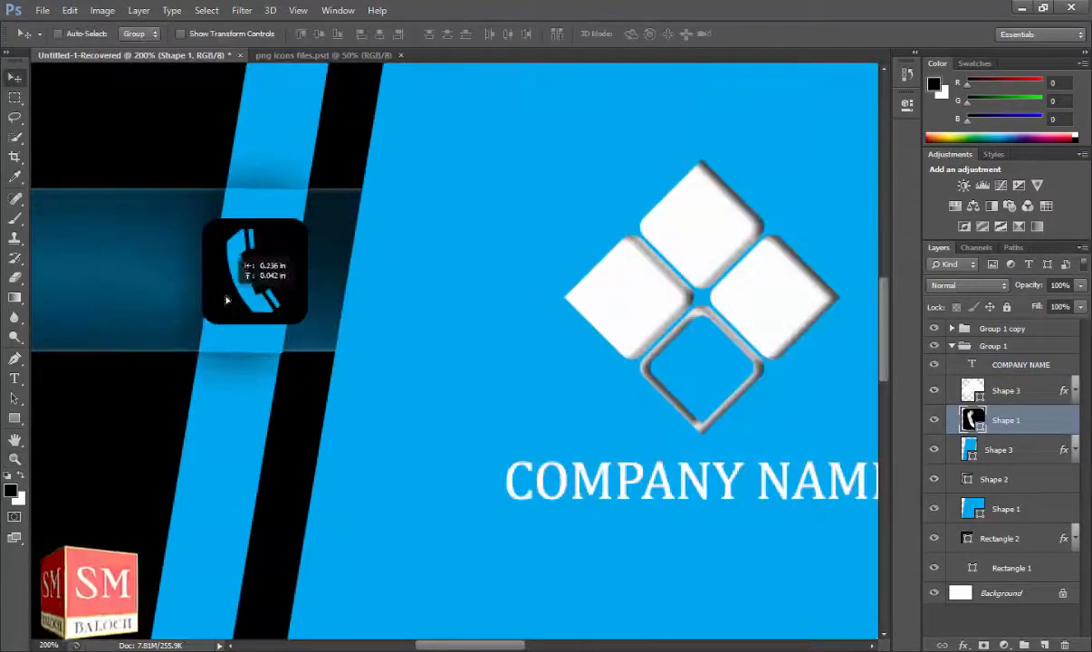
# Scale the phone icon down to about 57%.
pyautogui.hotkey('ctrl', 't')
pyautogui.moveTo(307, 323); pyautogui.dragTo(253, 281)
pyautogui.press('Return')
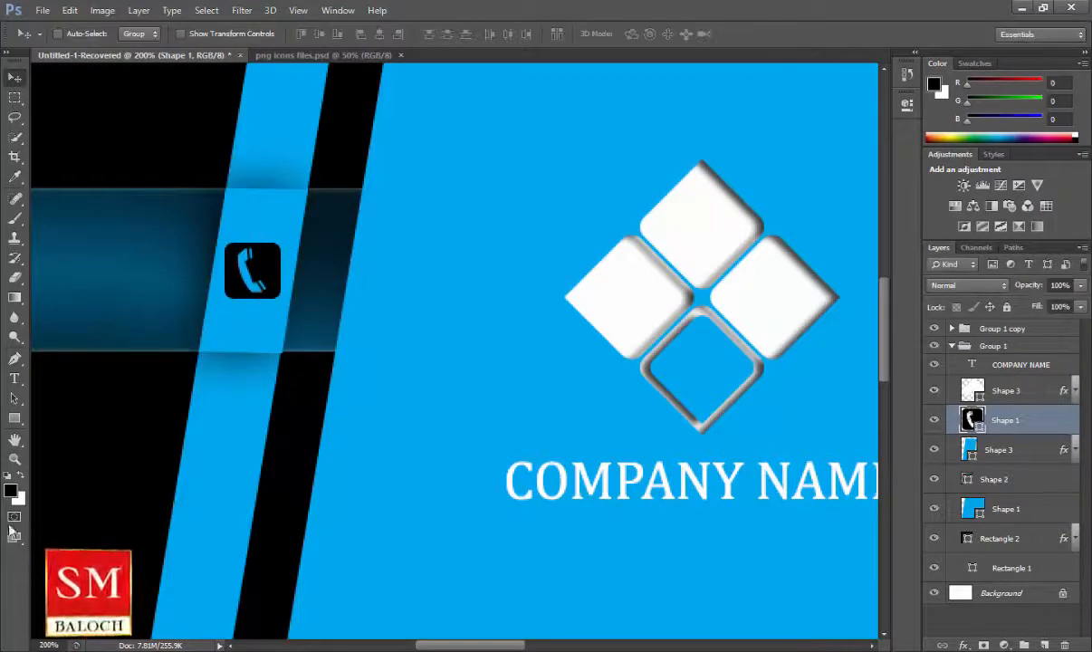
pyautogui.click(15, 459)
pyautogui.click(79, 34)
pyautogui.click(254, 275)
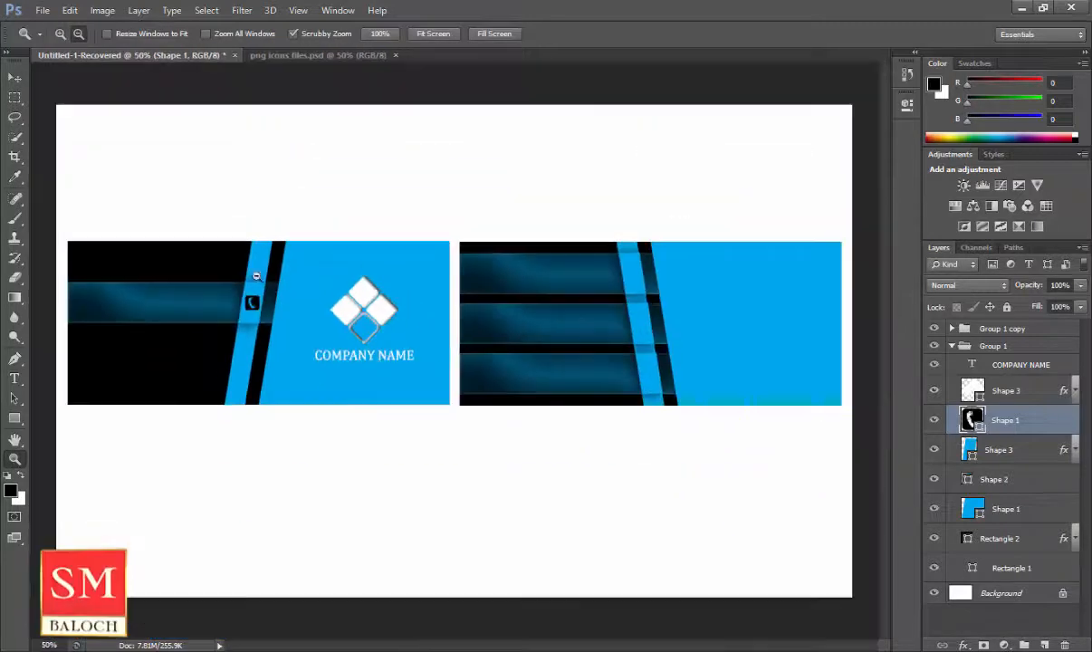
# Give the phone icon an Inner Shadow and a white fill.
pyautogui.click(962, 644)
pyautogui.click(1015, 442)
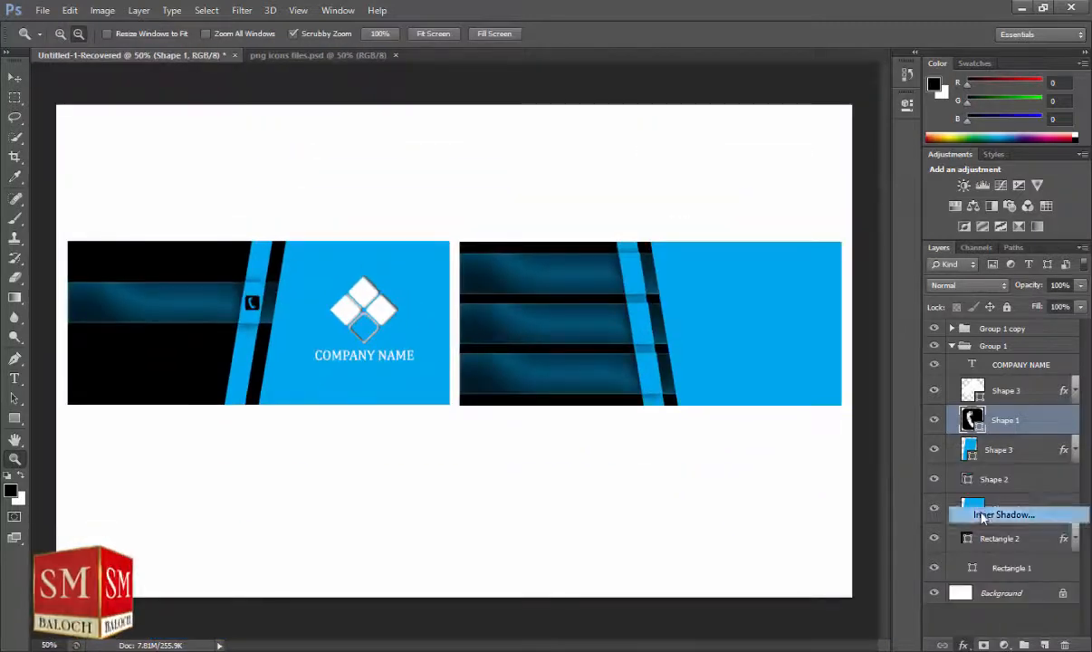
pyautogui.click(966, 123)
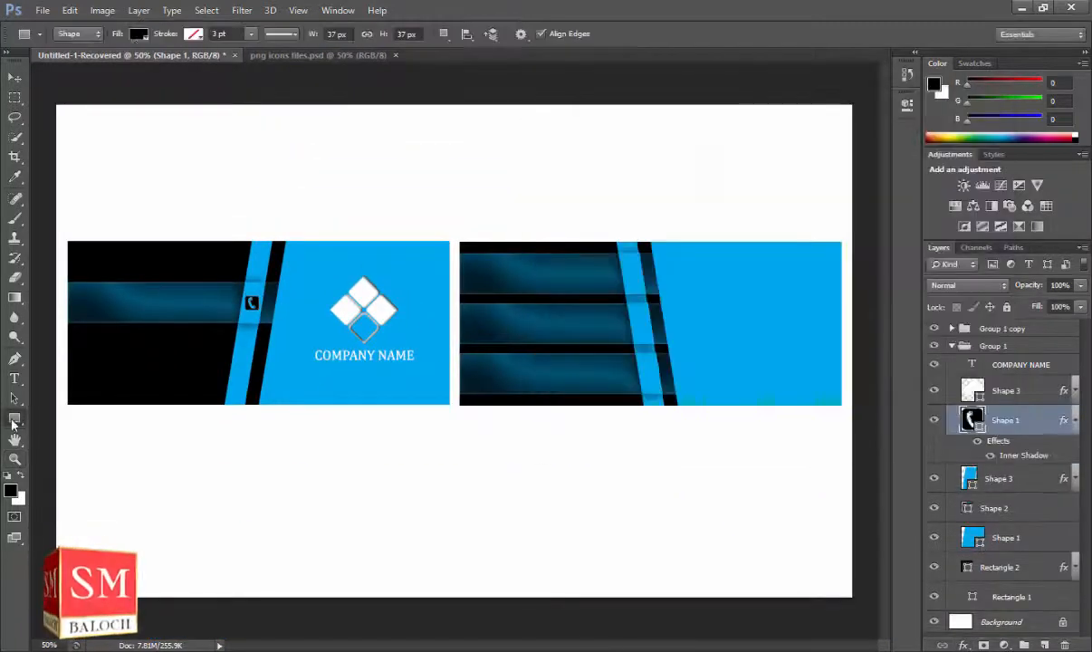
pyautogui.click(15, 418)
pyautogui.click(137, 33)
pyautogui.click(120, 121)
pyautogui.click(14, 78)
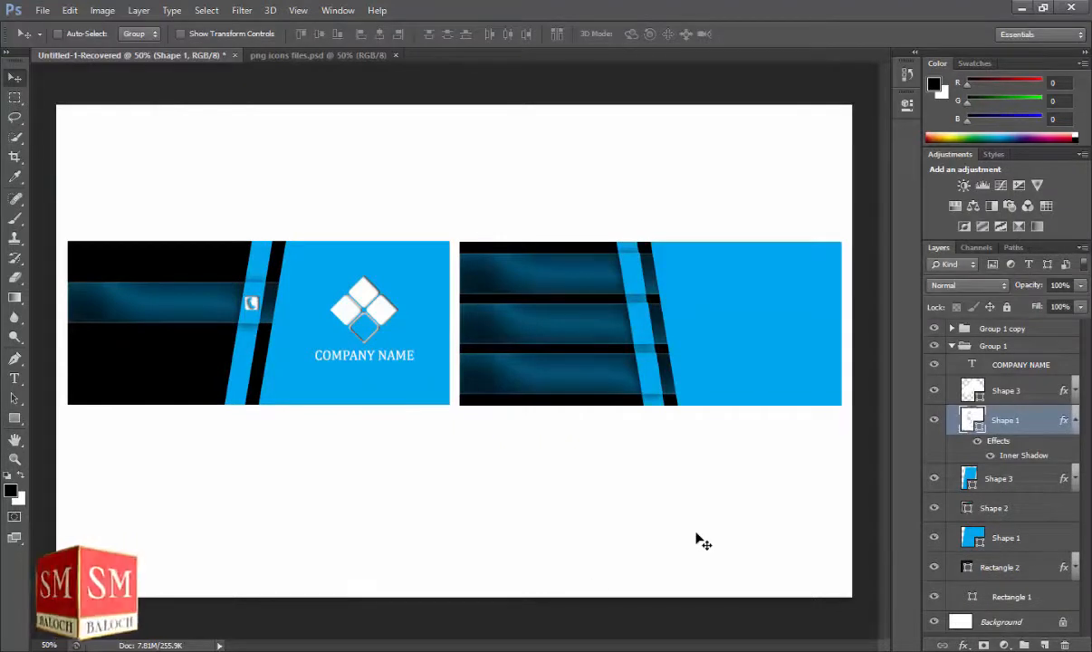
pyautogui.click(22, 382)
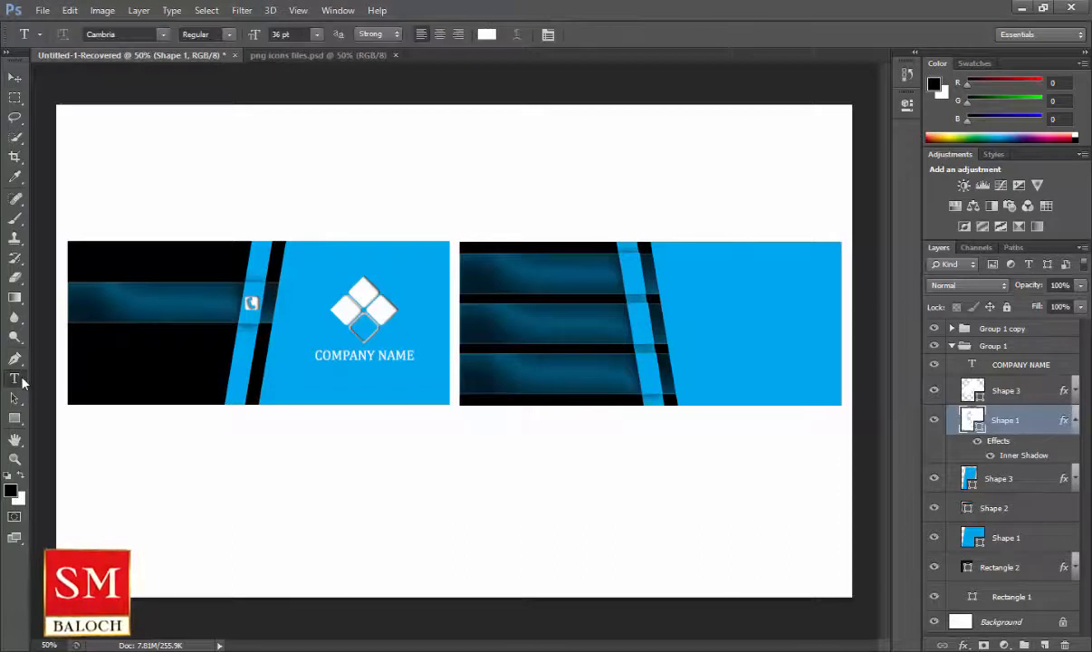
# Type the COMTACT label and a phone number on the glossy band left of the phone icon.
pyautogui.click(85, 301)
pyautogui.write('COMTACT')
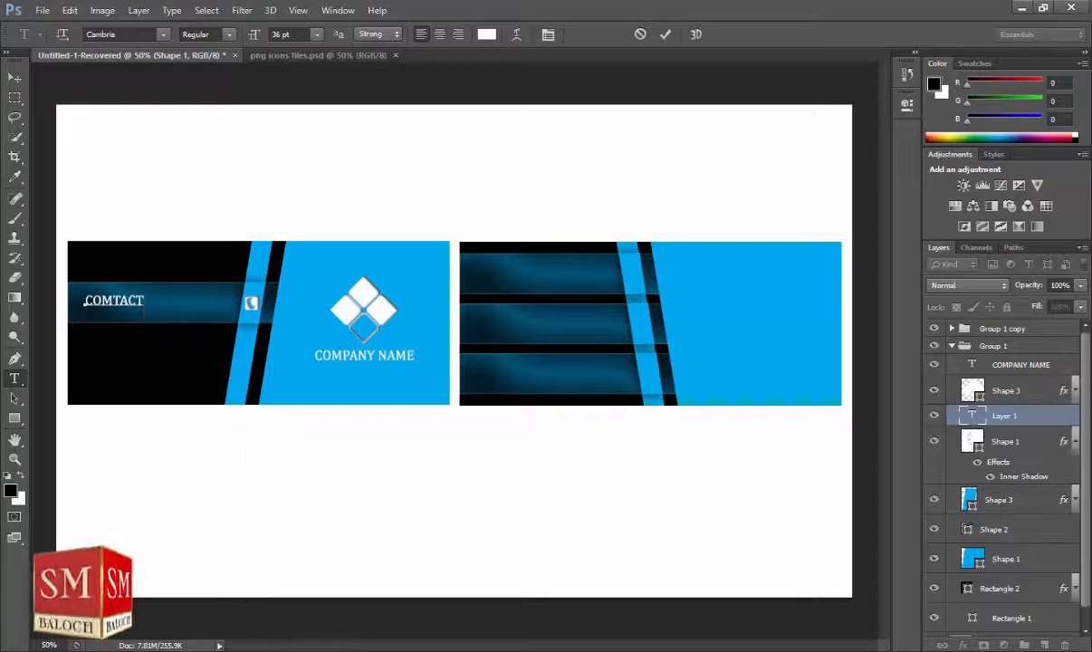
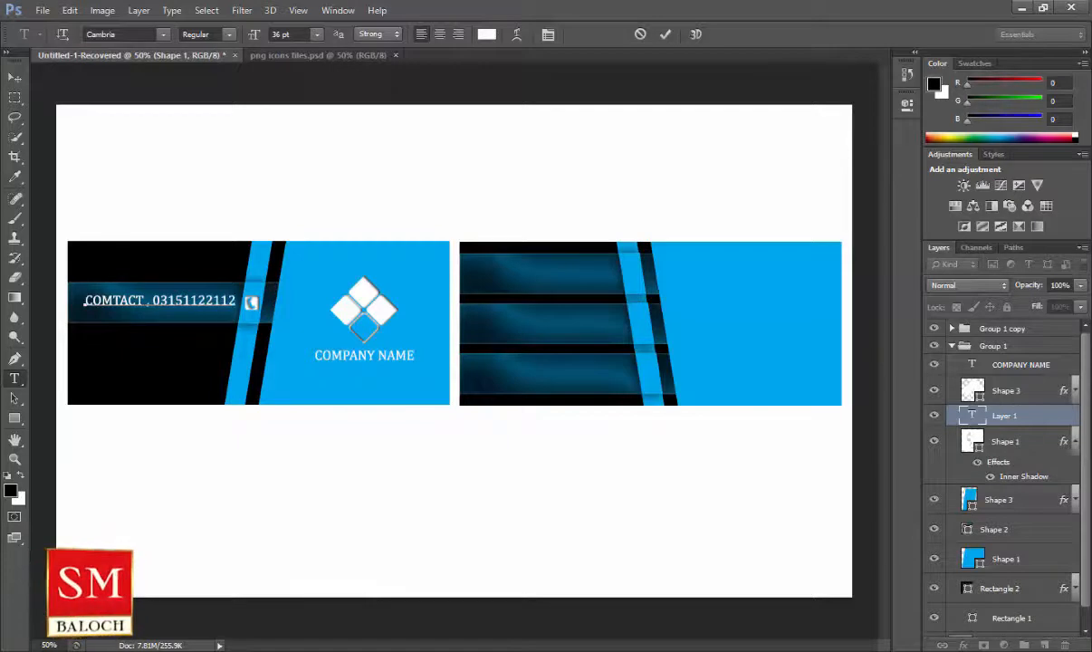
pyautogui.click(15, 78)
pyautogui.click(15, 458)
pyautogui.click(212, 334)
pyautogui.moveTo(182, 308); pyautogui.dragTo(346, 323)
pyautogui.click(16, 79)
# Zoom out and add an Inner Shadow at 50% opacity to the contact text.
pyautogui.click(16, 458)
pyautogui.click(78, 34)
pyautogui.click(329, 294)
pyautogui.click(330, 295)
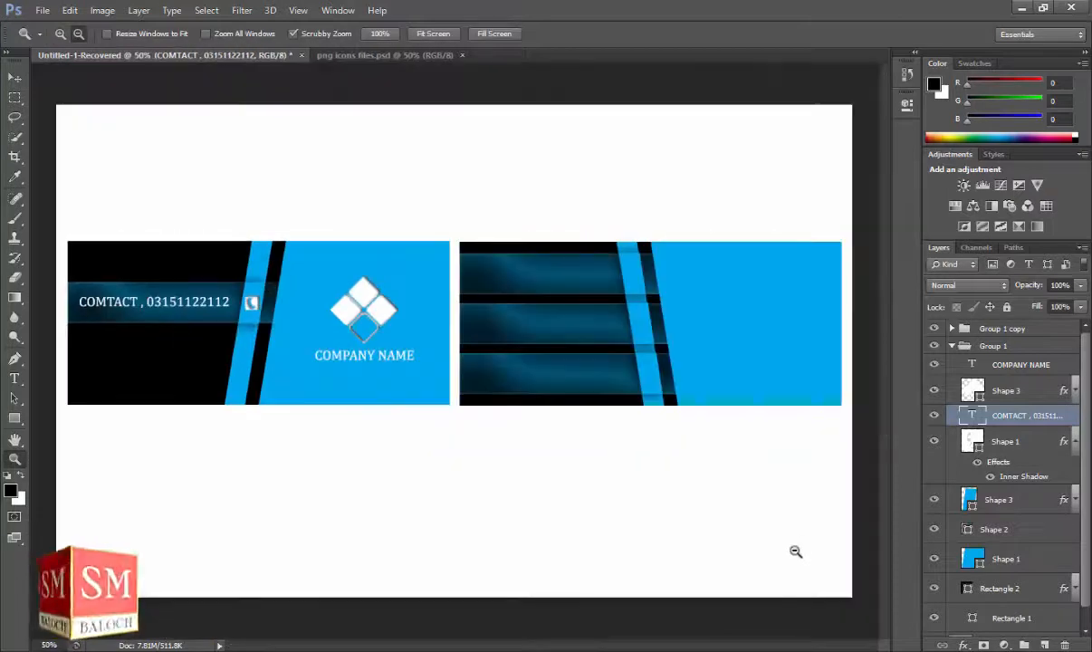
pyautogui.click(962, 645)
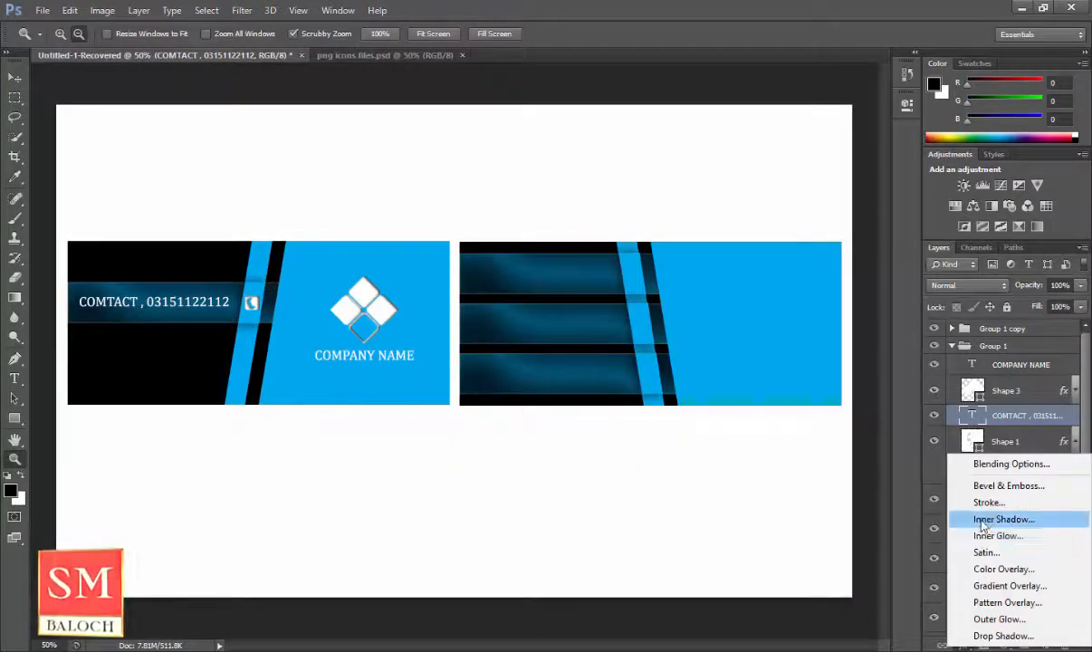
pyautogui.click(984, 530)
pyautogui.write('50')
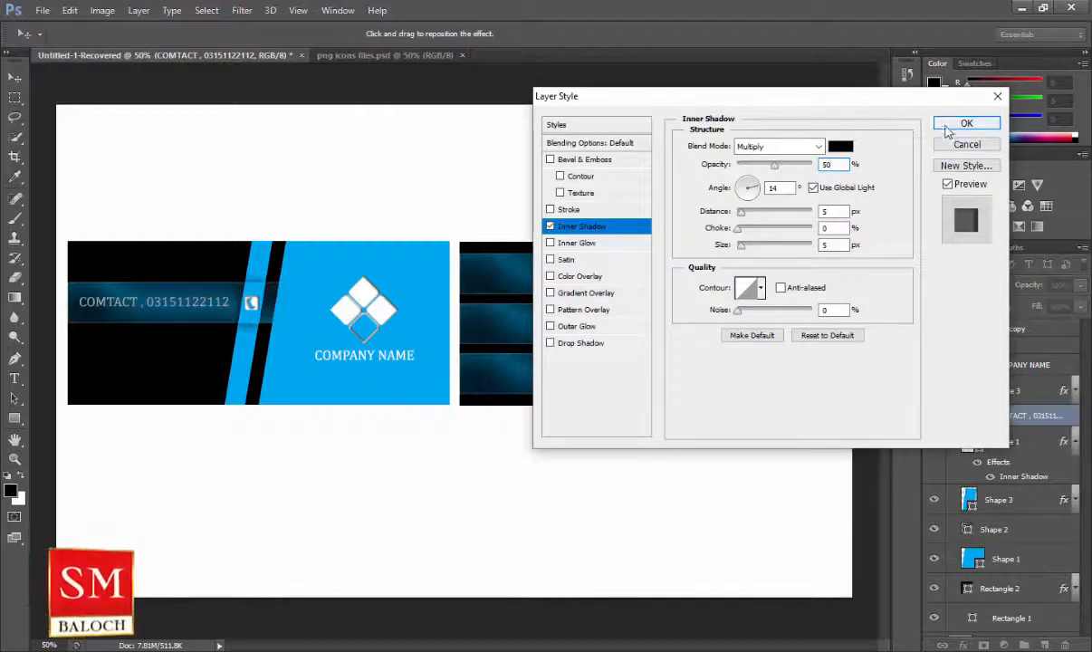
pyautogui.click(965, 122)
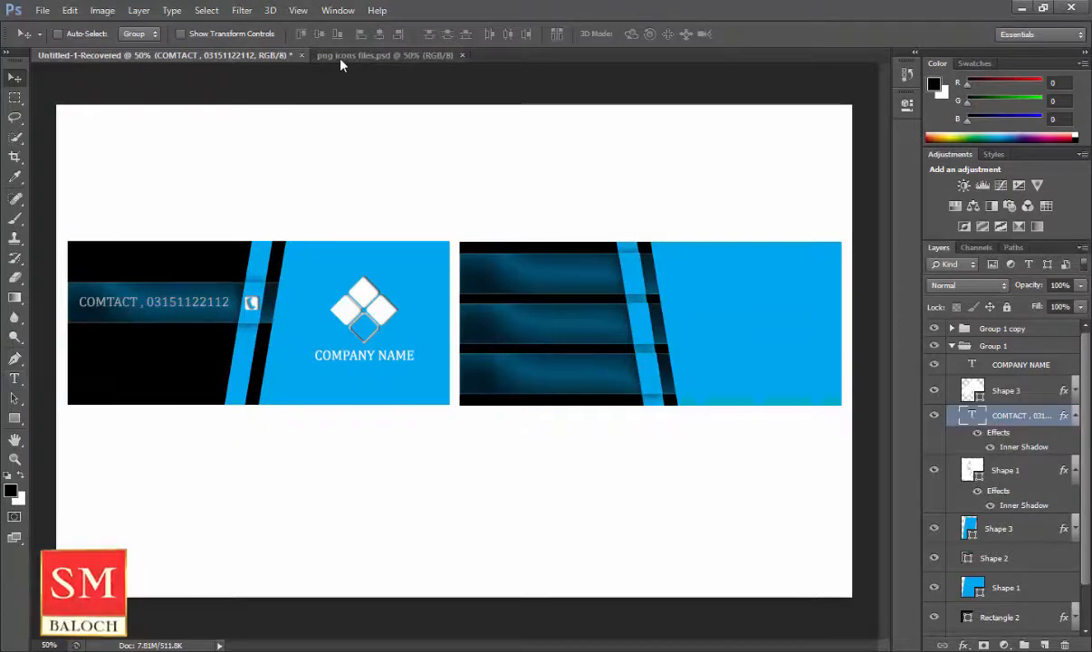
# Expand the Group 1 copy group and select its Shape 3 copy 2 layer.
pyautogui.click(953, 347)
pyautogui.click(996, 329)
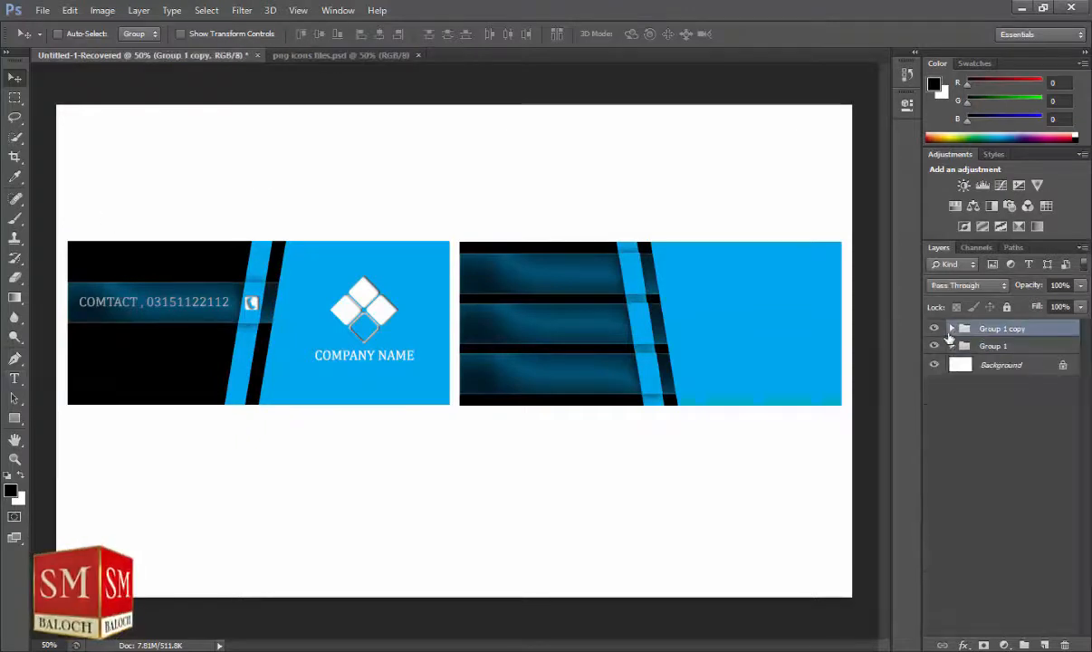
pyautogui.click(951, 329)
pyautogui.click(1003, 353)
# Select the search, home and facebook layers in png icons files and drag them into the card.
pyautogui.click(319, 56)
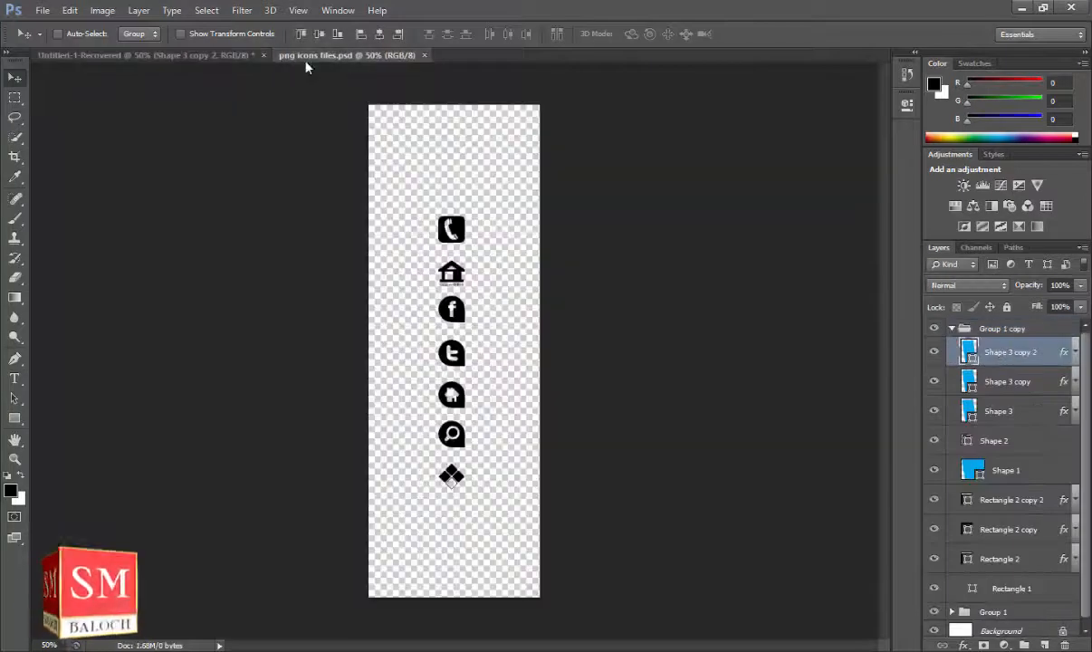
pyautogui.click(978, 394)
pyautogui.keyDown('ctrl'); pyautogui.click(982, 422); pyautogui.keyUp('ctrl')
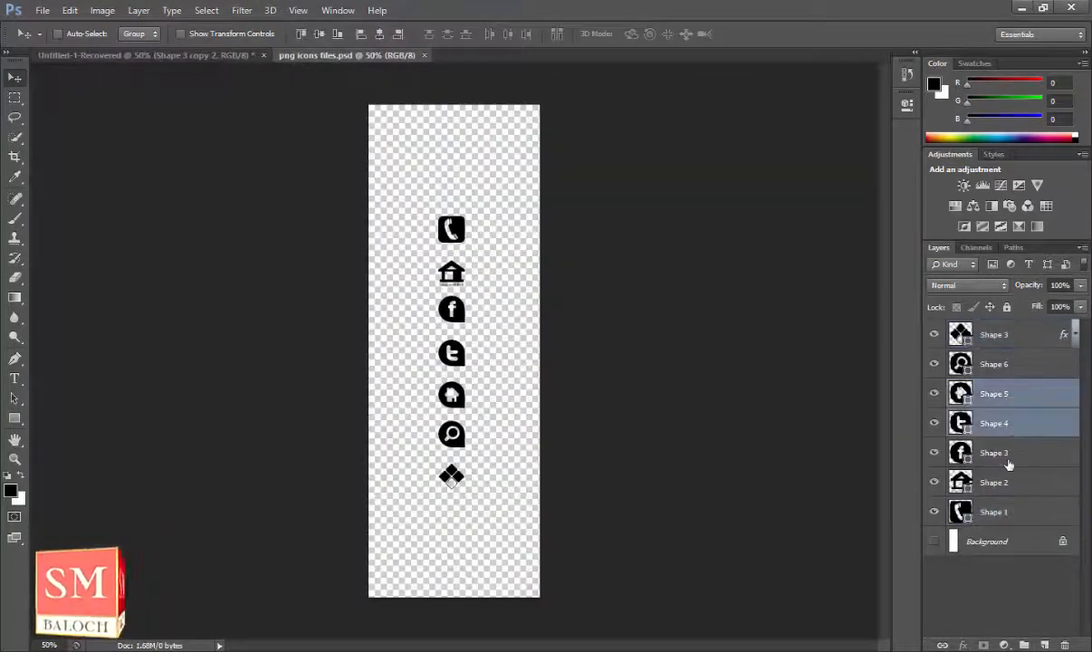
pyautogui.keyDown('ctrl'); pyautogui.click(1007, 452); pyautogui.keyUp('ctrl')
pyautogui.moveTo(453, 360)
pyautogui.mouseDown()
pyautogui.moveTo(369, 319)
pyautogui.moveTo(374, 292)
pyautogui.moveTo(441, 324)
pyautogui.moveTo(454, 361)
pyautogui.mouseUp()
pyautogui.click(1011, 512)
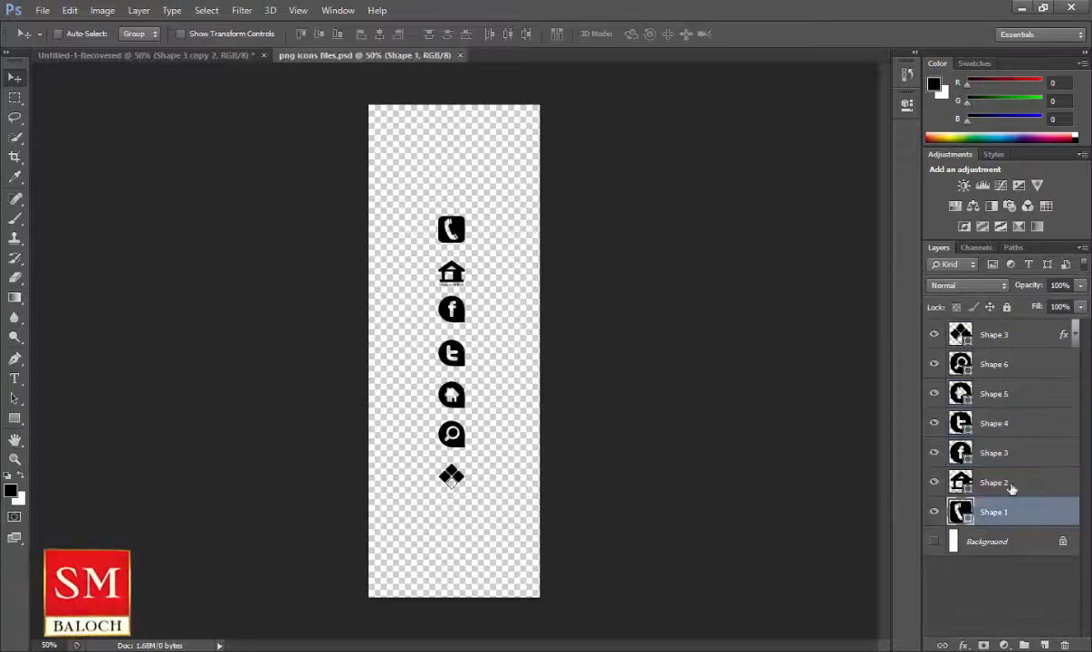
pyautogui.click(1011, 375)
pyautogui.keyDown('ctrl'); pyautogui.click(1005, 396); pyautogui.keyUp('ctrl')
pyautogui.keyDown('ctrl'); pyautogui.click(1002, 452); pyautogui.keyUp('ctrl')
pyautogui.moveTo(470, 324); pyautogui.dragTo(742, 281)
# Fill the three icons with white.
pyautogui.click(20, 417)
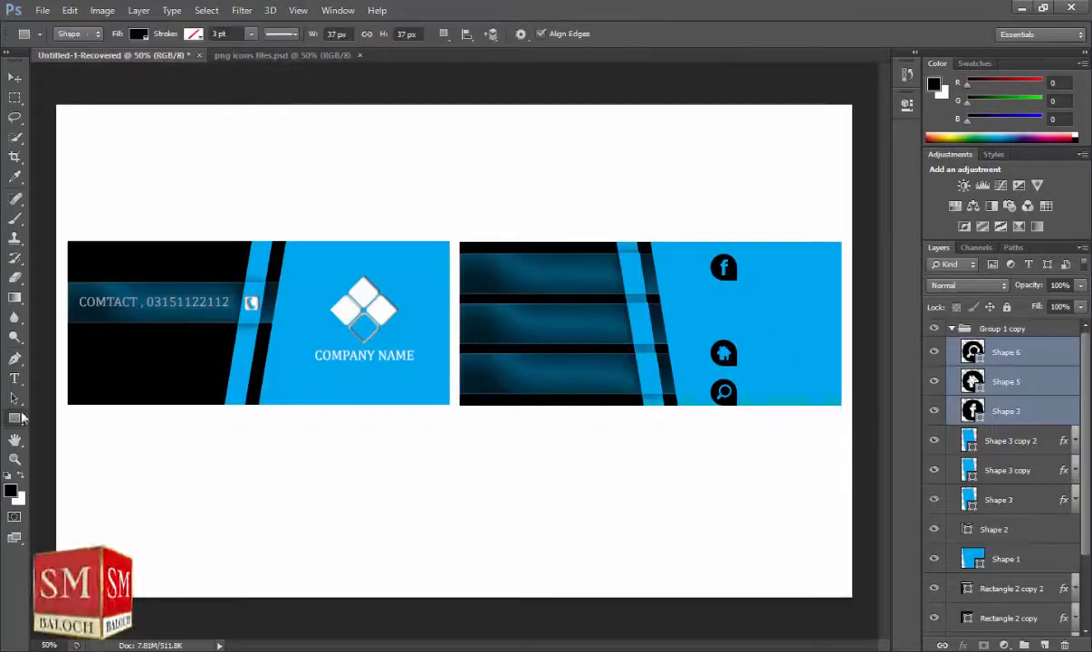
pyautogui.click(133, 35)
pyautogui.click(113, 119)
pyautogui.click(18, 78)
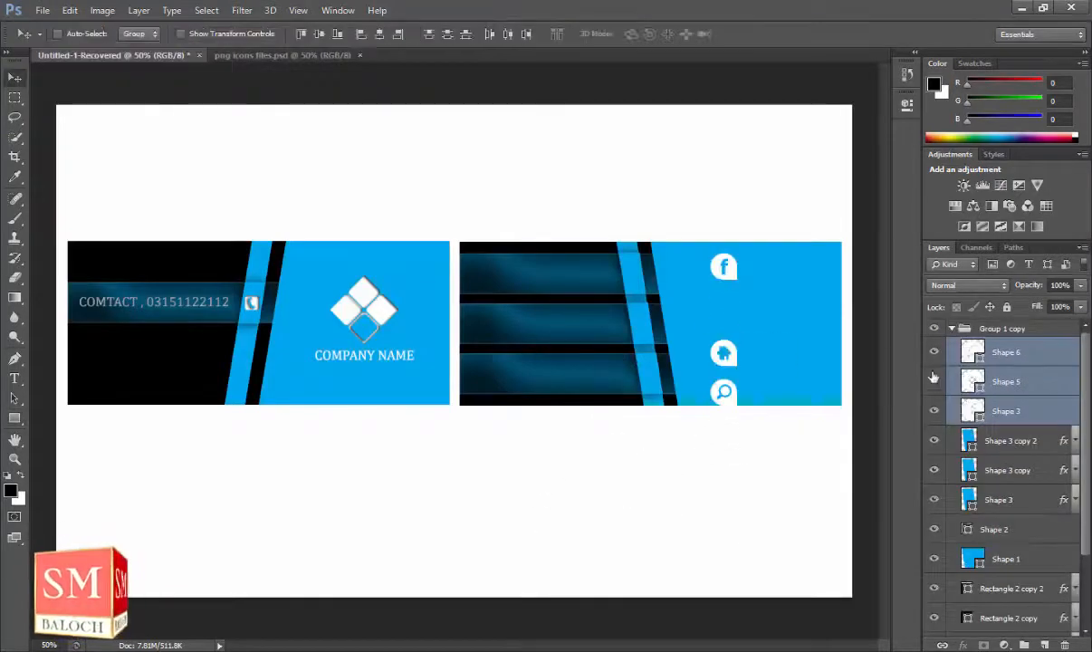
# Move the search icon onto the upper stripe and shrink it to about two-thirds.
pyautogui.click(1028, 363)
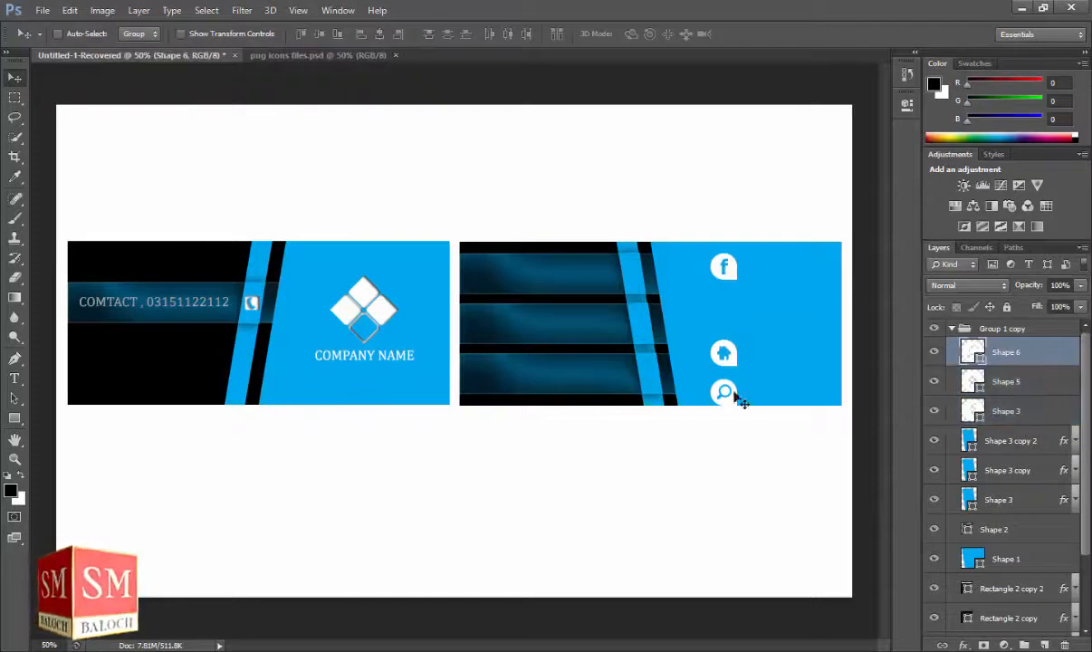
pyautogui.press('z')
pyautogui.moveTo(641, 285); pyautogui.dragTo(612, 239)
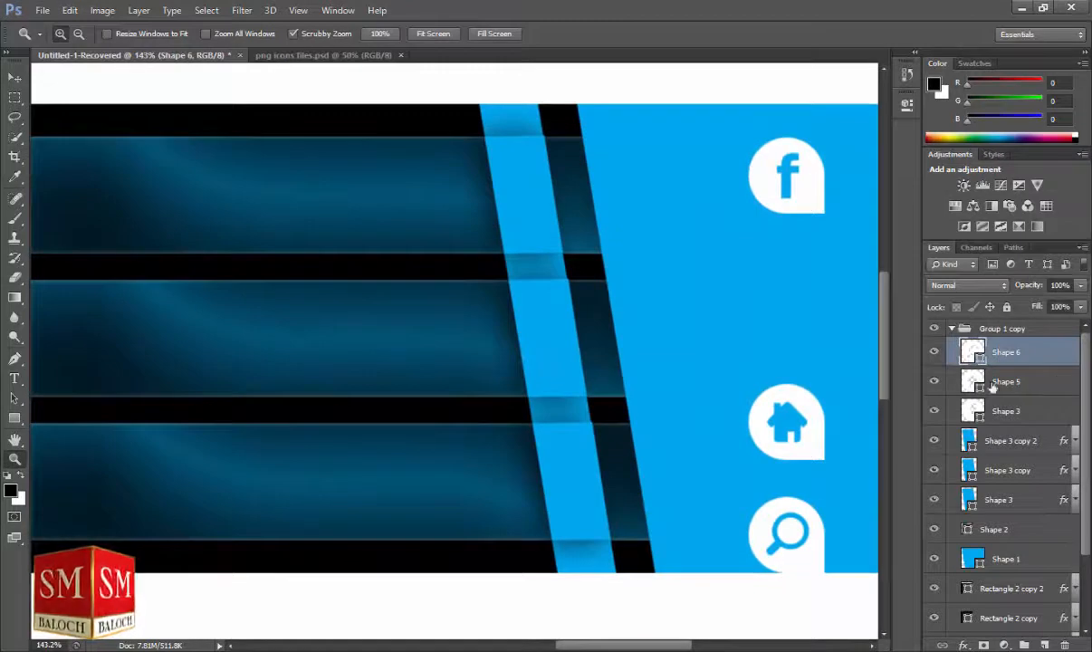
pyautogui.press('v')
pyautogui.moveTo(778, 532); pyautogui.dragTo(514, 190)
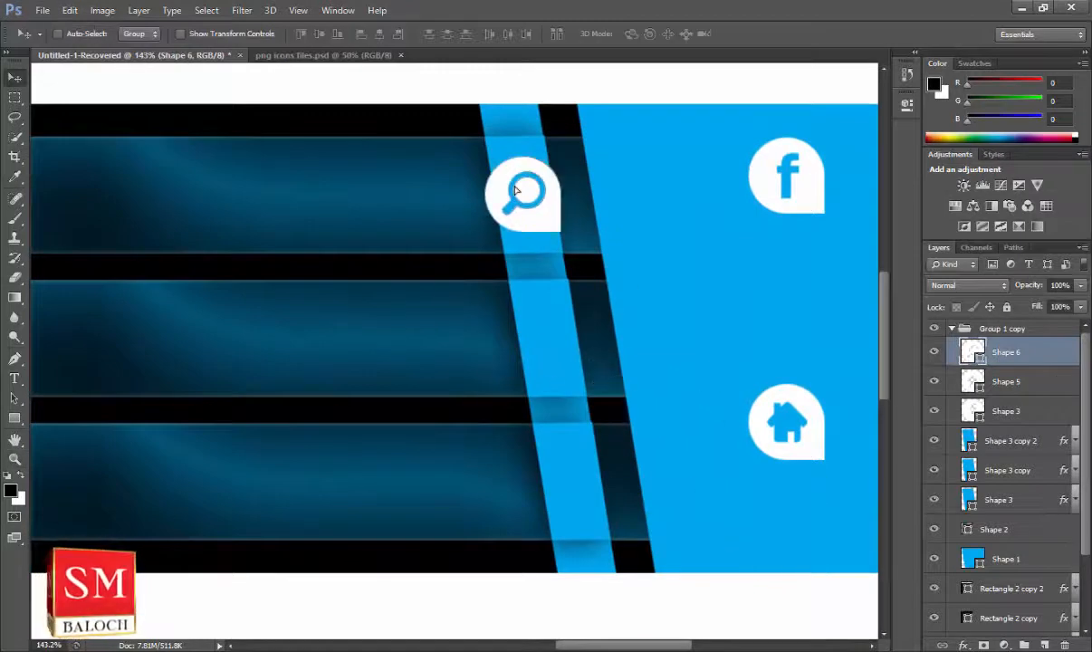
pyautogui.hotkey('ctrl', 't')
pyautogui.moveTo(558, 230); pyautogui.dragTo(541, 211)
pyautogui.press('Return')
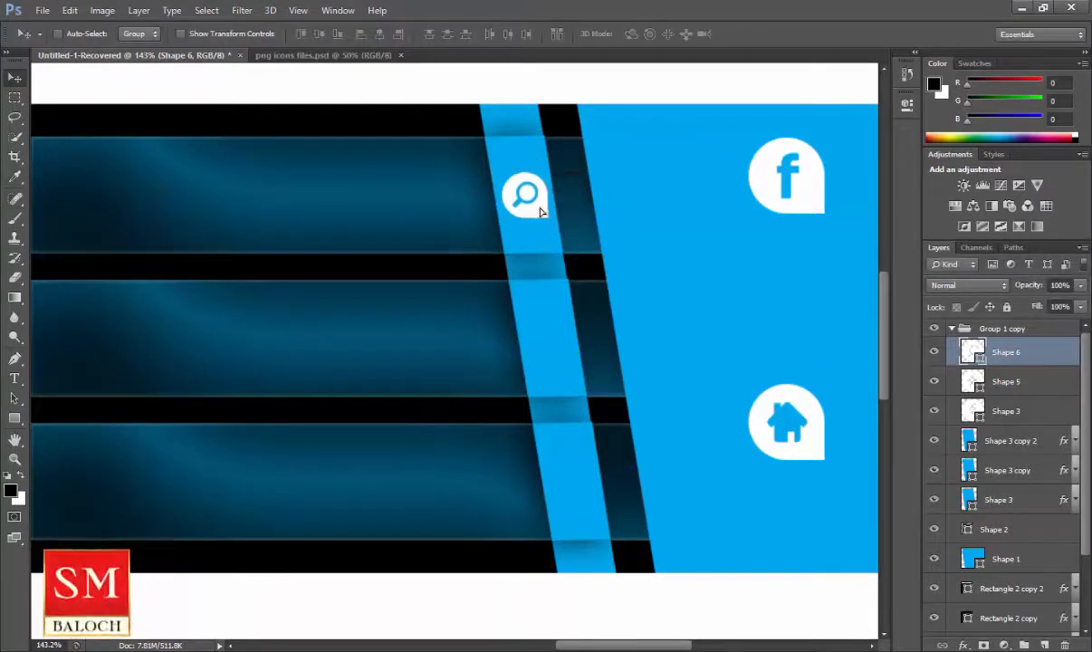
# Shrink the home icon to about 57% and the facebook icon to about 64%.
pyautogui.click(1010, 378)
pyautogui.hotkey('ctrl', 't')
pyautogui.moveTo(822, 460); pyautogui.dragTo(551, 467)
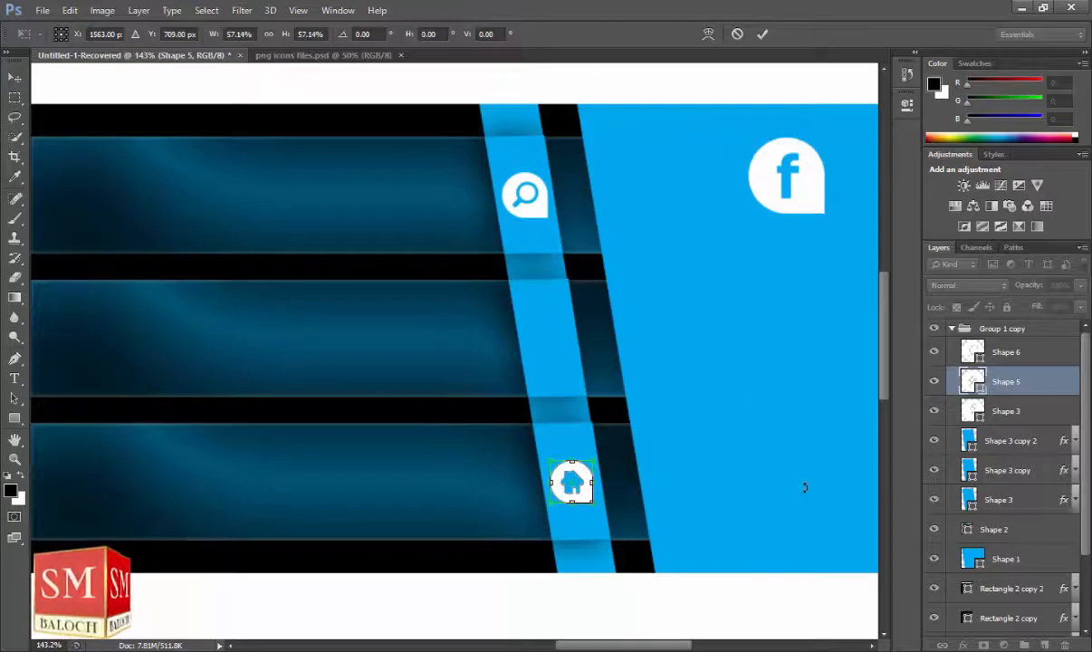
pyautogui.press('Return')
pyautogui.click(1044, 407)
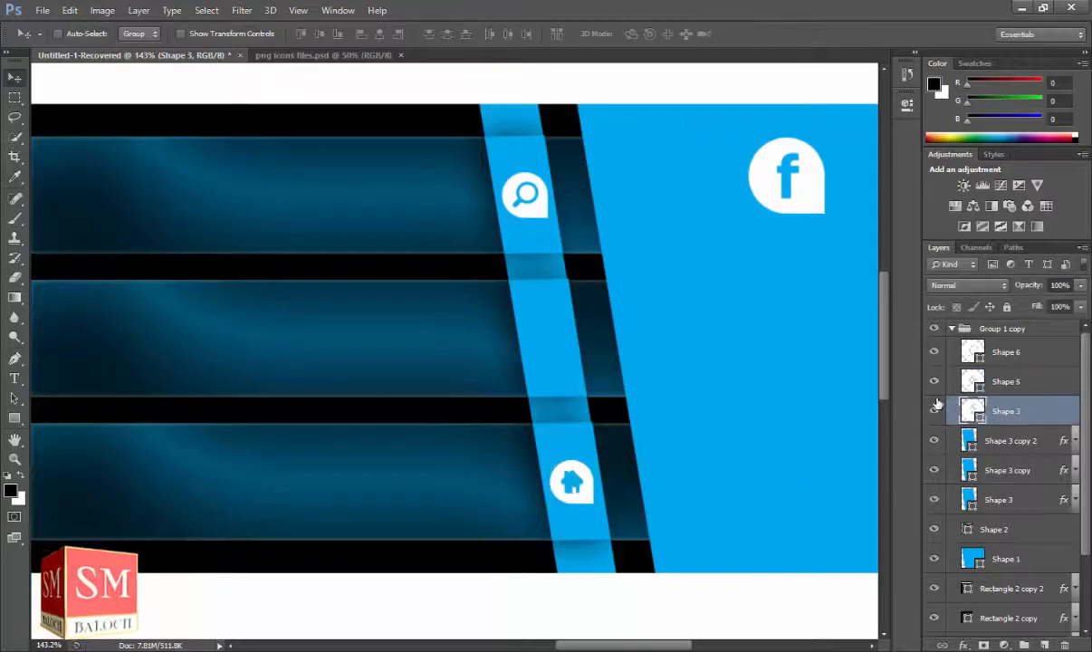
pyautogui.hotkey('ctrl', 't')
pyautogui.moveTo(823, 211); pyautogui.dragTo(575, 363)
pyautogui.press('Return')
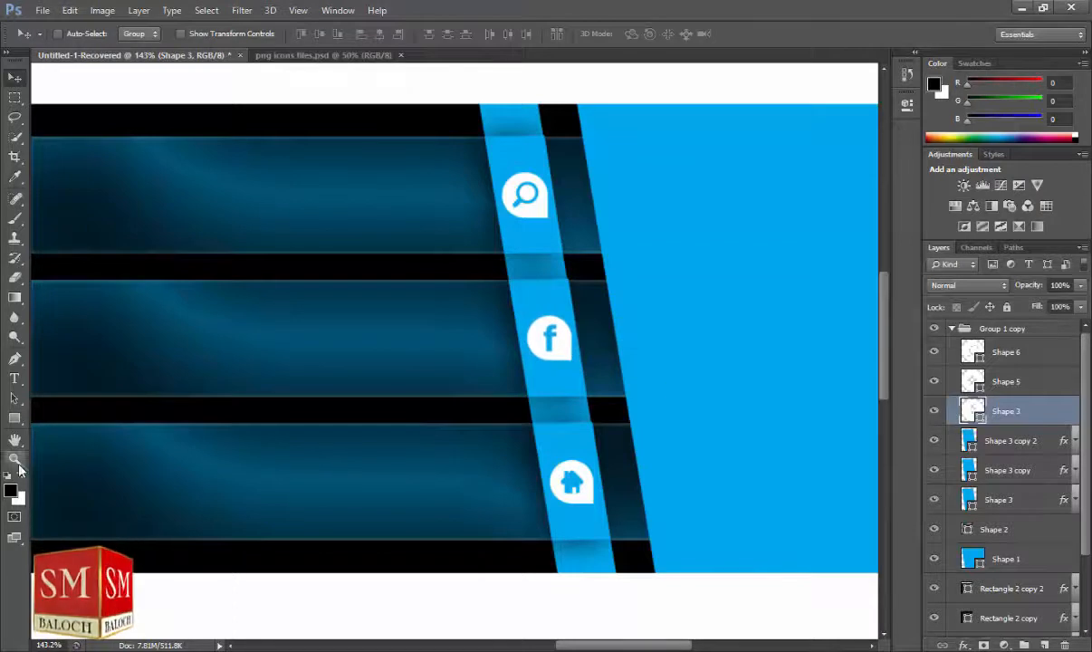
pyautogui.click(16, 460)
pyautogui.keyDown('alt'); pyautogui.click(617, 348); pyautogui.keyUp('alt')
pyautogui.keyDown('shift'); pyautogui.click(1028, 444); pyautogui.keyUp('shift')
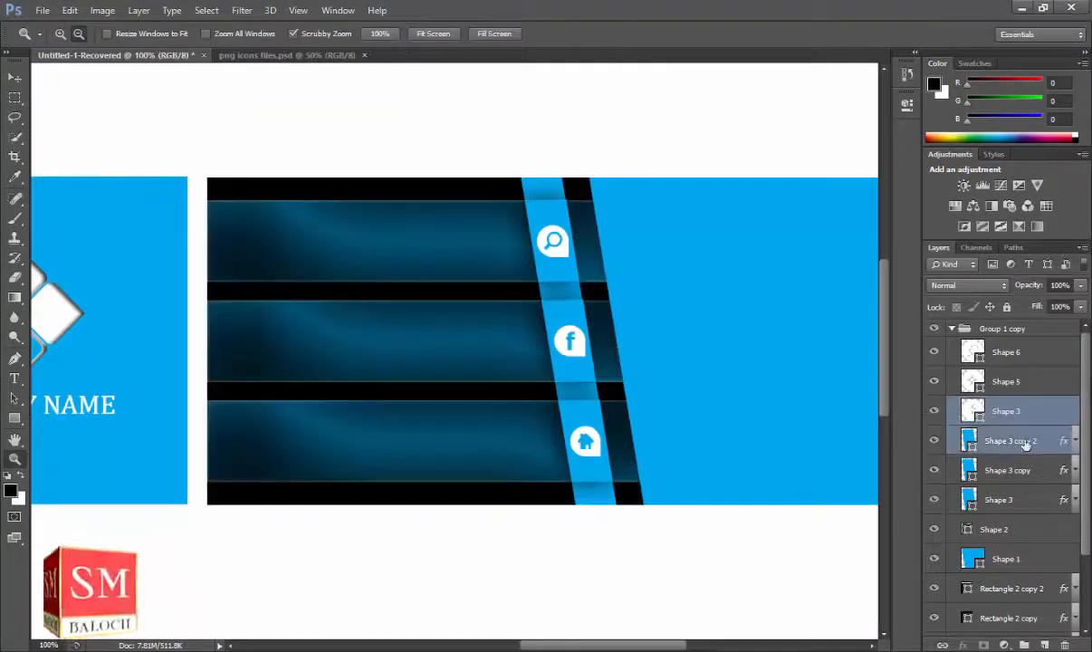
# Select the search icon layer Shape 6 and zoom out to 50% showing both cards.
pyautogui.click(1020, 385)
pyautogui.keyDown('ctrl'); pyautogui.click(1020, 355); pyautogui.keyUp('ctrl')
pyautogui.keyDown('ctrl'); pyautogui.click(1019, 412); pyautogui.keyUp('ctrl')
pyautogui.keyDown('ctrl'); pyautogui.click(1015, 443); pyautogui.keyUp('ctrl')
pyautogui.keyDown('ctrl'); pyautogui.click(1012, 473); pyautogui.keyUp('ctrl')
pyautogui.keyDown('ctrl'); pyautogui.click(1011, 500); pyautogui.keyUp('ctrl')
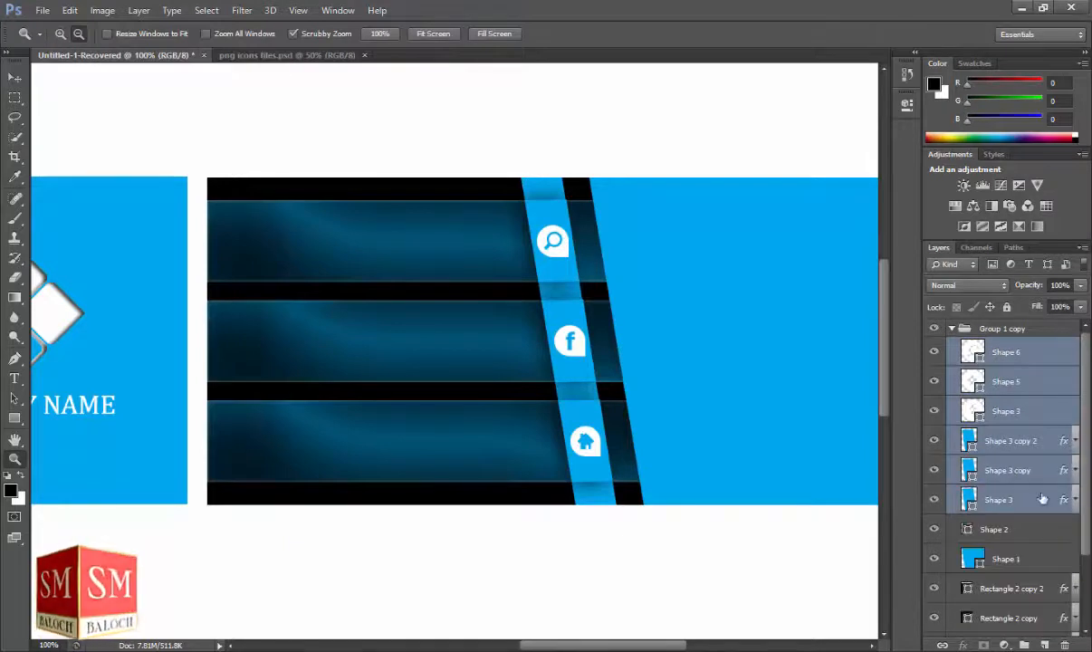
pyautogui.click(1011, 471)
pyautogui.click(1033, 355)
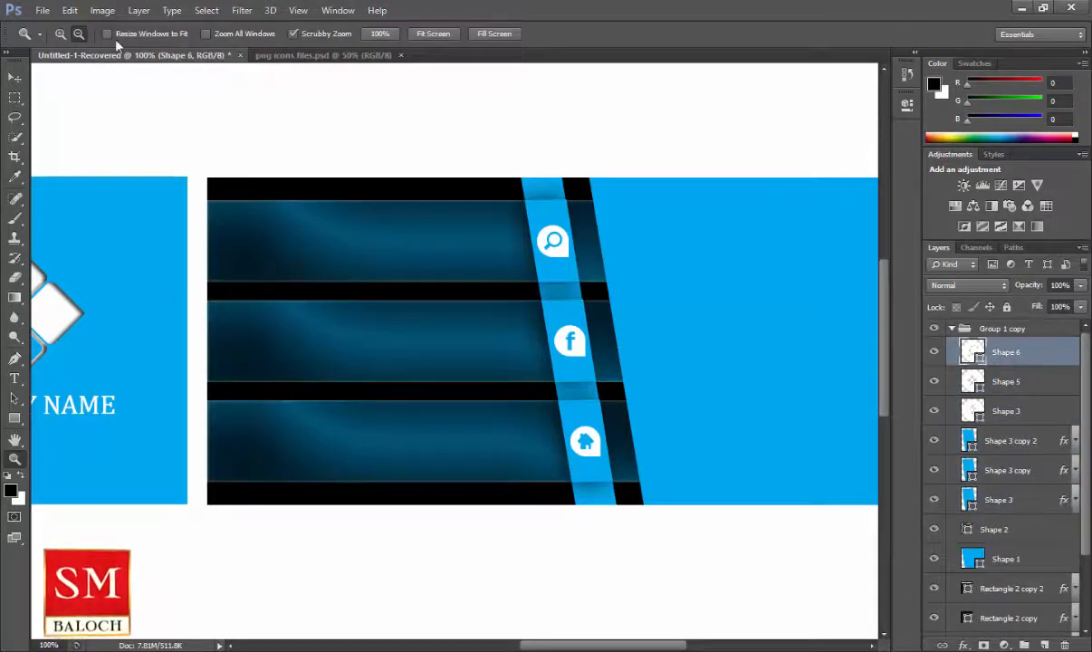
pyautogui.click(572, 281)
pyautogui.click(573, 280)
# Add an Inner Shadow to the search and home icons.
pyautogui.click(963, 644)
pyautogui.click(982, 514)
pyautogui.click(961, 125)
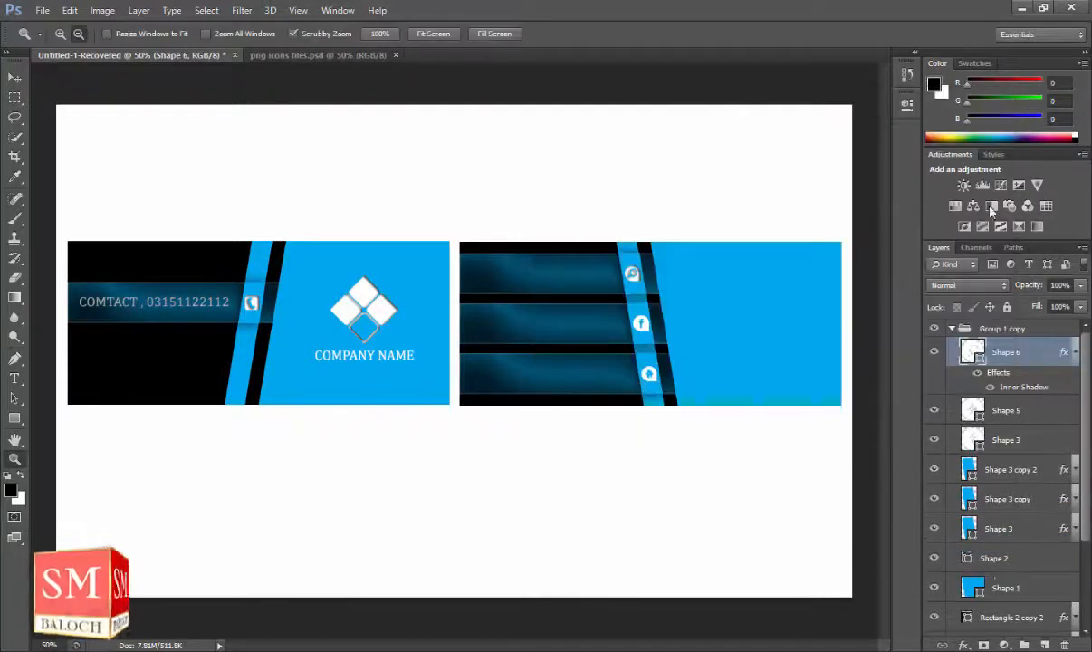
pyautogui.click(1074, 353)
pyautogui.click(1068, 383)
pyautogui.click(966, 645)
pyautogui.click(978, 510)
pyautogui.click(967, 123)
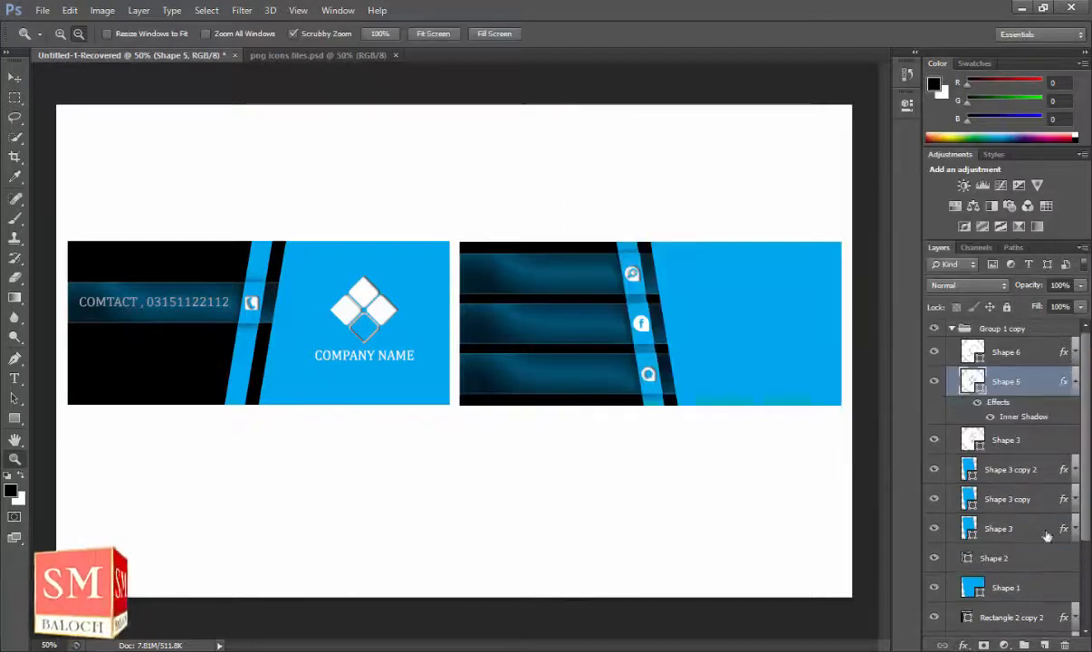
# Add an Inner Shadow to the facebook icon and collapse the effects lists.
pyautogui.click(1037, 448)
pyautogui.click(965, 645)
pyautogui.click(978, 518)
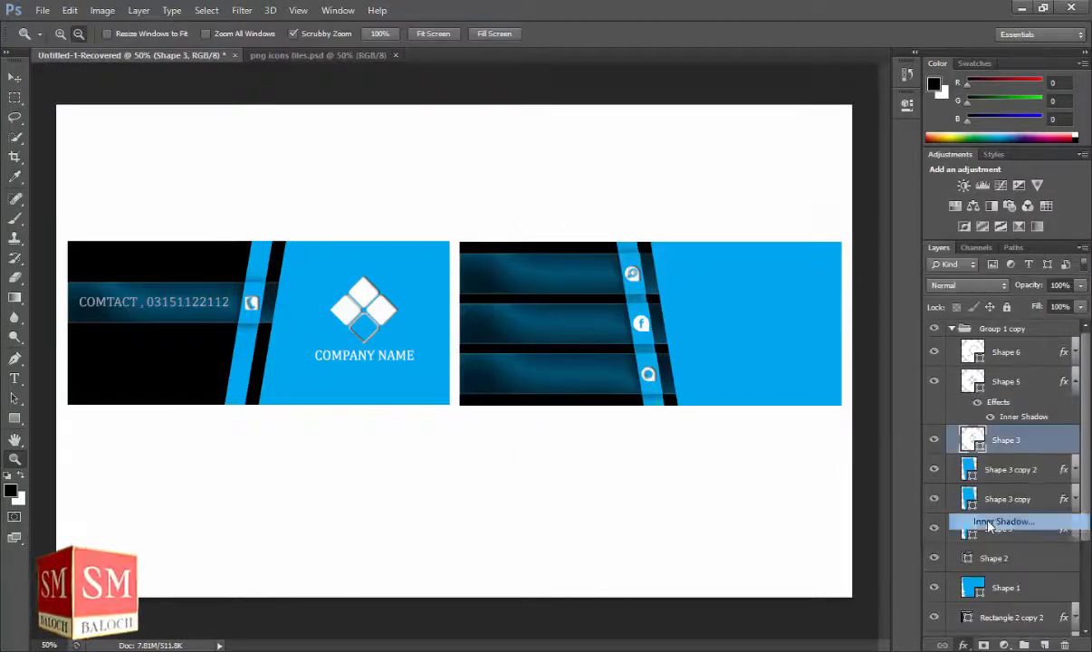
pyautogui.moveTo(719, 105); pyautogui.dragTo(427, 134)
pyautogui.press('Return')
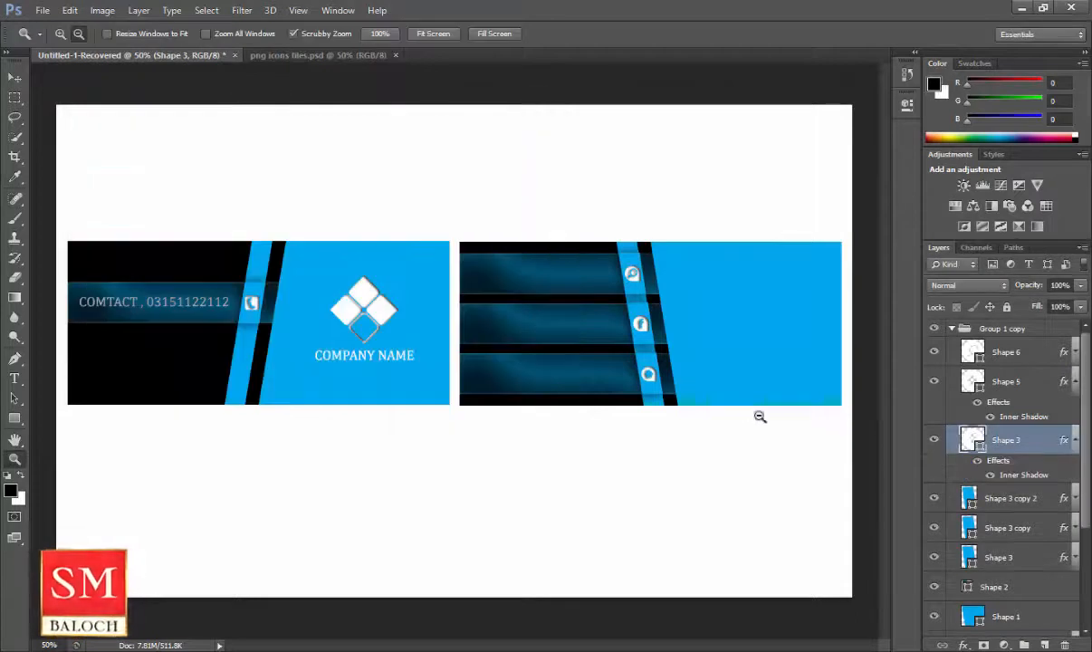
pyautogui.click(1075, 443)
pyautogui.click(1075, 381)
pyautogui.click(1035, 362)
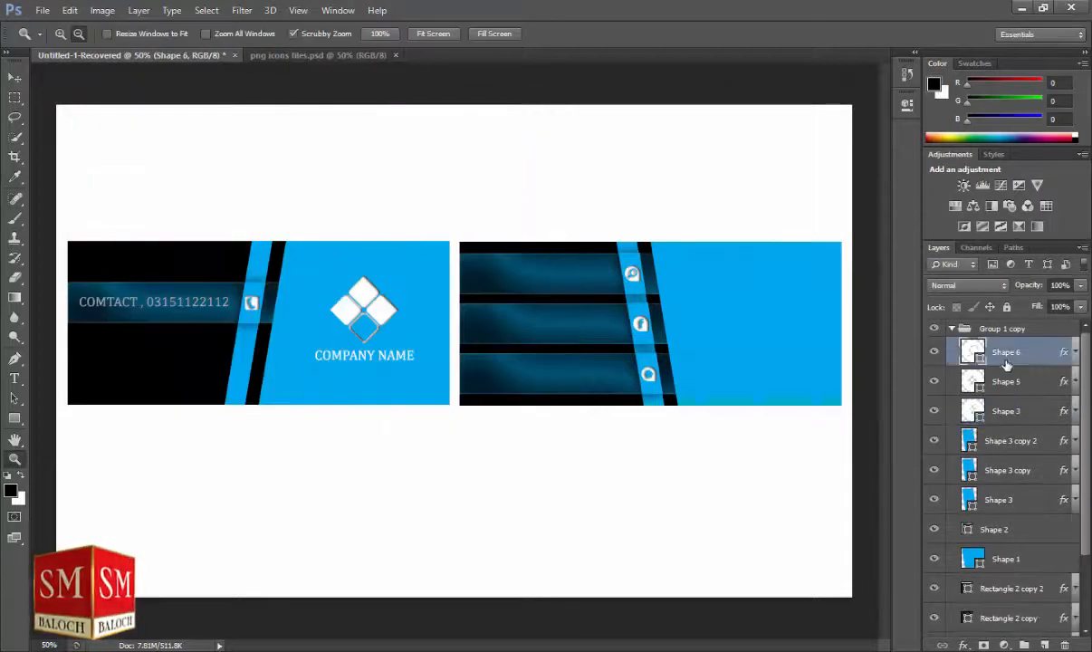
pyautogui.press('v')
pyautogui.press('t')
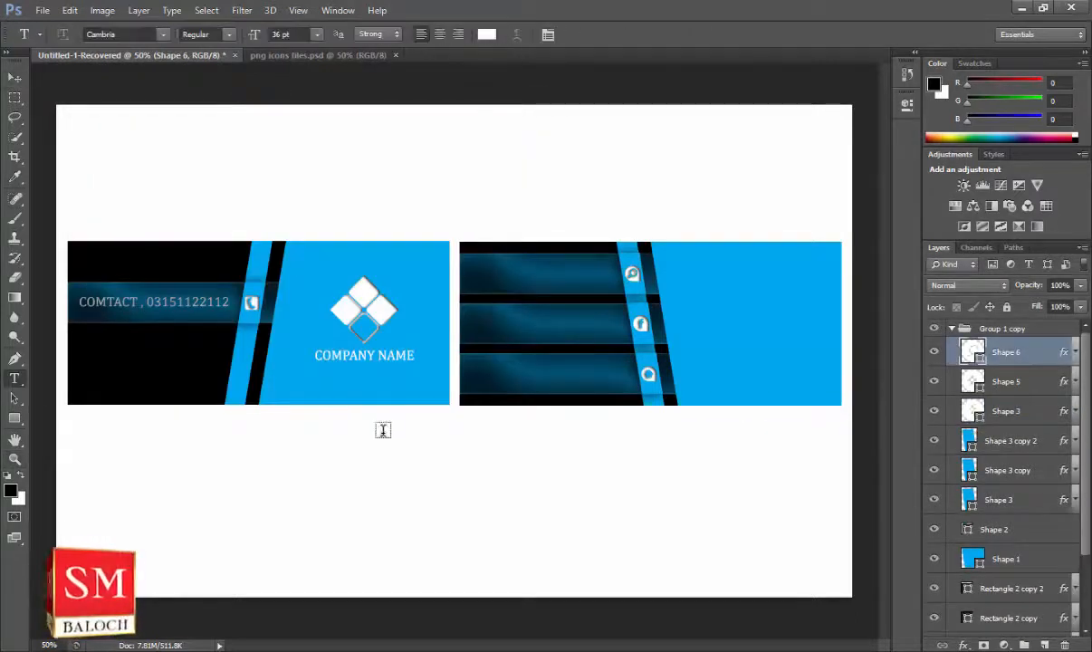
pyautogui.click(477, 274)
pyautogui.write('WWW.GOOGL')
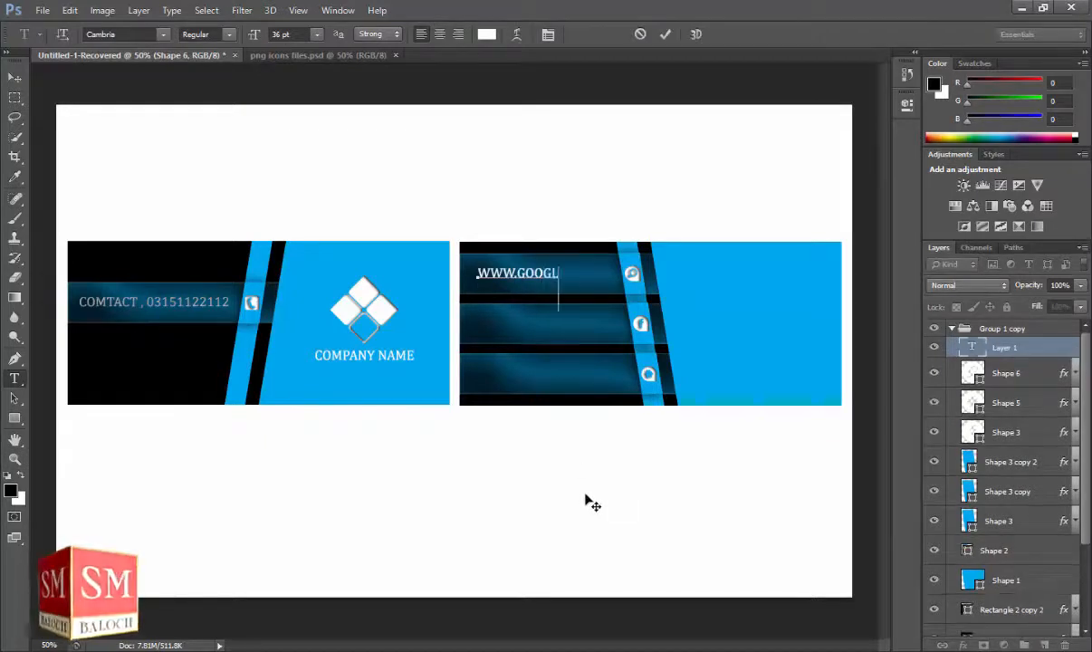
pyautogui.press('BackSpace')
pyautogui.press('BackSpace')
pyautogui.press('BackSpace')
pyautogui.press('BackSpace')
pyautogui.press('BackSpace')
pyautogui.press('BackSpace')
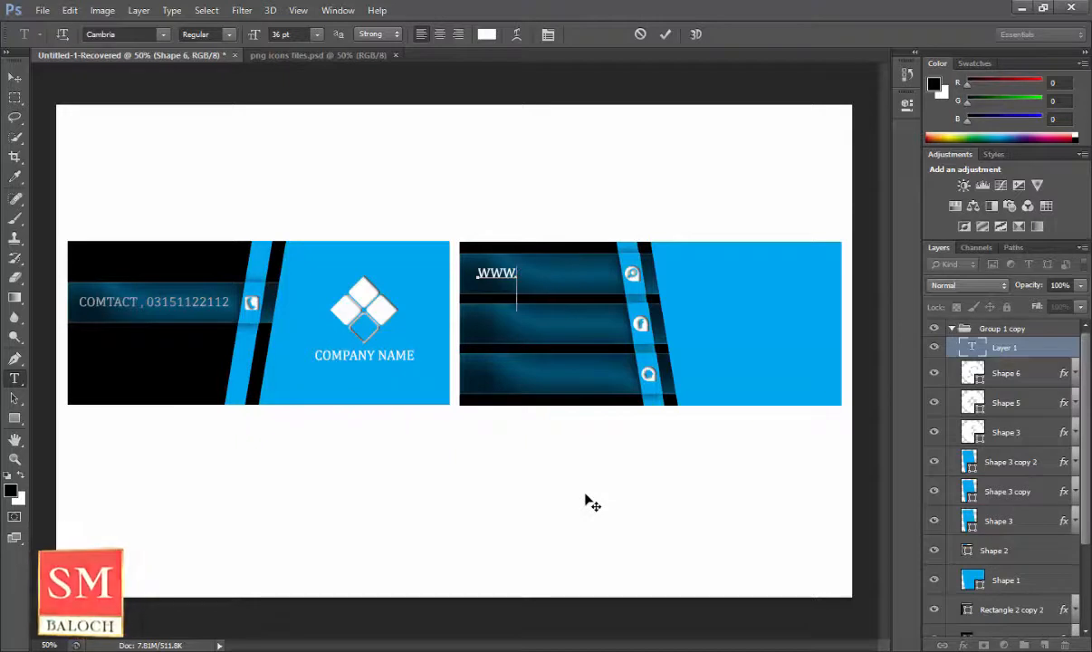
pyautogui.write('YOUTUBE.COM')
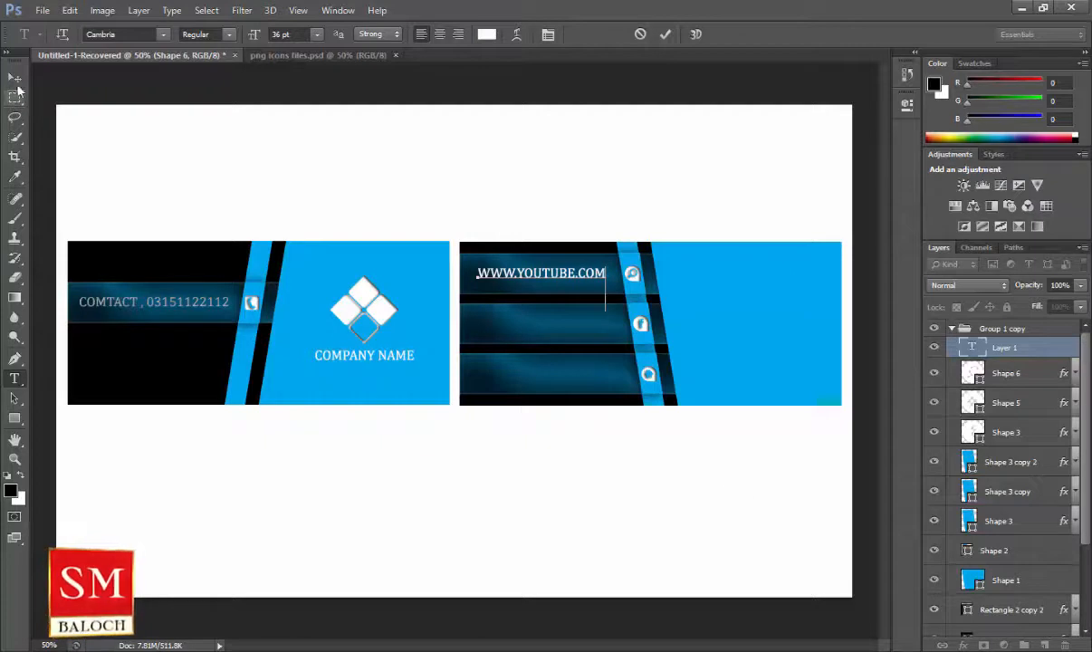
pyautogui.hotkey('ctrl', 'Return')
pyautogui.click(482, 340)
pyautogui.write('WWW.FACEBOOK.COM')
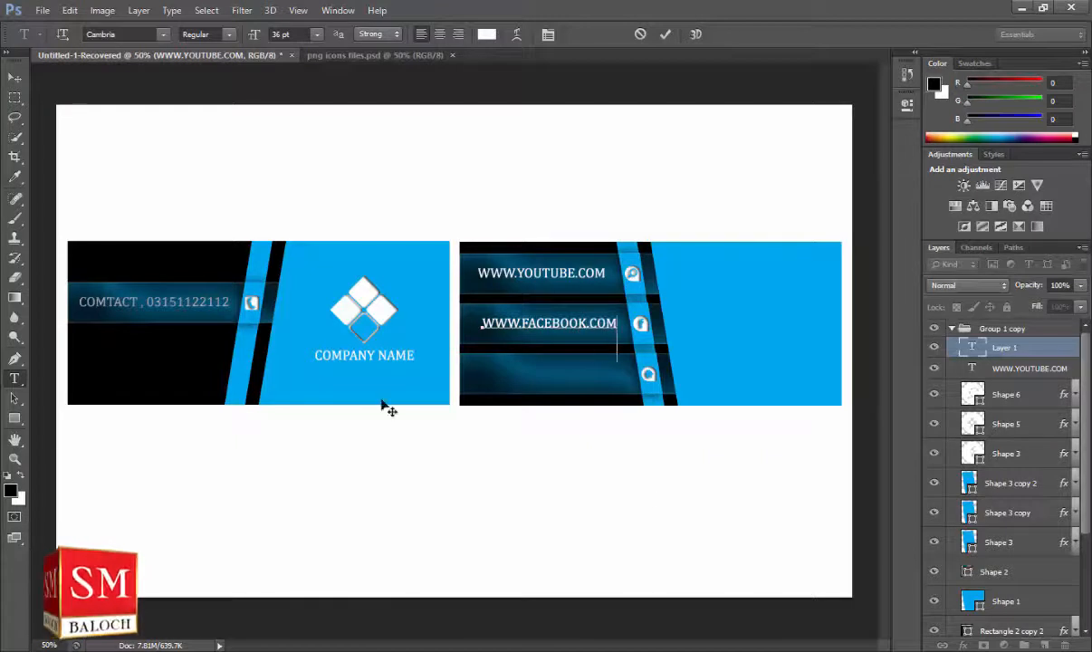
pyautogui.hotkey('ctrl', 'Return')
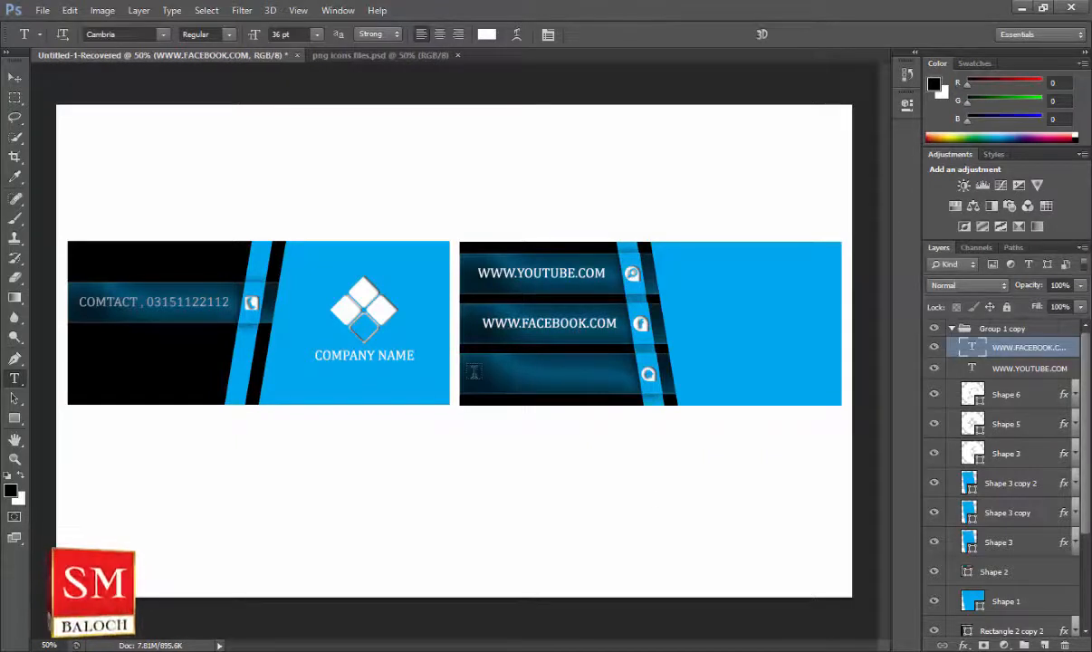
pyautogui.click(485, 373)
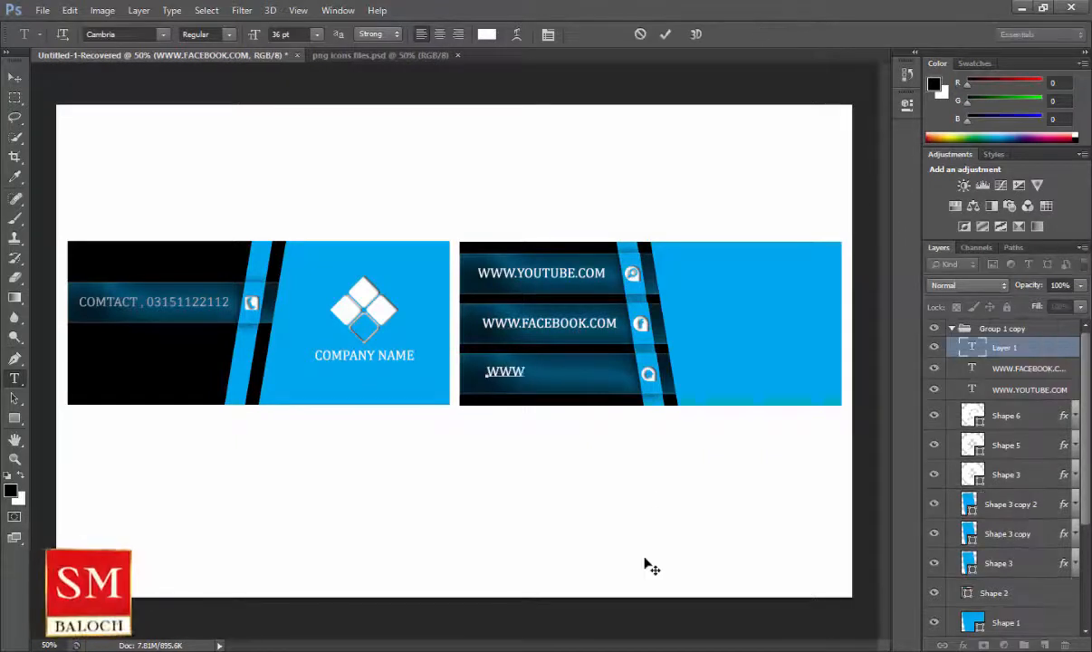
pyautogui.press('BackSpace')
pyautogui.press('BackSpace')
pyautogui.press('BackSpace')
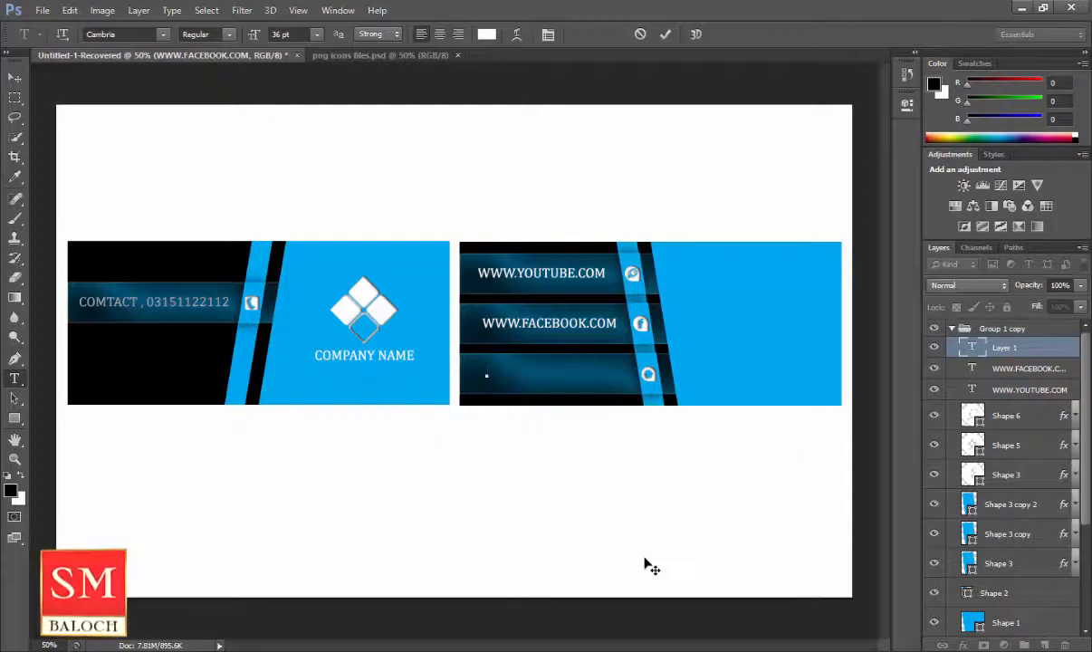
pyautogui.write('PAKISTAN KARACHI')
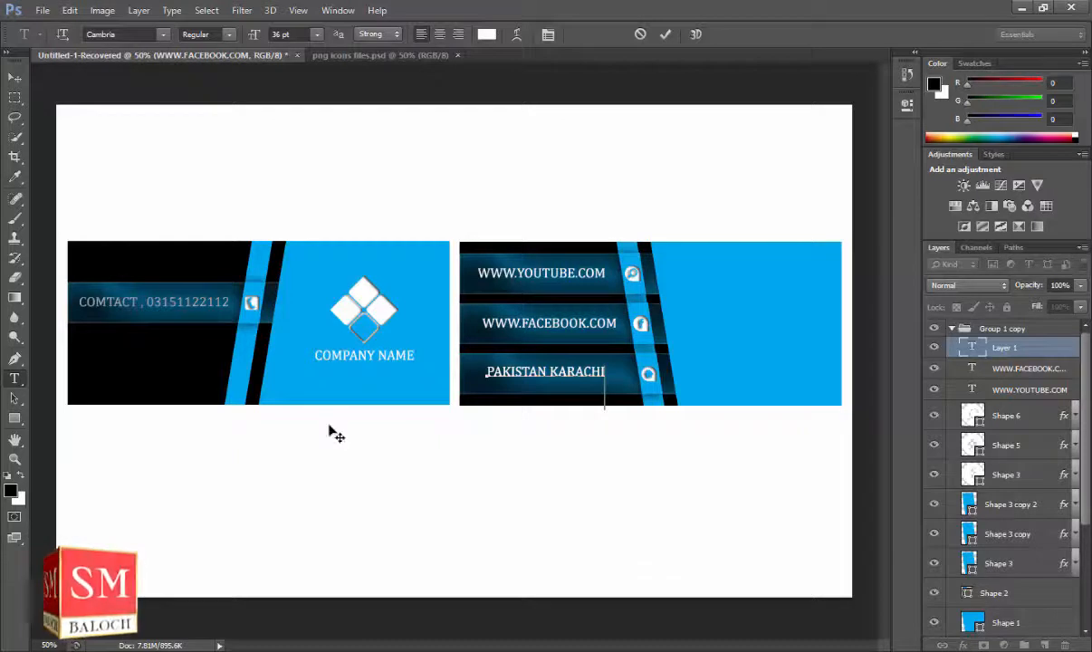
pyautogui.hotkey('ctrl', 'Return')
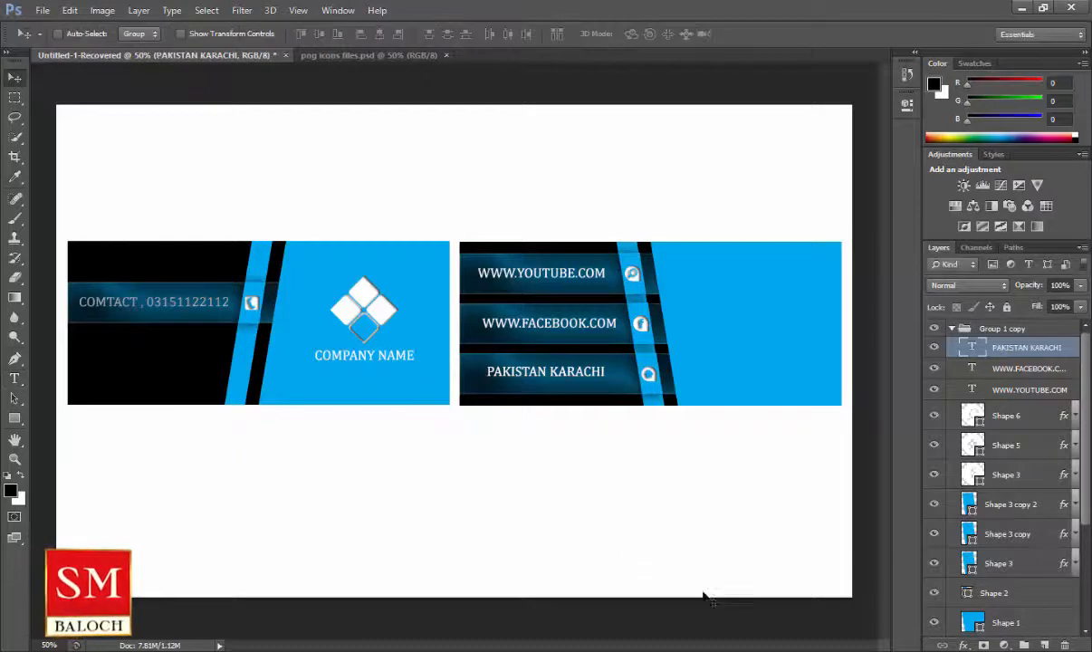
pyautogui.keyDown('shift'); pyautogui.click(1051, 388); pyautogui.keyUp('shift')
pyautogui.click(1030, 400)
pyautogui.click(964, 644)
pyautogui.click(942, 483)
pyautogui.moveTo(337, 123); pyautogui.dragTo(301, 123)
pyautogui.press('Return')
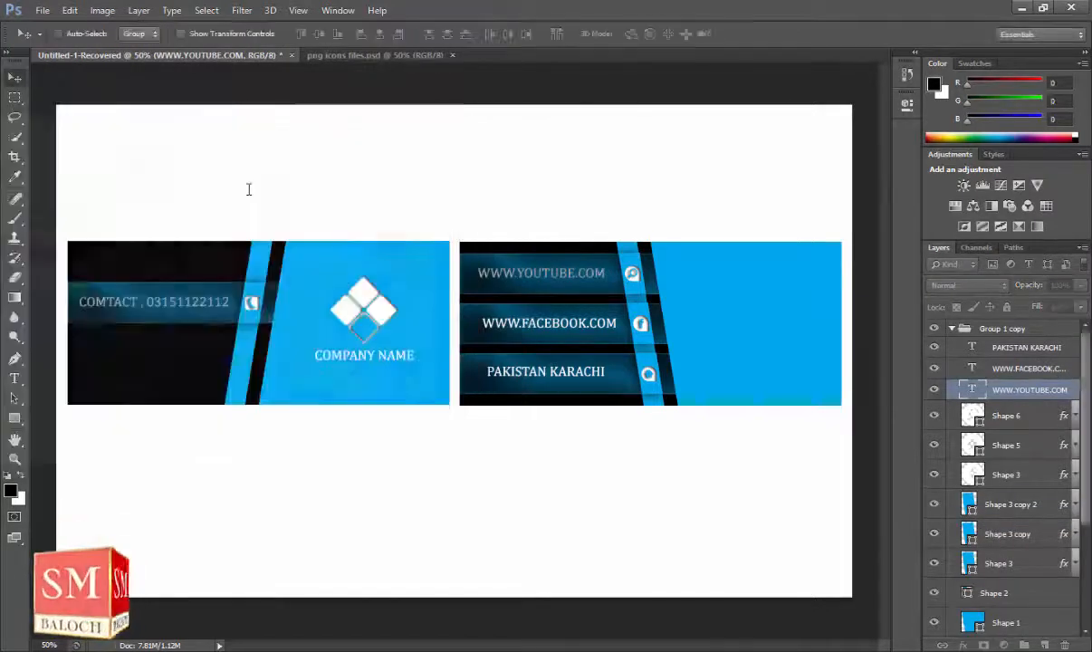
pyautogui.click(1076, 390)
pyautogui.click(1068, 371)
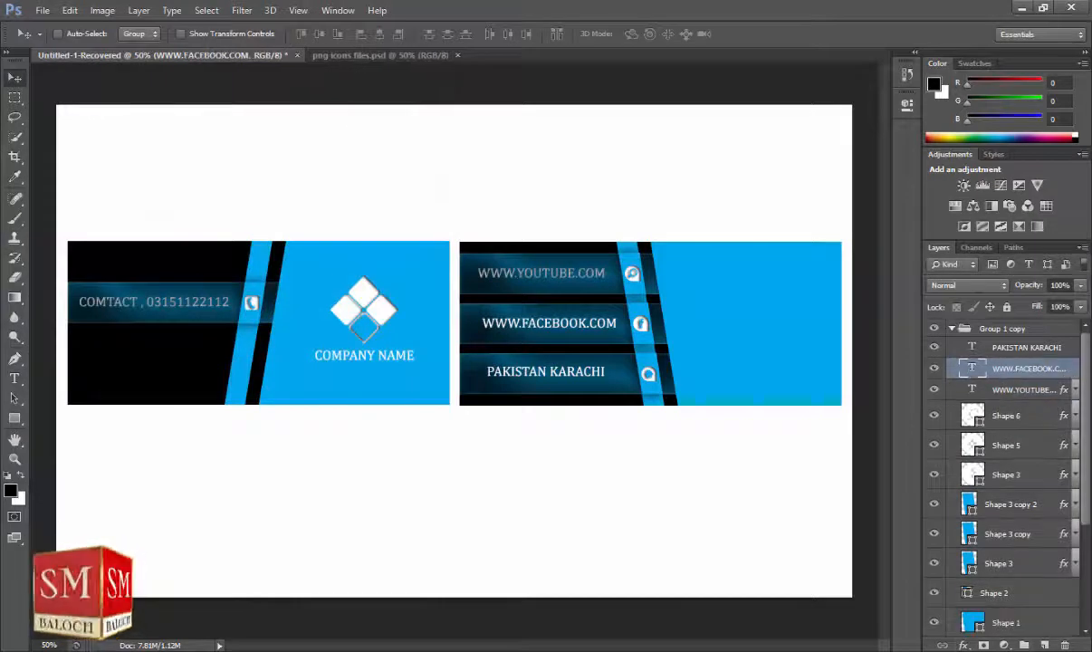
pyautogui.click(964, 645)
pyautogui.click(998, 512)
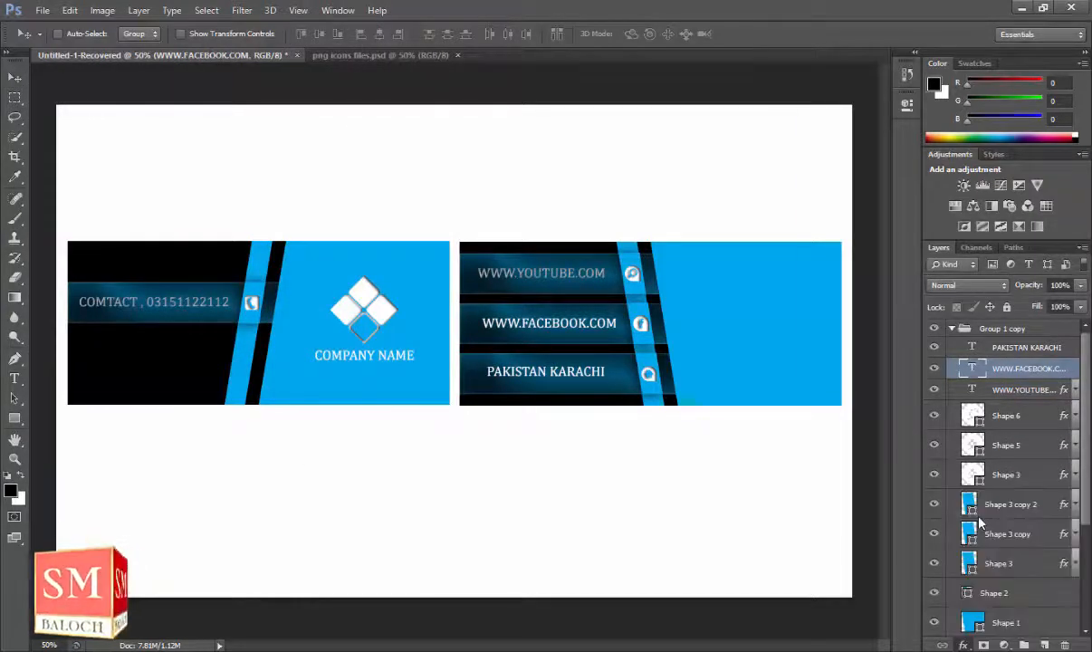
pyautogui.moveTo(634, 109); pyautogui.dragTo(305, 157)
pyautogui.write('50')
pyautogui.press('Return')
pyautogui.click(1074, 368)
# Add an inner shadow to the PAKISTAN KARACHI text line.
pyautogui.click(1025, 348)
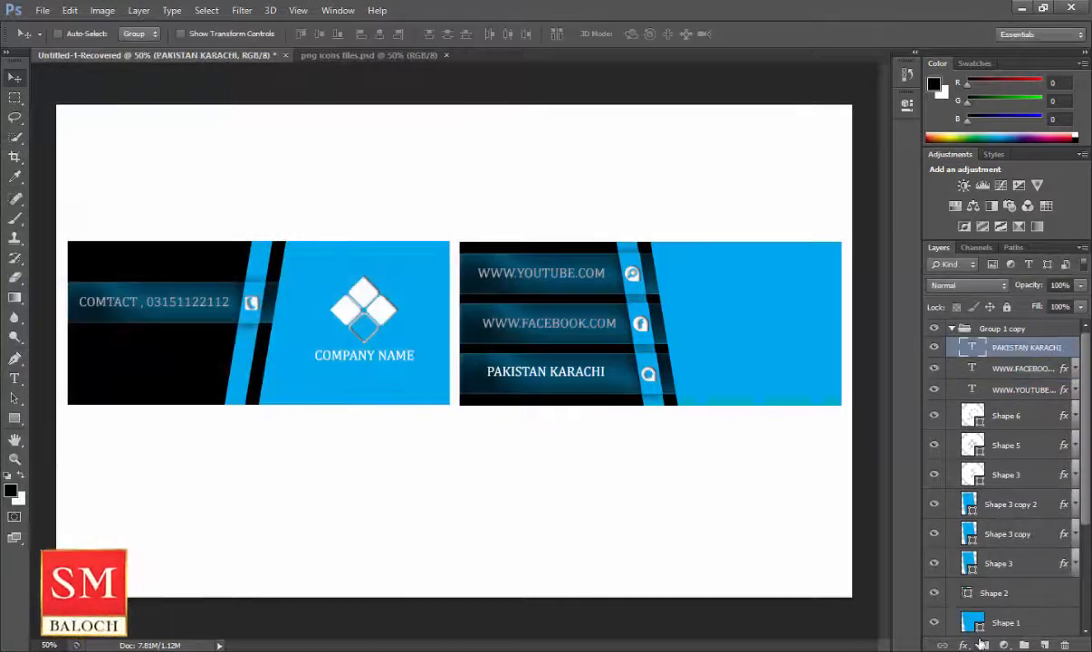
pyautogui.click(964, 645)
pyautogui.click(979, 523)
pyautogui.moveTo(625, 107); pyautogui.dragTo(317, 161)
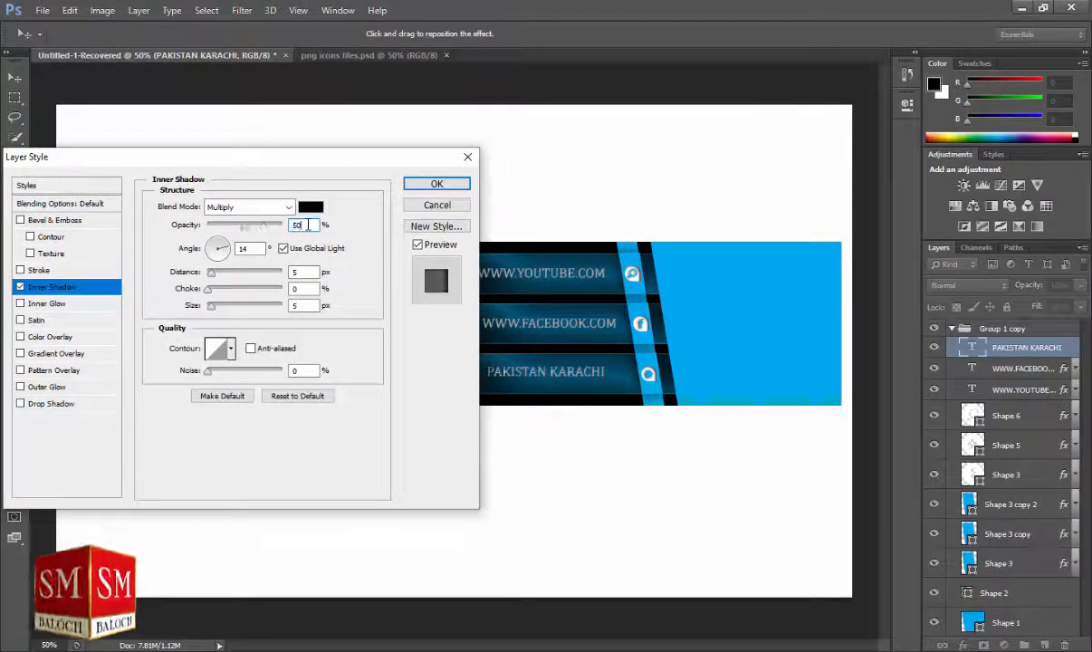
pyautogui.press('Return')
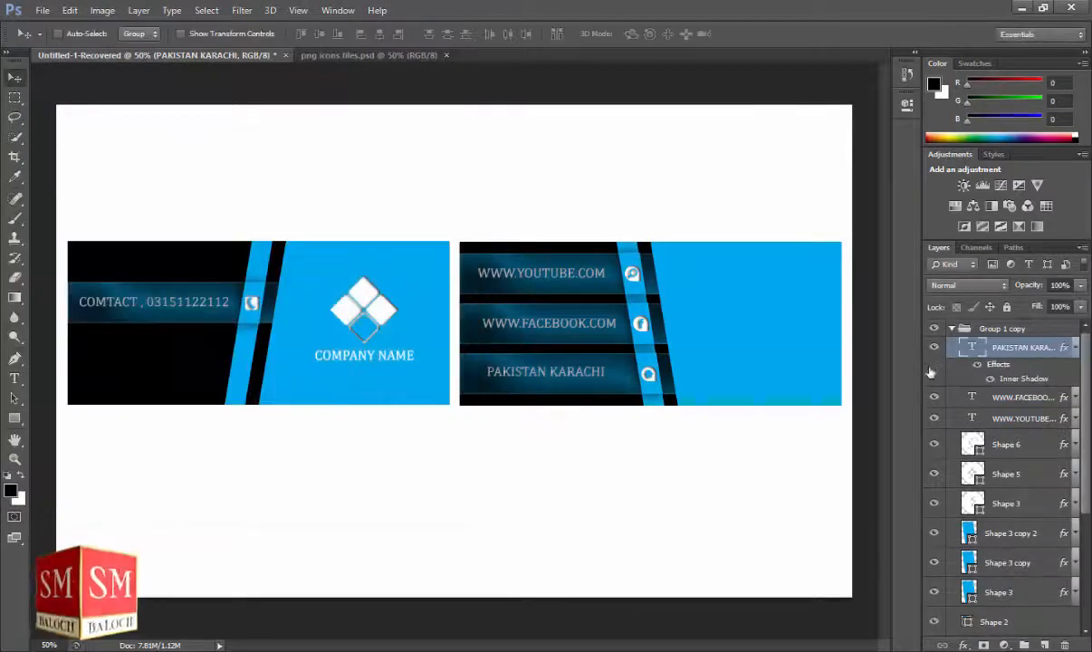
pyautogui.click(1075, 349)
pyautogui.click(952, 329)
pyautogui.click(951, 330)
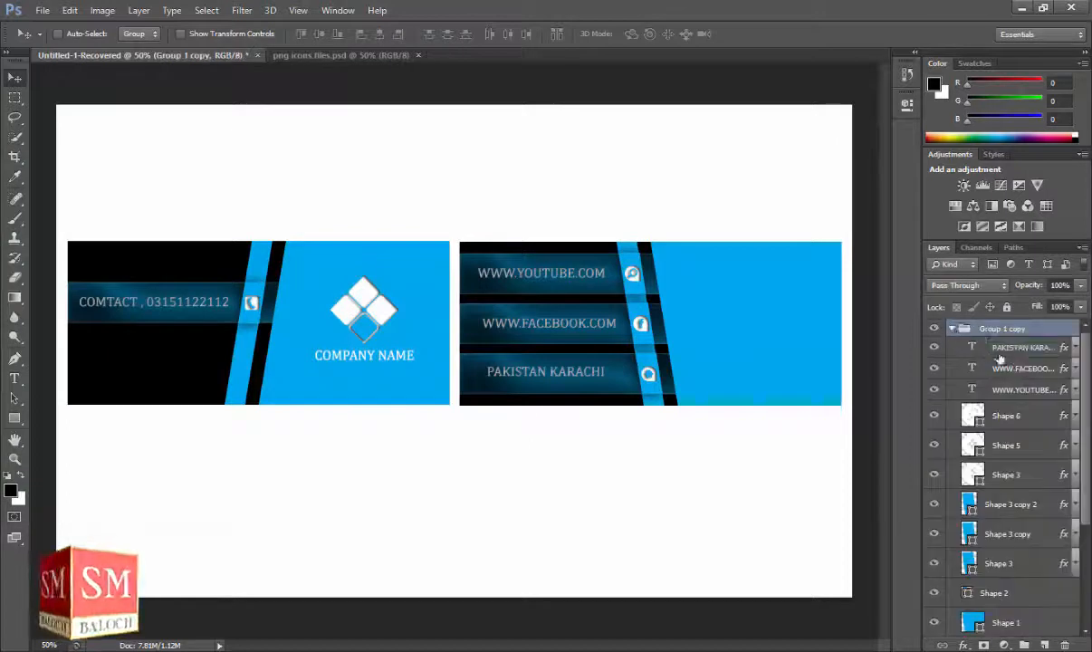
pyautogui.click(1025, 350)
# Draw a globe with the Custom Shape Tool beside the YouTube row.
pyautogui.rightClick(14, 417)
pyautogui.click(91, 485)
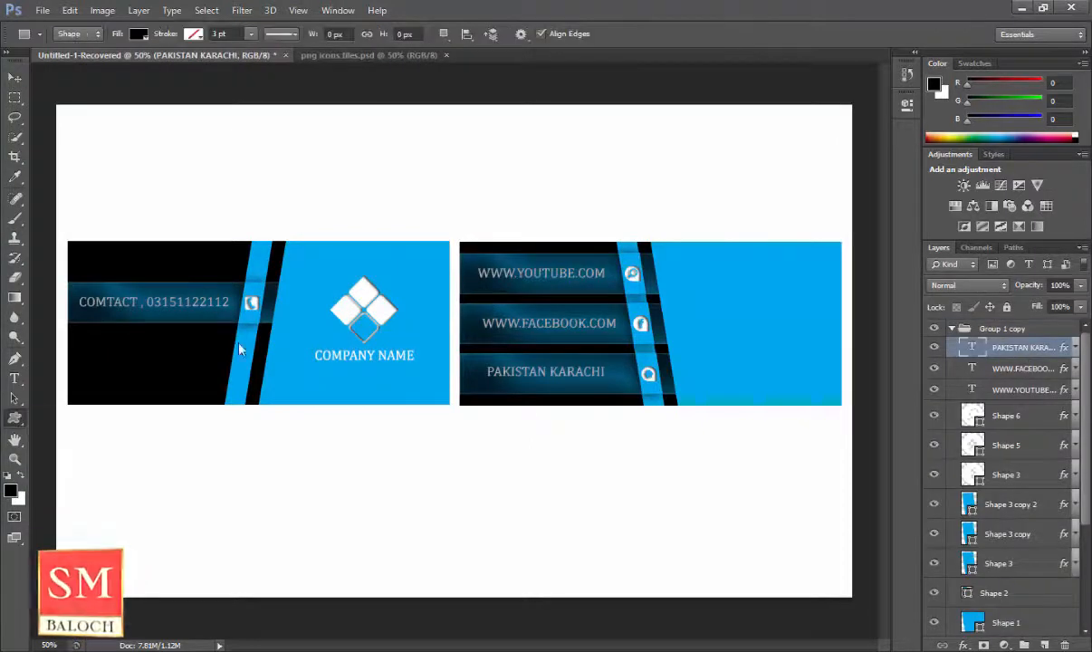
pyautogui.moveTo(674, 269)
pyautogui.mouseDown()
pyautogui.moveTo(725, 271)
pyautogui.moveTo(701, 300)
pyautogui.mouseUp()
# Resize the globe in the options bar, first to 30×30 px, then enlarging it to about 50 px.
pyautogui.click(323, 35)
pyautogui.write('3')
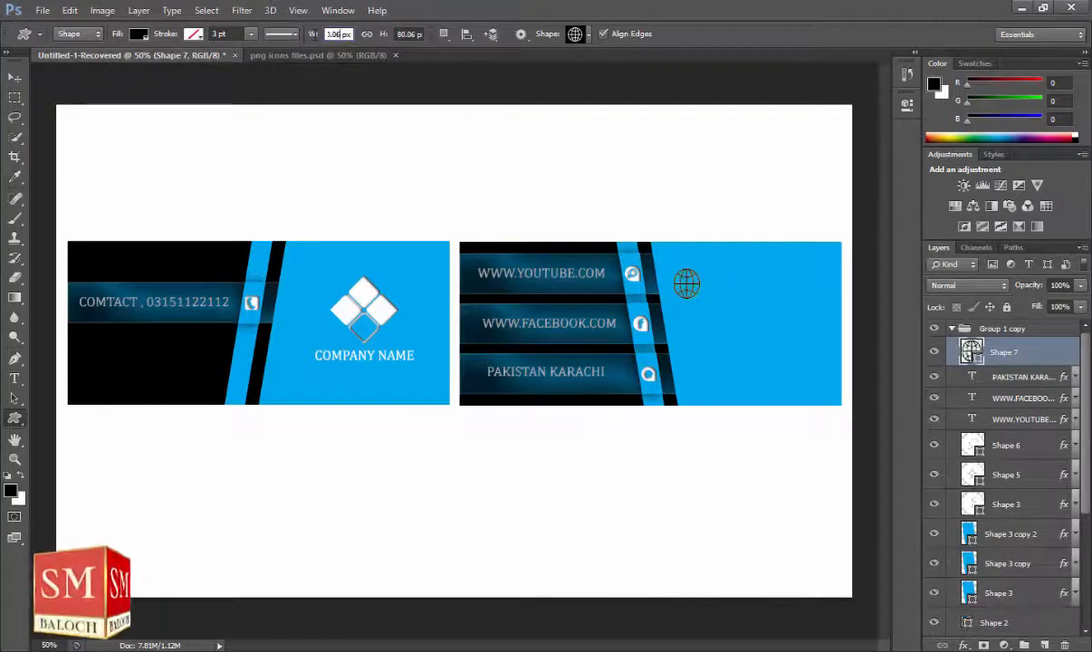
pyautogui.press('Return')
pyautogui.click(412, 35)
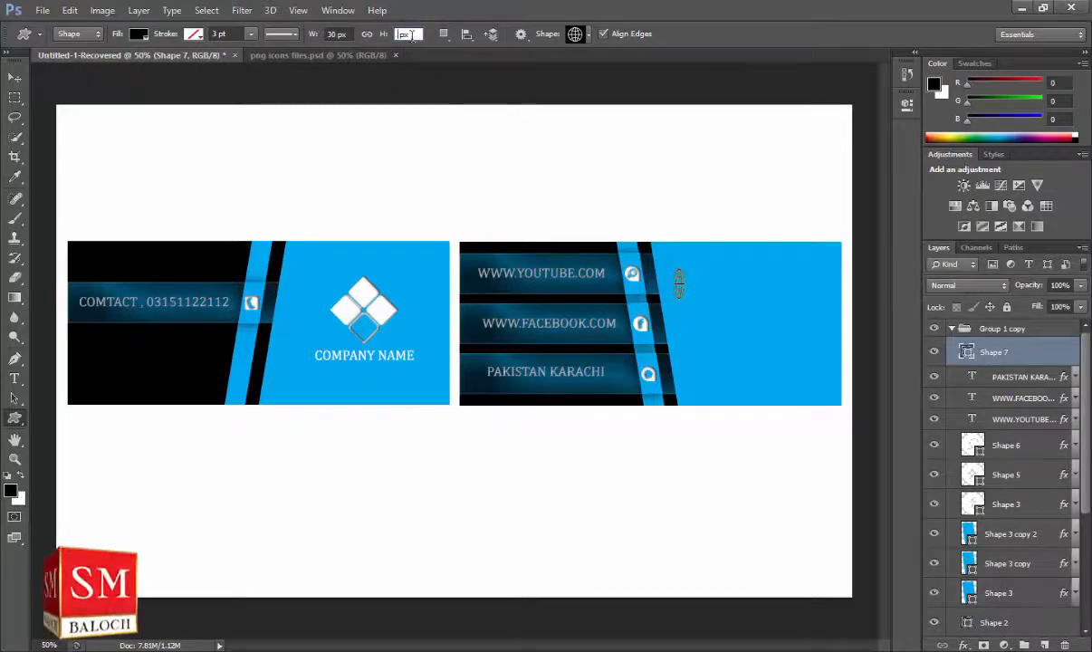
pyautogui.write('30')
pyautogui.press('Return')
pyautogui.click(337, 35)
pyautogui.press('Return')
pyautogui.moveTo(410, 34); pyautogui.dragTo(401, 35)
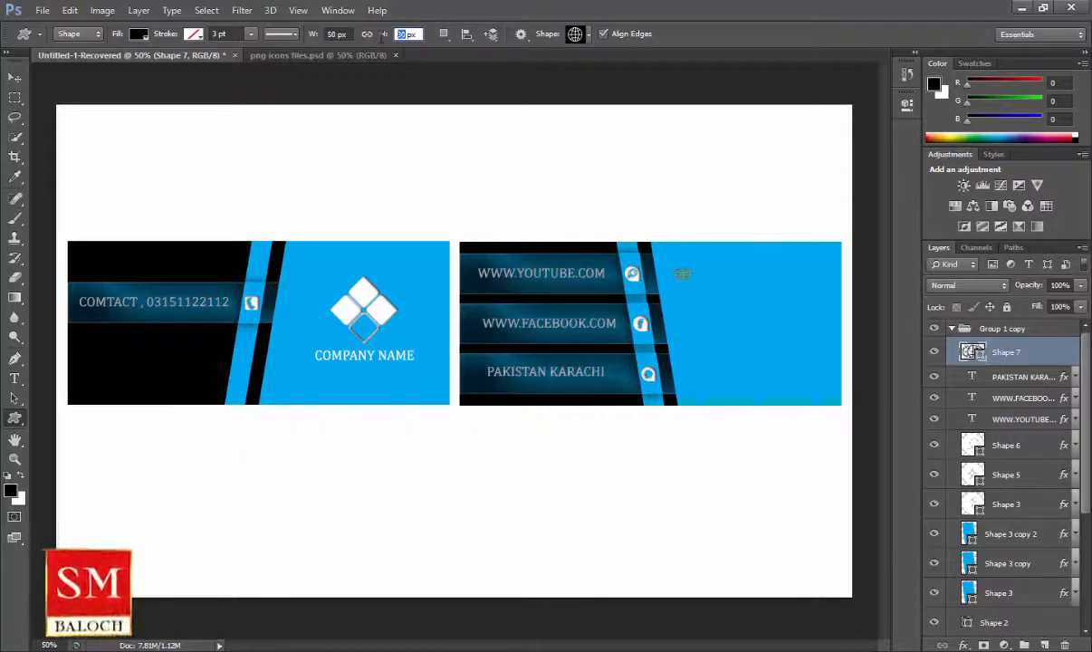
pyautogui.press('Return')
# Position the globe by the YouTube row, zoom in, and duplicate it beside the Facebook and Karachi rows.
pyautogui.click(14, 79)
pyautogui.moveTo(675, 287); pyautogui.dragTo(666, 282)
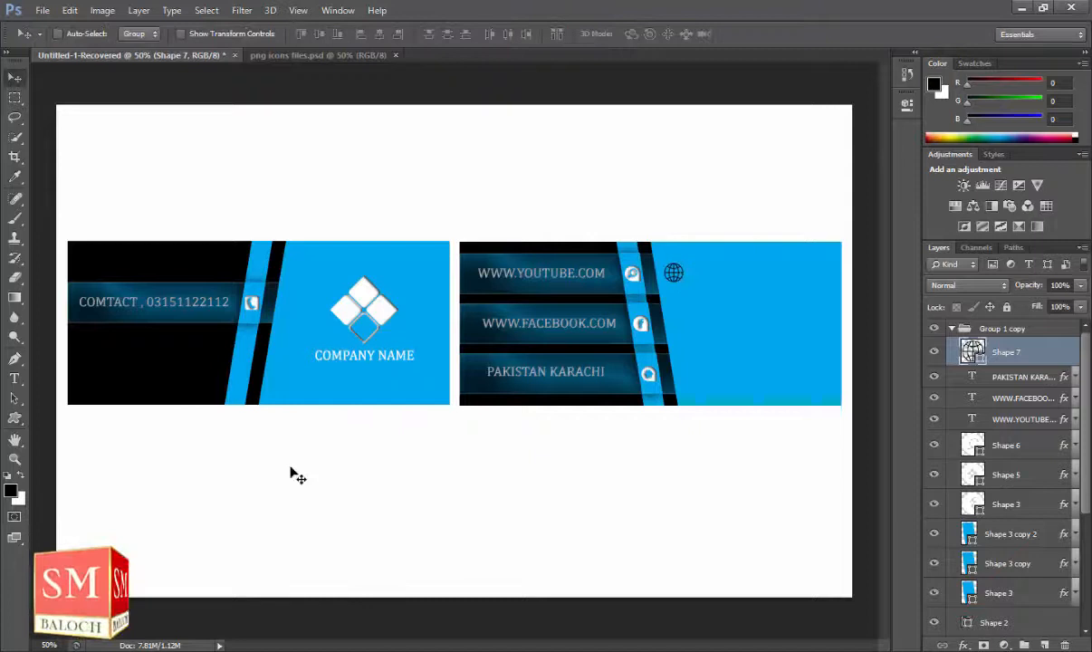
pyautogui.click(14, 457)
pyautogui.click(717, 308)
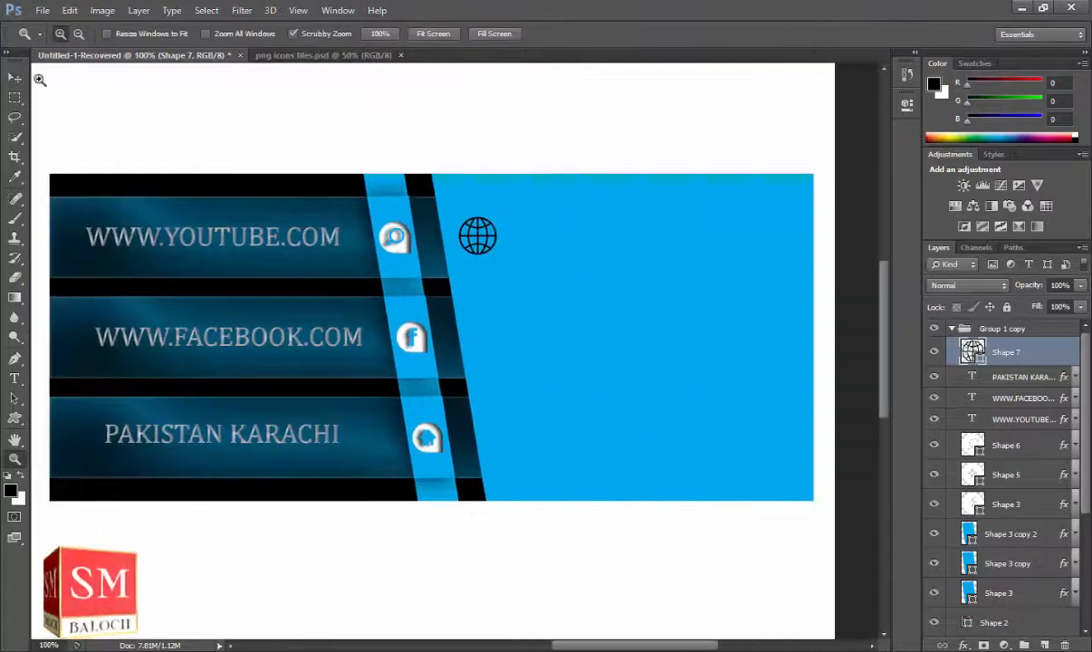
pyautogui.press('v')
pyautogui.hotkey('ctrl', 'j')
pyautogui.moveTo(487, 248); pyautogui.dragTo(519, 443)
pyautogui.hotkey('ctrl', 'j')
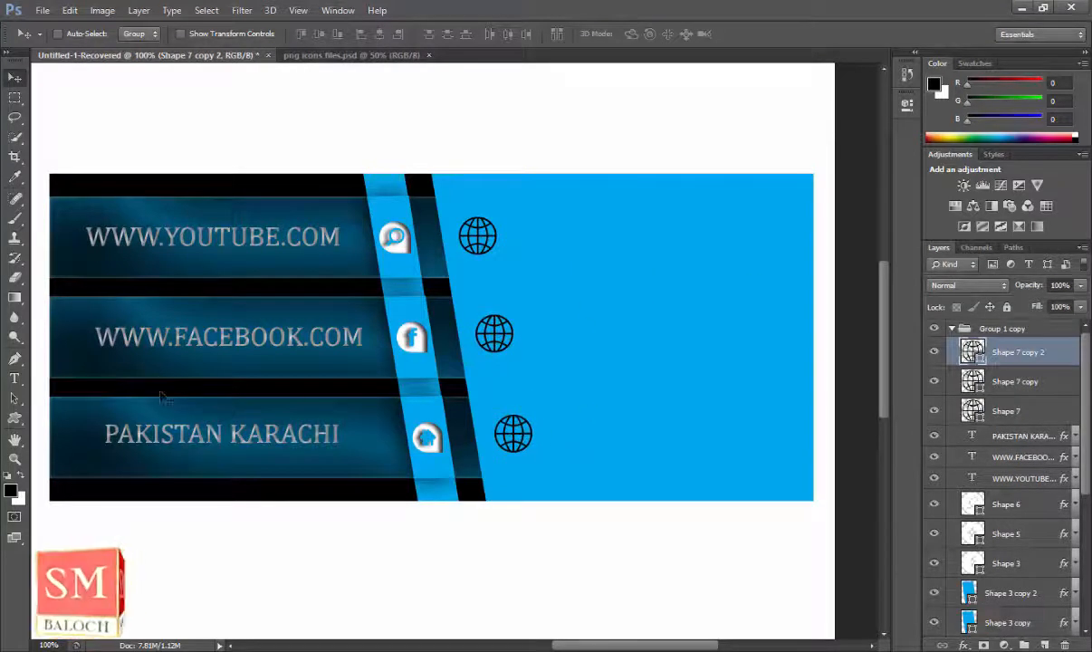
pyautogui.click(15, 378)
pyautogui.click(554, 241)
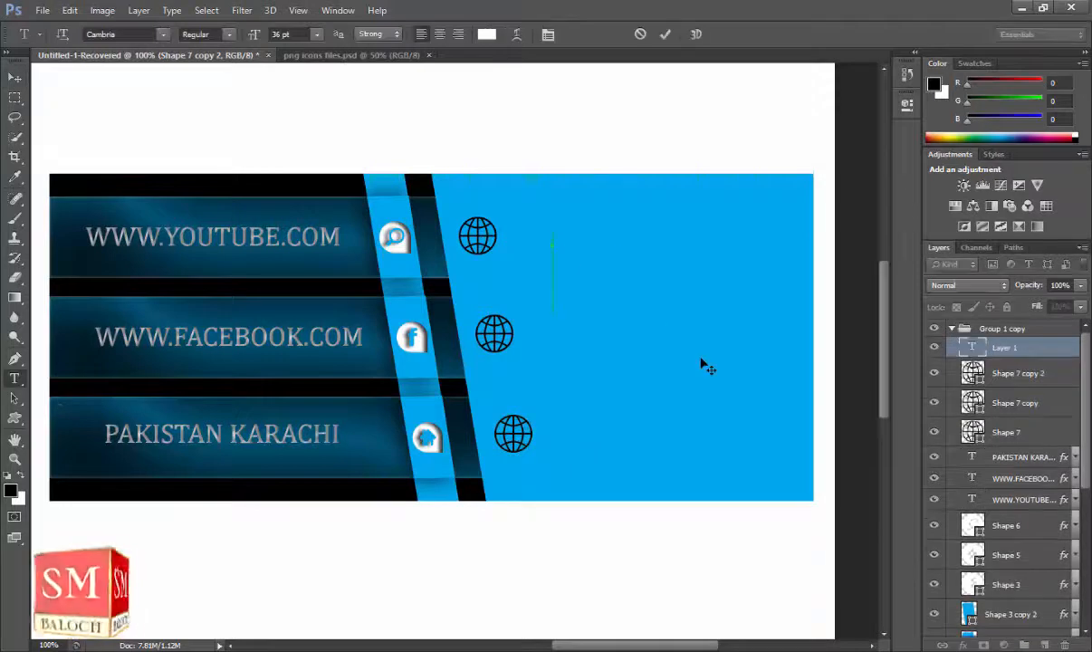
pyautogui.write('WWW.GOOGLE.COM')
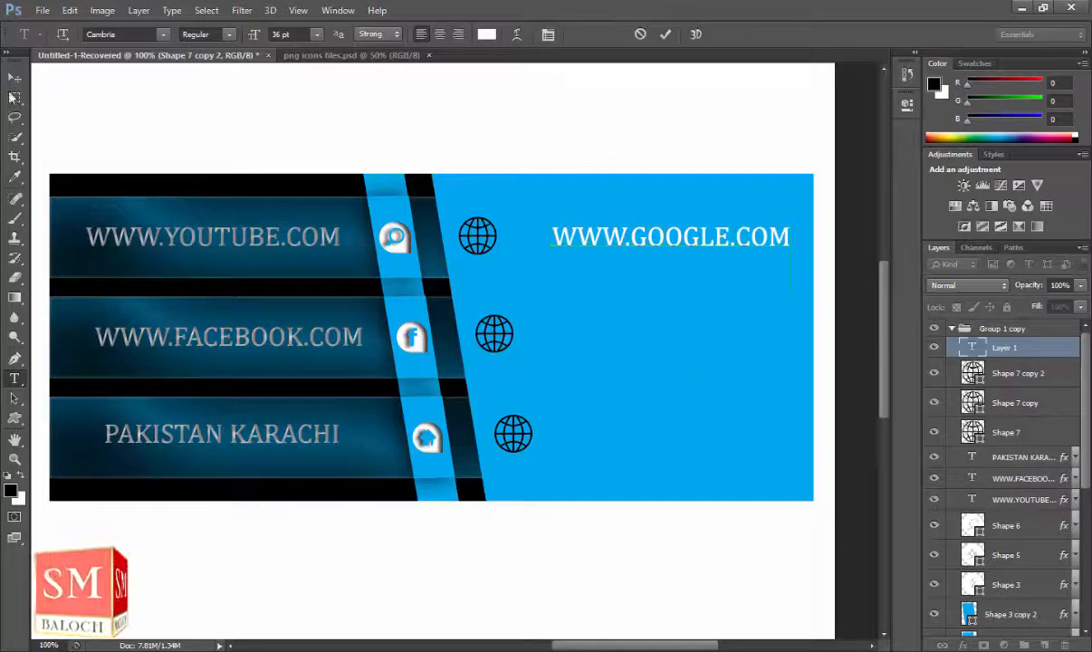
pyautogui.hotkey('ctrl', 'Return')
pyautogui.moveTo(629, 236); pyautogui.dragTo(589, 235)
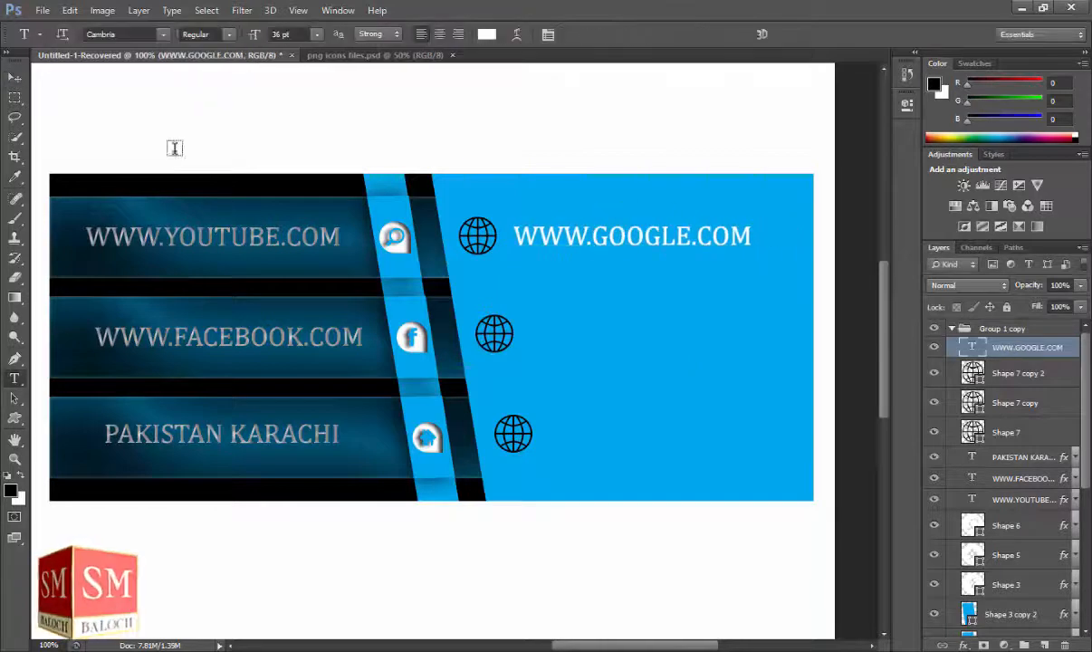
pyautogui.click(582, 331)
pyautogui.write('WWW.FACEBOOK')
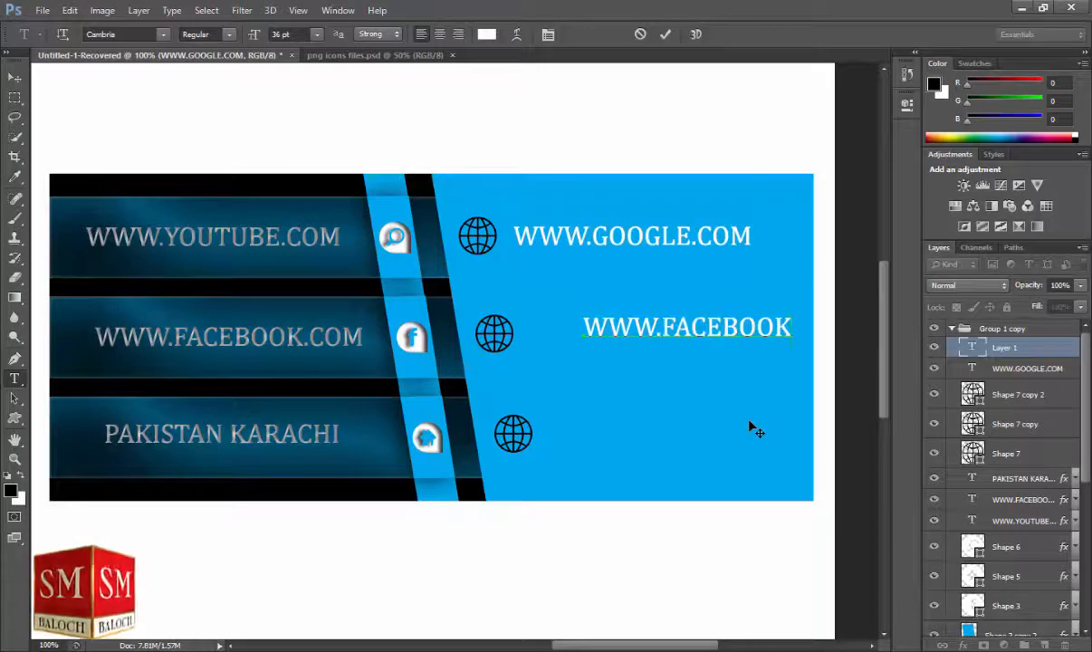
pyautogui.write('.COM')
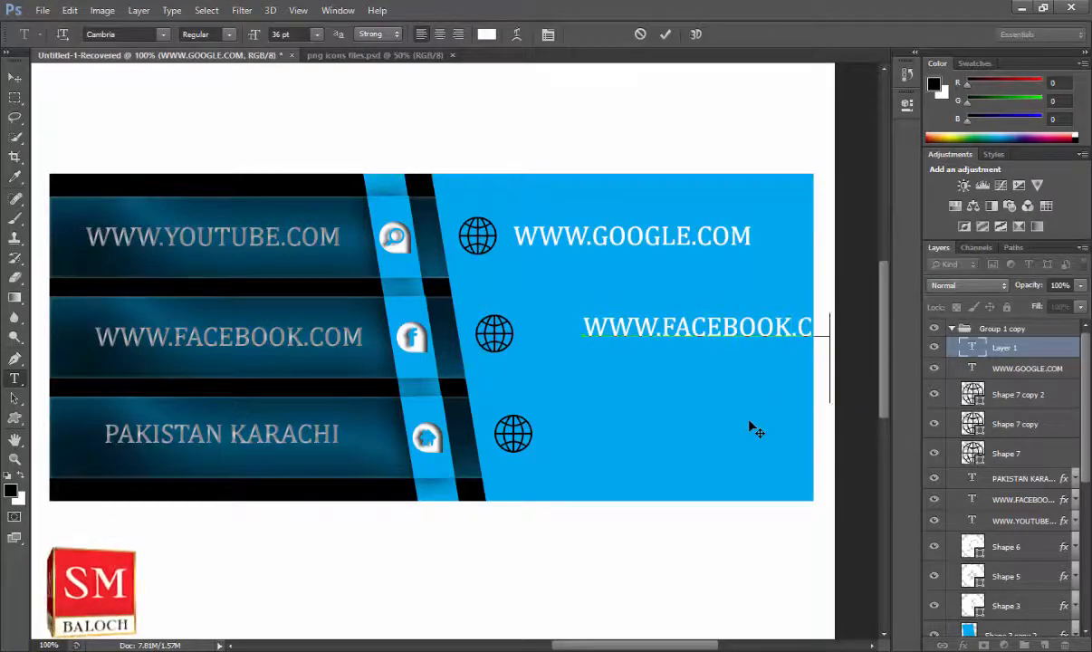
pyautogui.hotkey('ctrl', 'Return')
pyautogui.moveTo(670, 313); pyautogui.dragTo(610, 320)
pyautogui.click(15, 379)
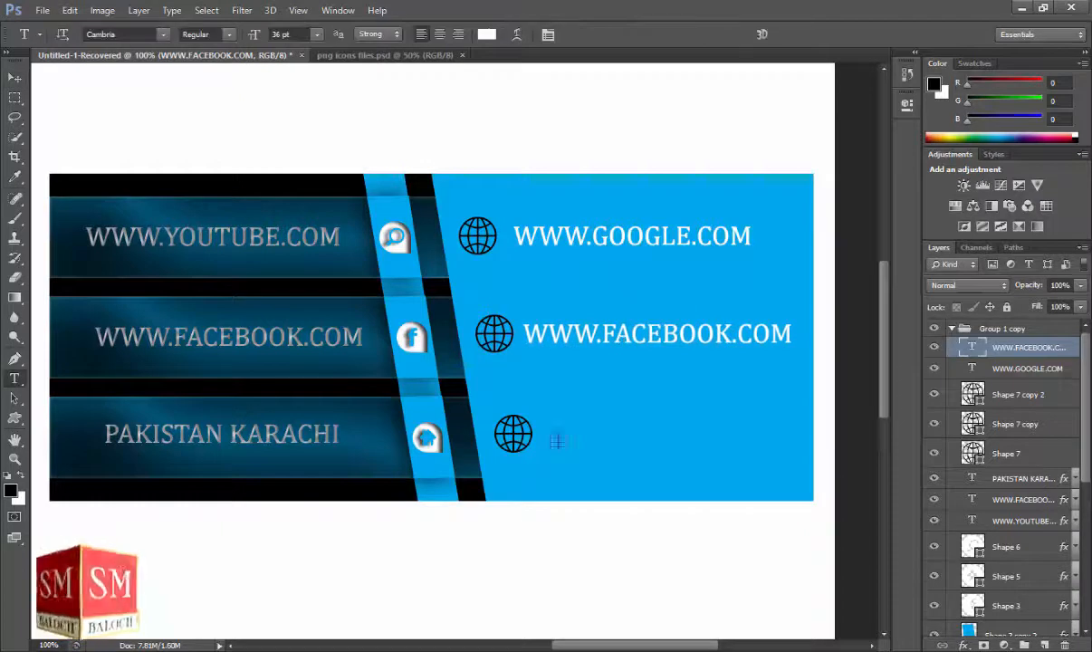
pyautogui.click(559, 439)
pyautogui.write('WWW.YOUTUBE.COM')
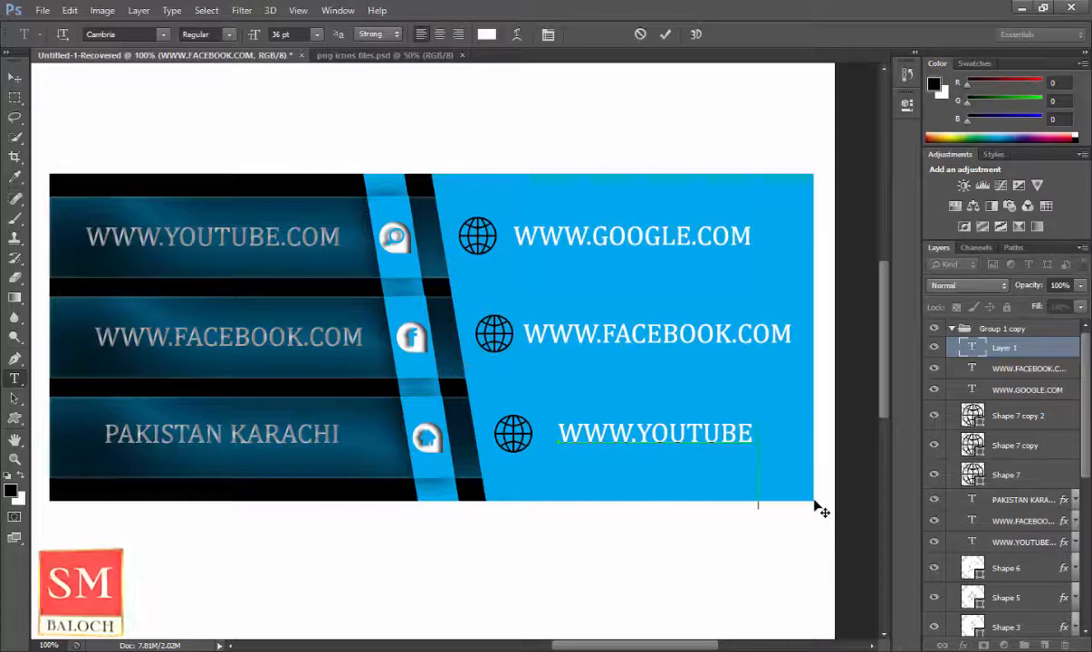
pyautogui.click(11, 78)
pyautogui.moveTo(656, 419); pyautogui.dragTo(637, 419)
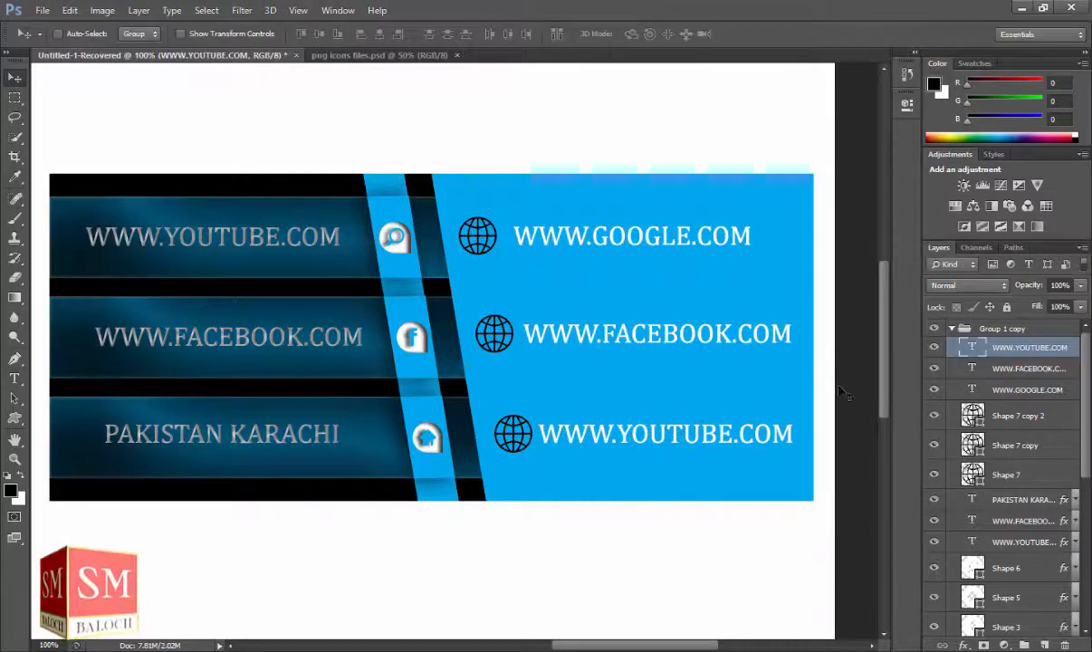
# Format the three web addresses in Candara, sizing them 30 pt then 24 pt.
pyautogui.keyDown('ctrl'); pyautogui.click(1015, 367); pyautogui.keyUp('ctrl')
pyautogui.keyDown('ctrl'); pyautogui.click(1024, 392); pyautogui.keyUp('ctrl')
pyautogui.press('t')
pyautogui.click(316, 33)
pyautogui.click(303, 213)
pyautogui.click(230, 34)
pyautogui.click(163, 34)
pyautogui.click(180, 77)
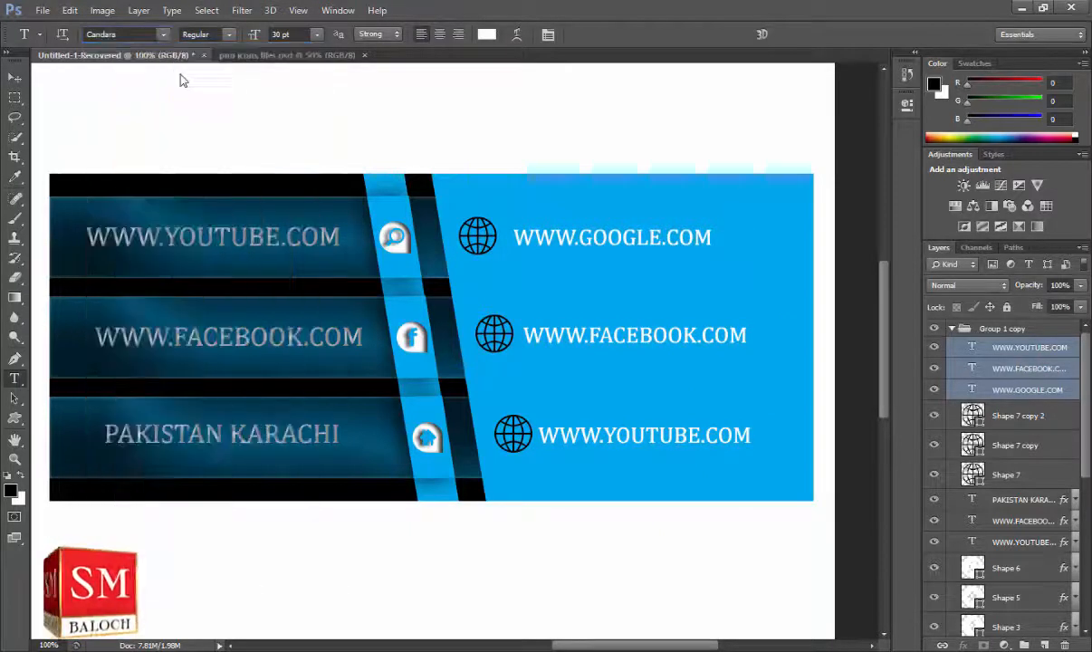
pyautogui.click(316, 34)
pyautogui.click(317, 206)
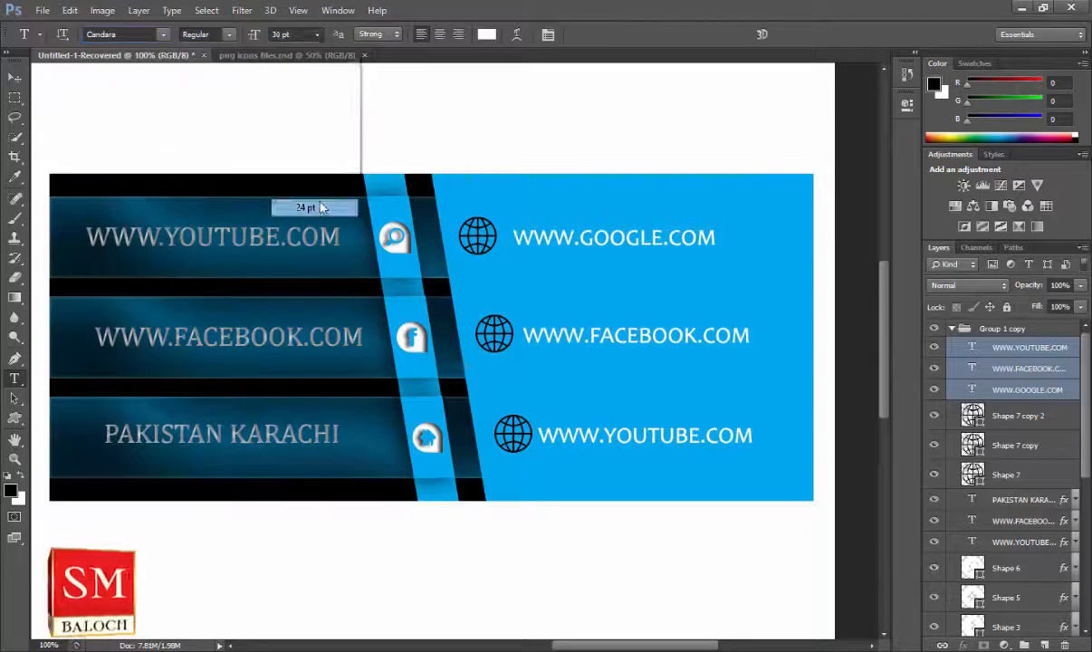
# Nudge the three website text lines slightly to the right.
pyautogui.click(15, 76)
pyautogui.click(1021, 348)
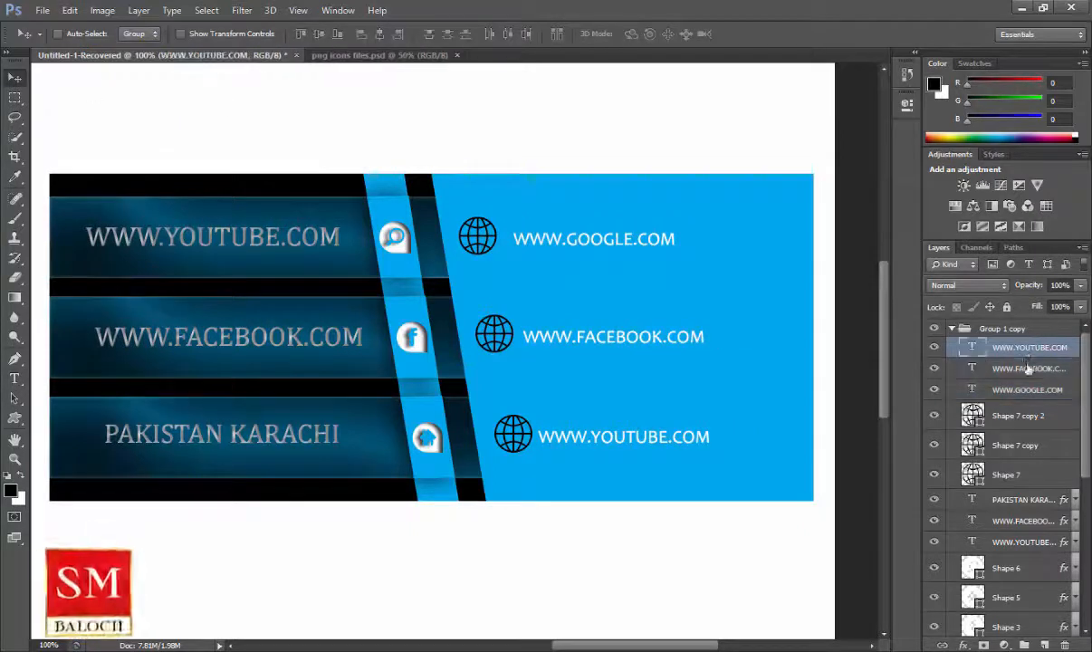
pyautogui.keyDown('shift'); pyautogui.click(1026, 389); pyautogui.keyUp('shift')
pyautogui.moveTo(591, 338); pyautogui.dragTo(598, 334)
# Set the fill of the three globe shape layers to white.
pyautogui.click(1040, 418)
pyautogui.keyDown('shift'); pyautogui.click(1005, 475); pyautogui.keyUp('shift')
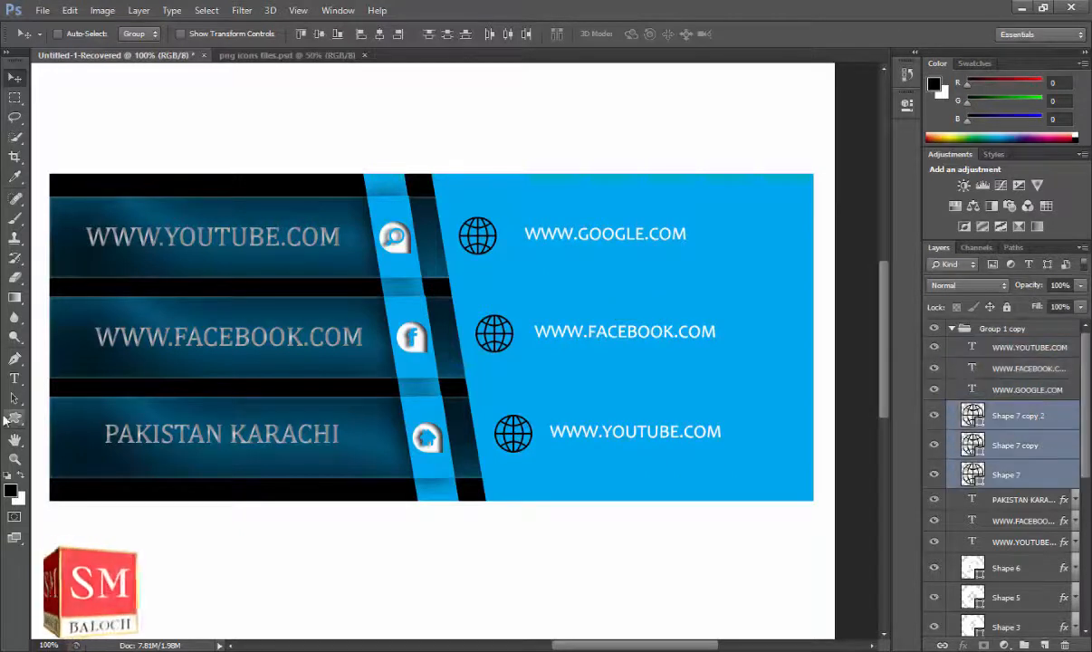
pyautogui.click(14, 418)
pyautogui.click(138, 34)
pyautogui.click(118, 120)
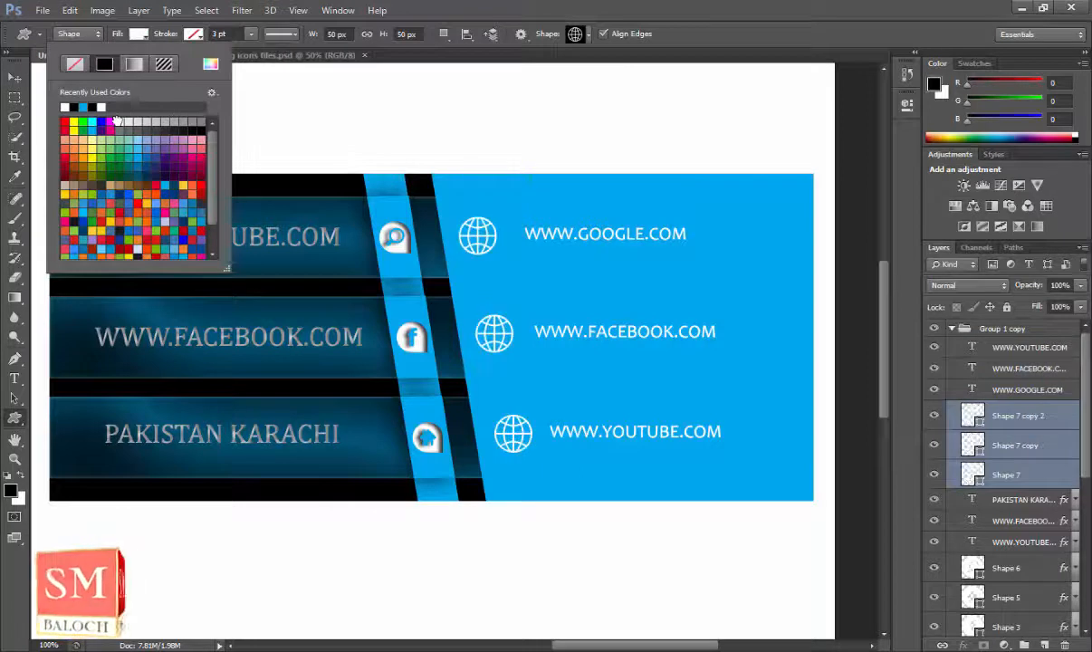
pyautogui.click(15, 78)
# Zoom out to show both cards and select the Group 1 and Group 1 copy groups.
pyautogui.click(14, 459)
pyautogui.click(79, 34)
pyautogui.click(434, 262)
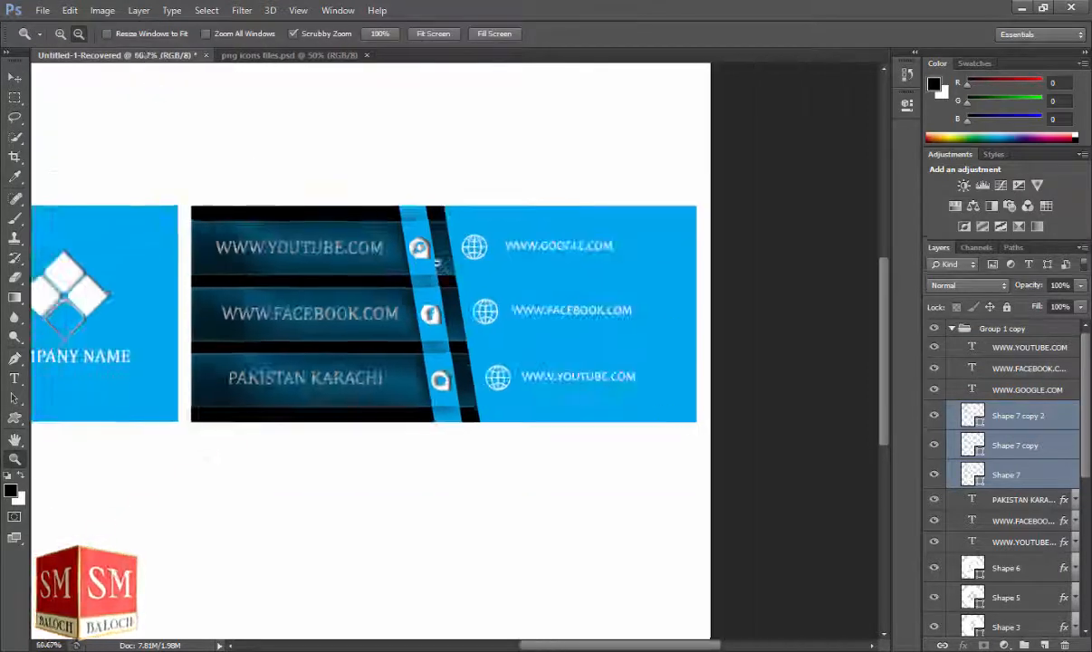
pyautogui.click(435, 263)
pyautogui.click(14, 78)
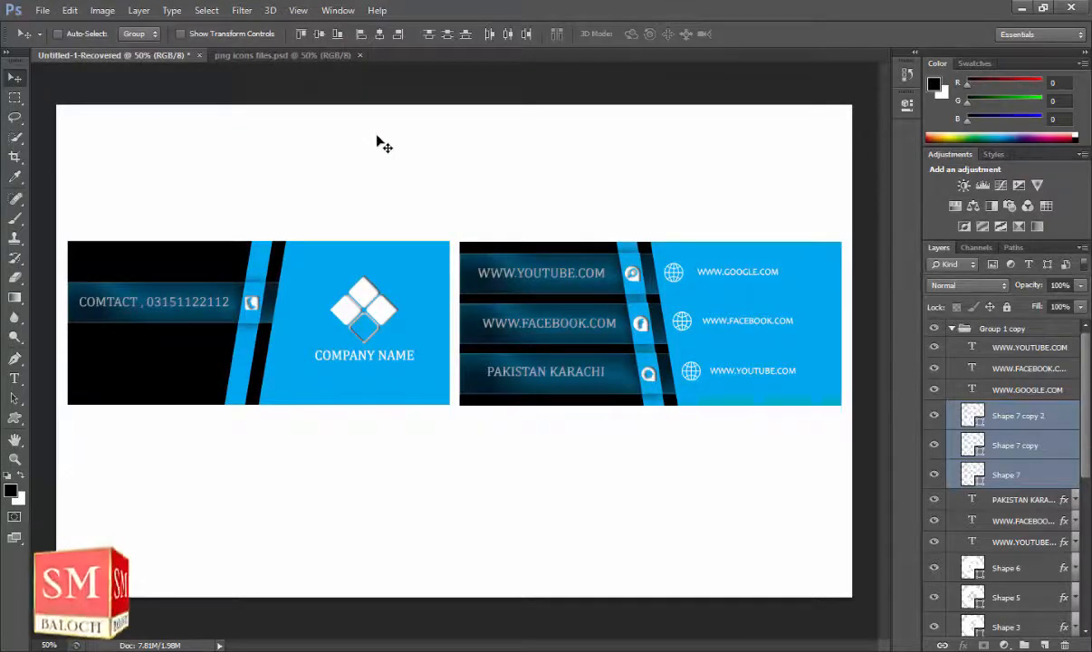
pyautogui.click(951, 329)
pyautogui.keyDown('shift'); pyautogui.click(981, 349); pyautogui.keyUp('shift')
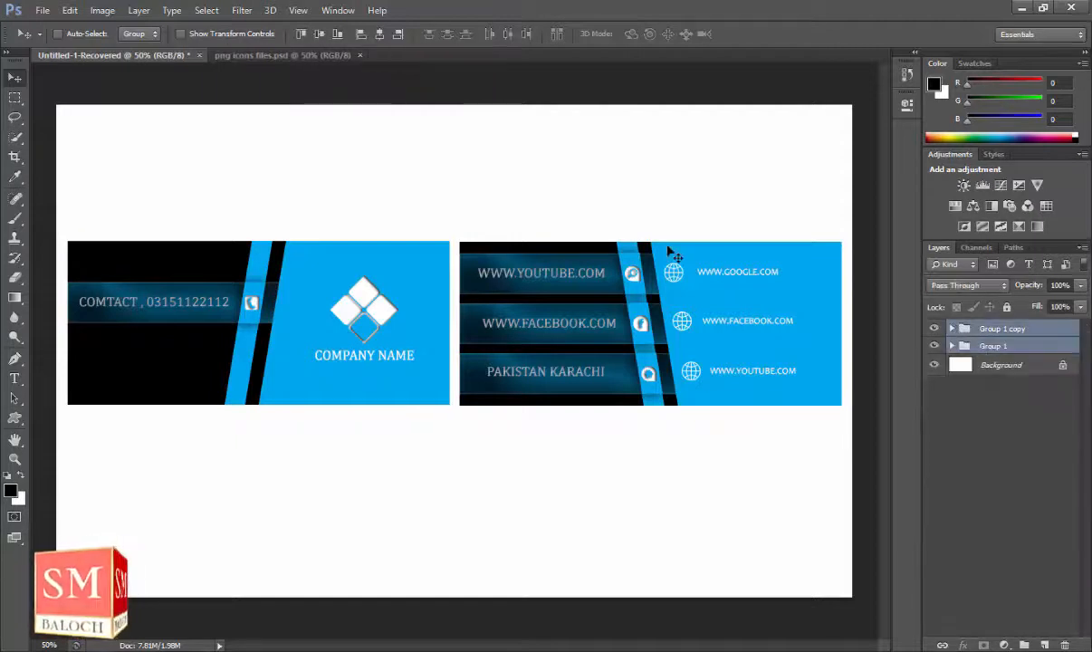
# Duplicate both card groups, flip them vertically, and move them below the originals.
pyautogui.hotkey('ctrl', 'j')
pyautogui.hotkey('ctrl', 't')
pyautogui.rightClick(645, 360)
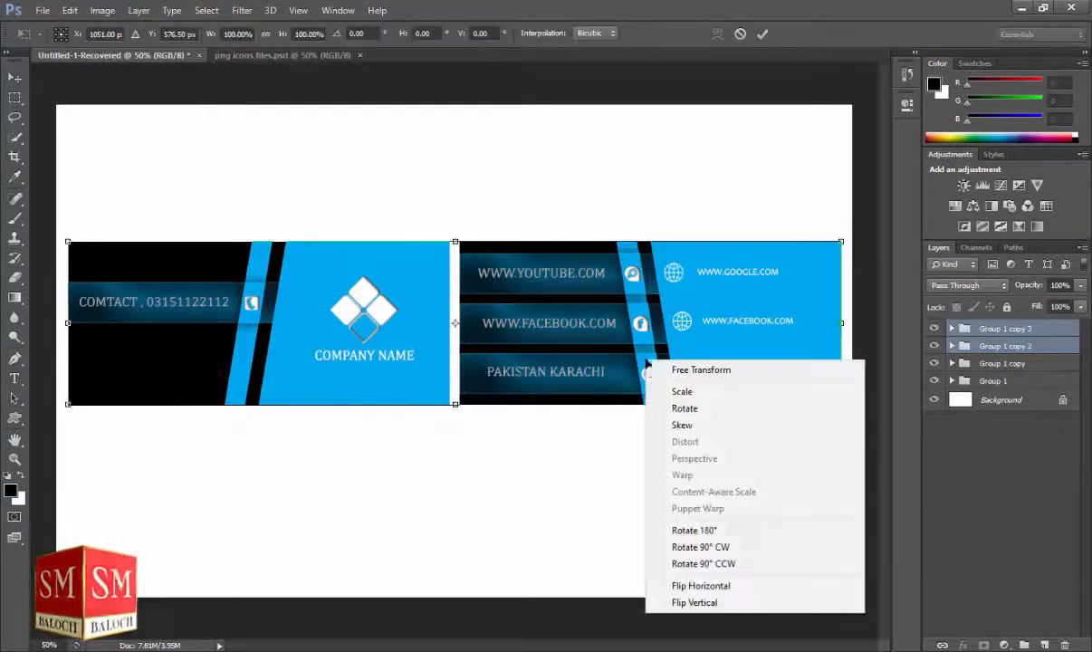
pyautogui.click(681, 602)
pyautogui.moveTo(605, 326); pyautogui.dragTo(607, 530)
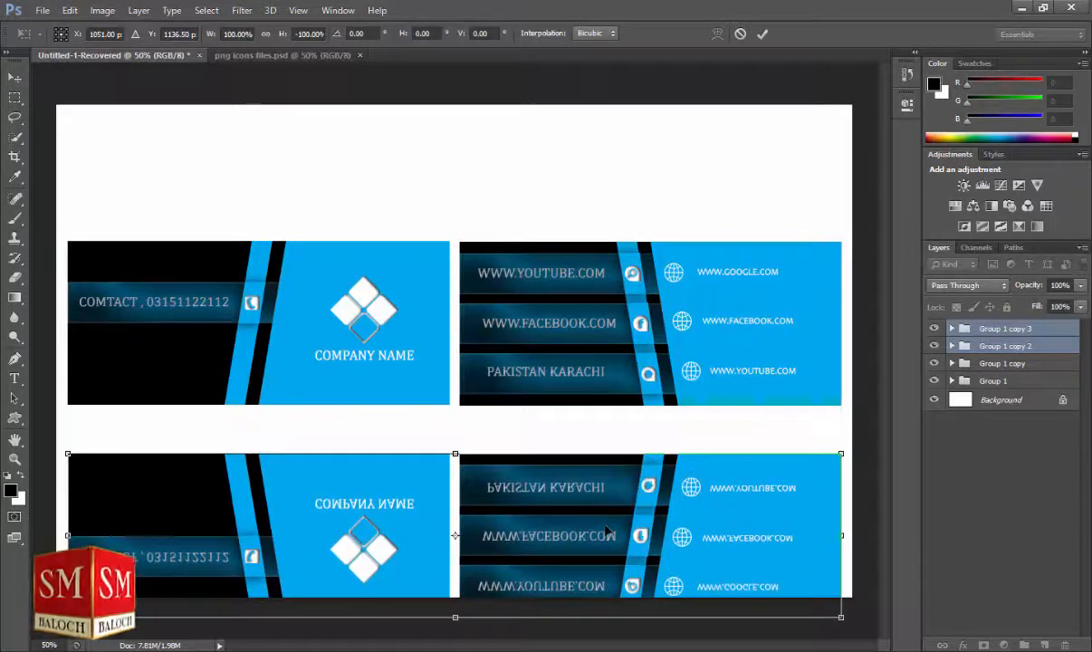
pyautogui.press('Return')
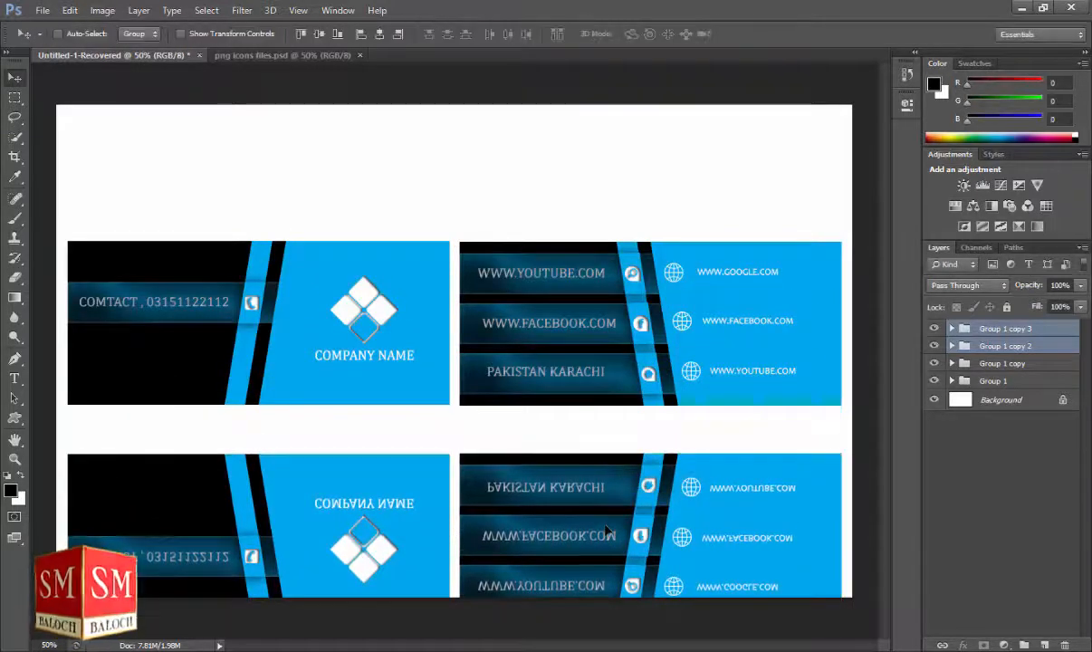
# Unlock the background as Layer 0 and give it a grey Gradient Overlay.
pyautogui.doubleClick(1055, 401)
pyautogui.press('Return')
pyautogui.click(965, 645)
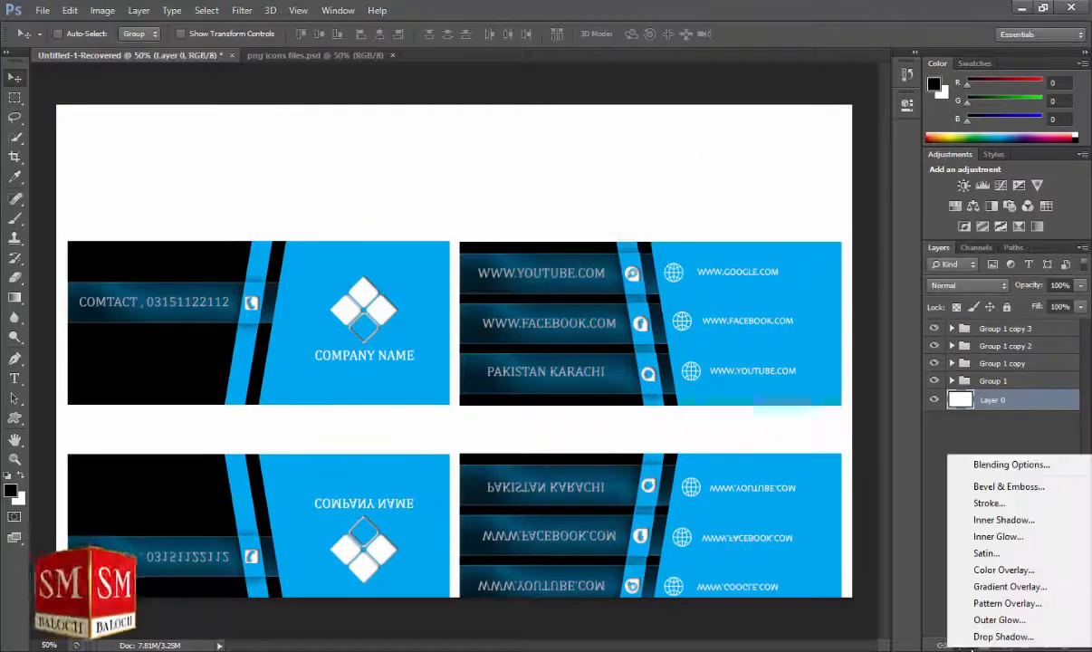
pyautogui.click(1010, 586)
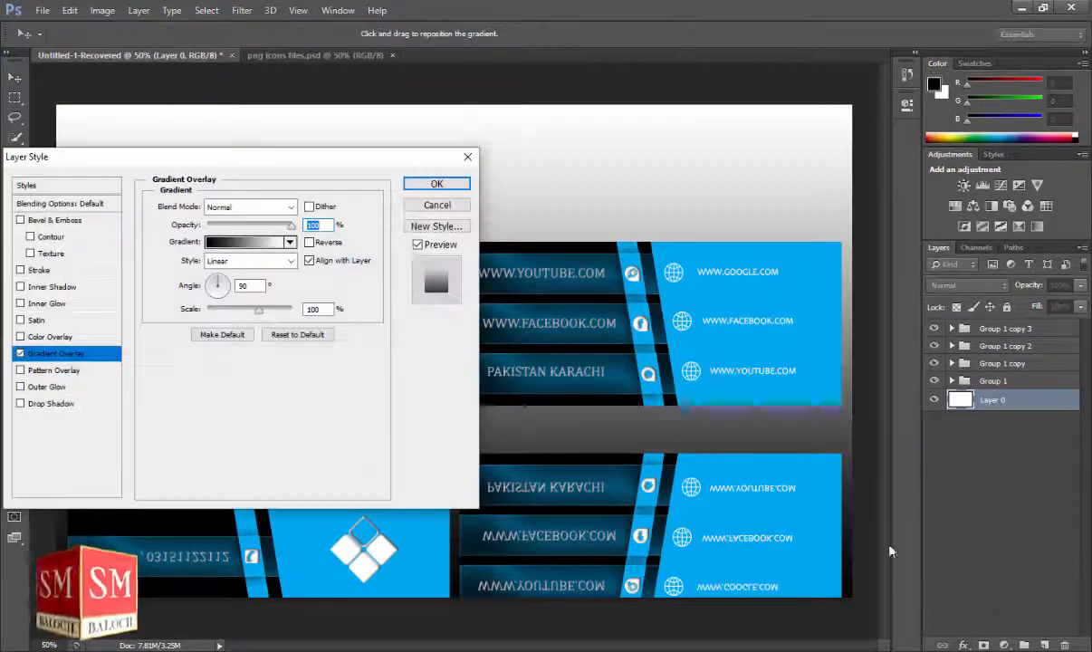
pyautogui.click(419, 185)
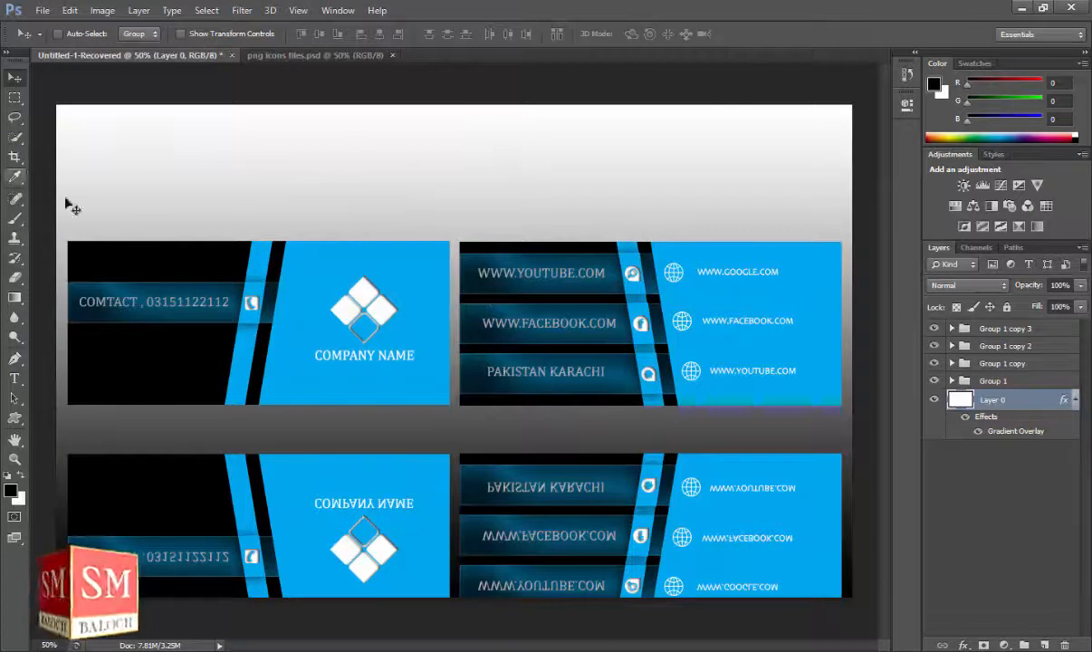
pyautogui.click(1077, 400)
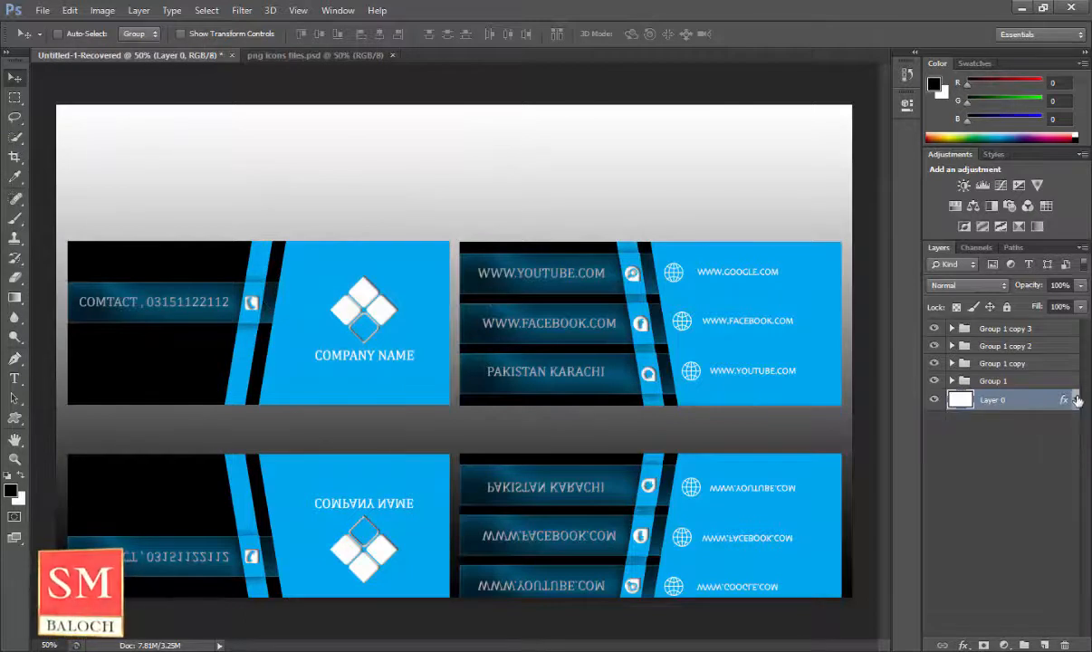
# Set the reflection groups' Opacity and Fill to 70%.
pyautogui.click(1057, 346)
pyautogui.keyDown('shift'); pyautogui.click(1057, 328); pyautogui.keyUp('shift')
pyautogui.click(1058, 285)
pyautogui.write('70')
pyautogui.press('Tab')
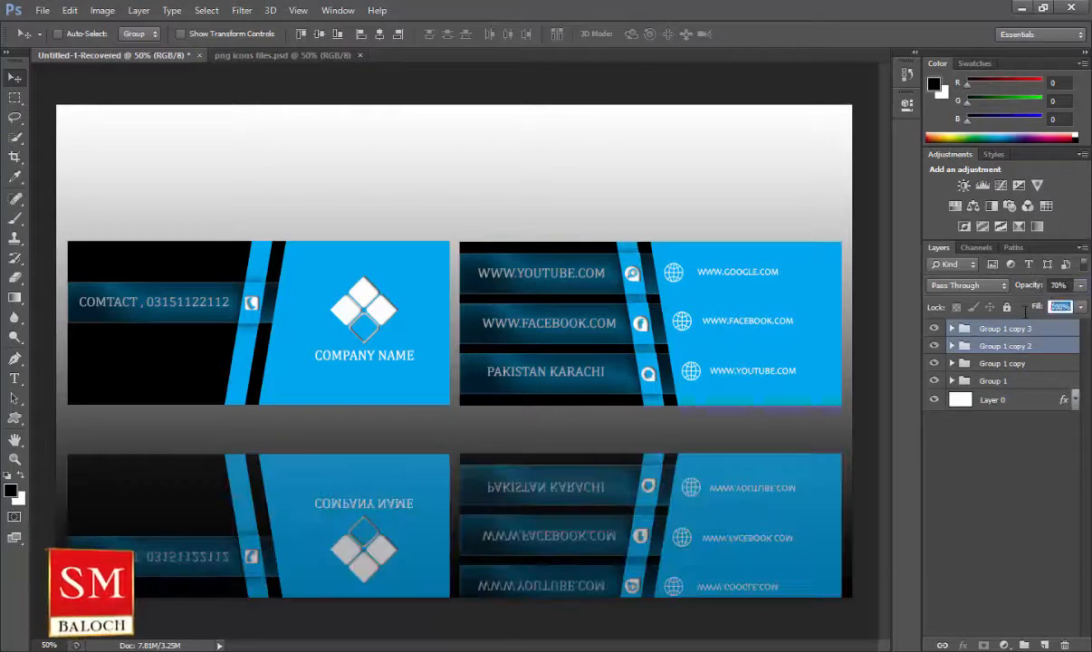
pyautogui.write('70')
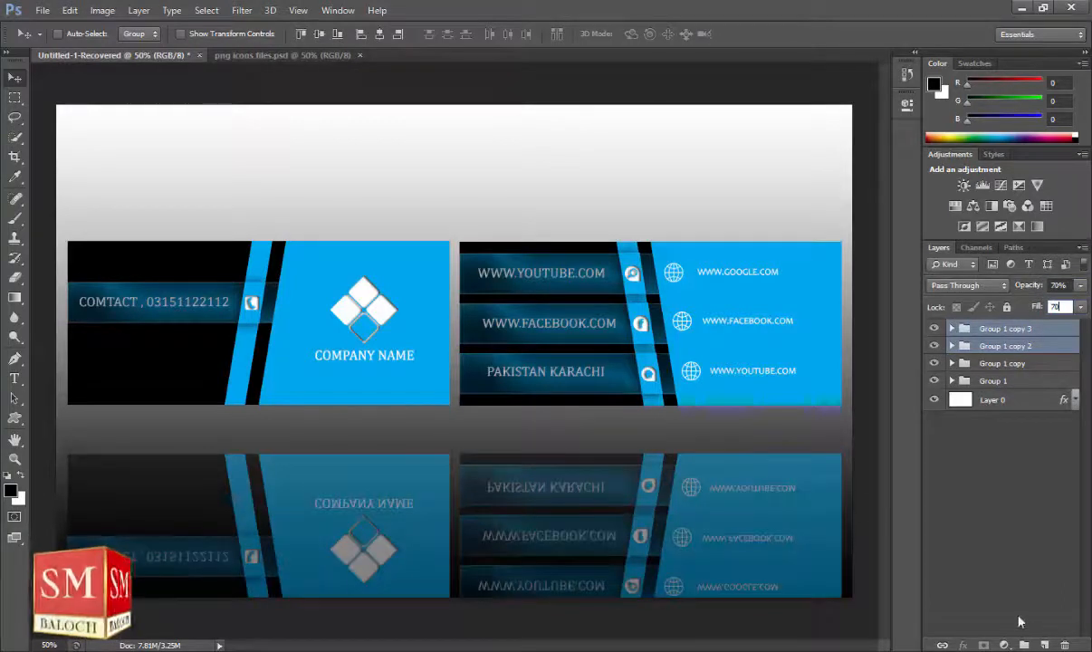
# Add a new layer and marquee-select the area covering the reflection.
pyautogui.click(1044, 644)
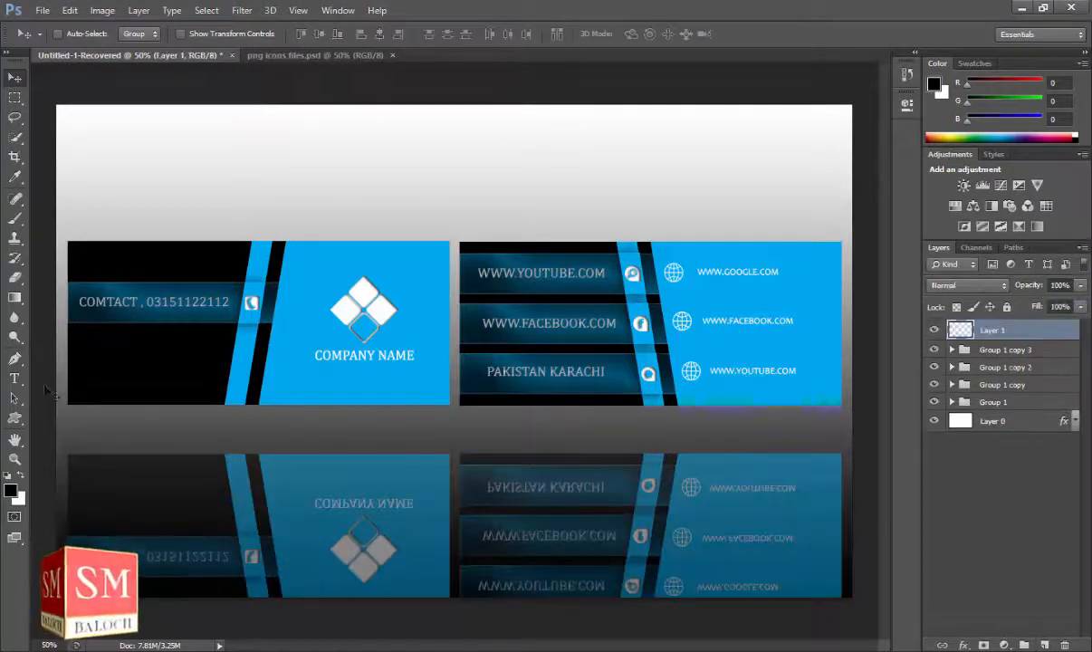
pyautogui.click(14, 98)
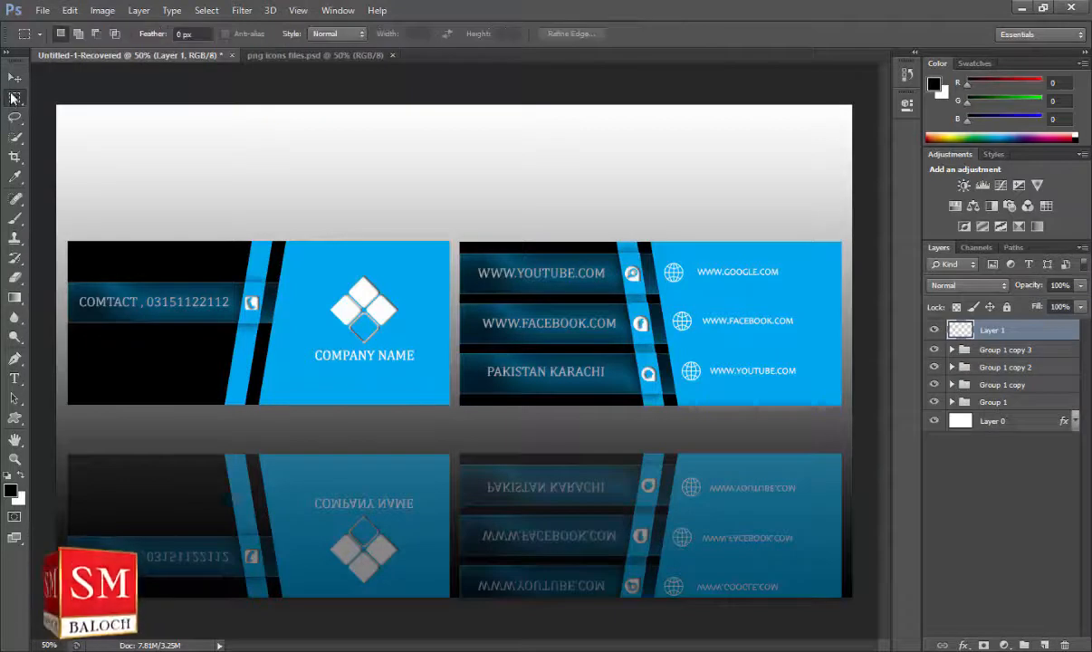
pyautogui.moveTo(57, 418); pyautogui.dragTo(851, 614)
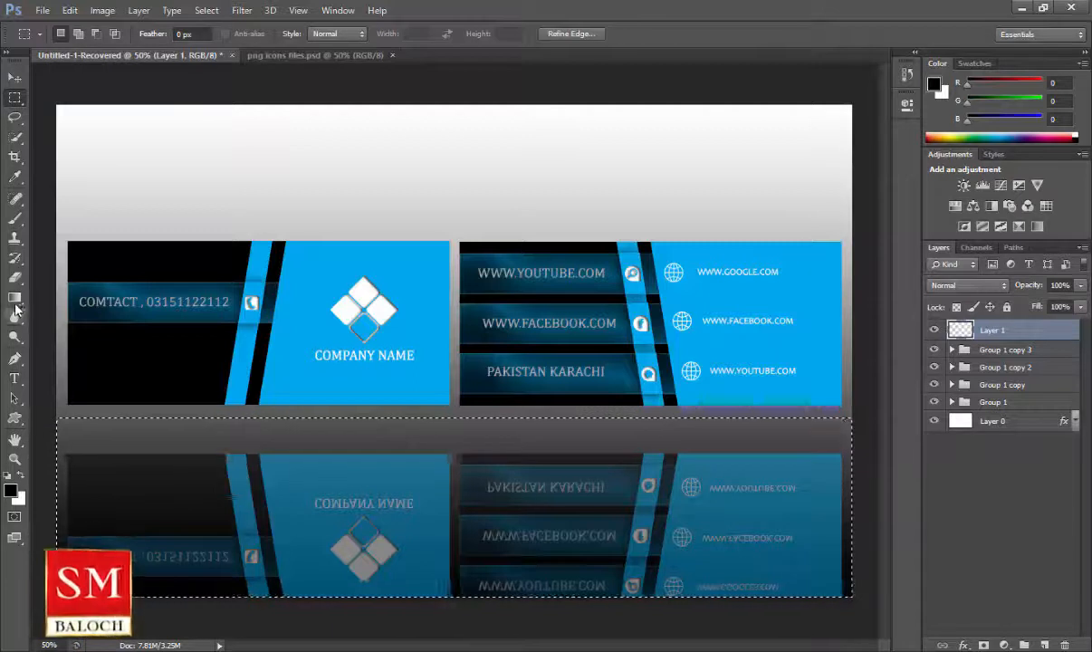
# Fill the selection with a white-to-transparent gradient dragged upward from the bottom, then deselect.
pyautogui.click(15, 297)
pyautogui.click(74, 33)
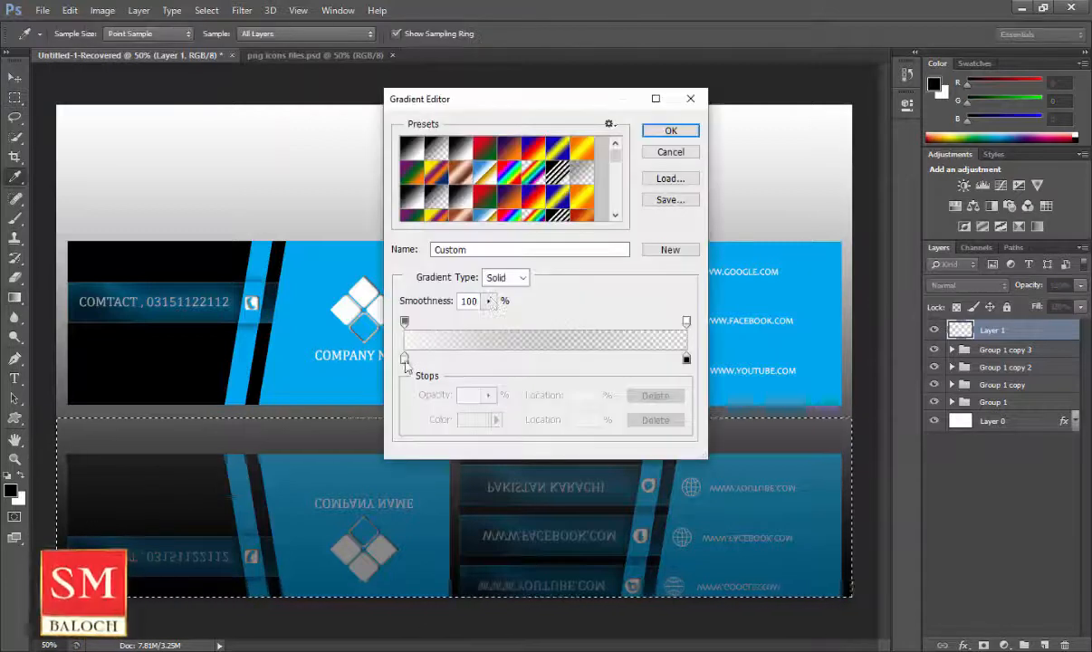
pyautogui.doubleClick(404, 359)
pyautogui.moveTo(627, 165); pyautogui.dragTo(614, 152)
pyautogui.click(954, 148)
pyautogui.click(678, 135)
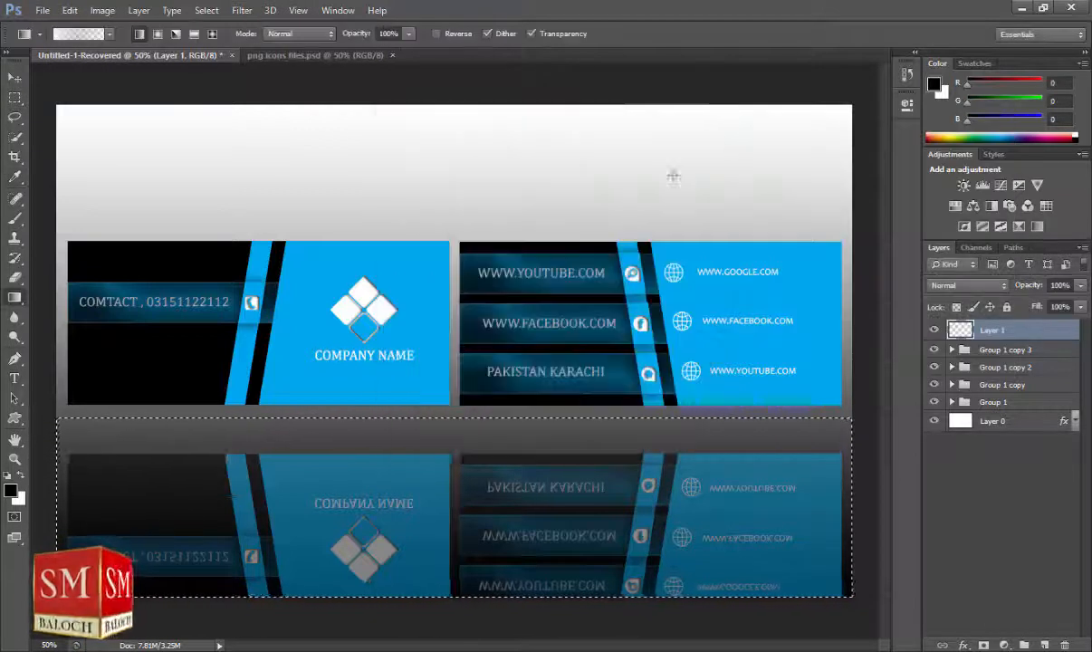
pyautogui.moveTo(457, 612); pyautogui.dragTo(452, 285)
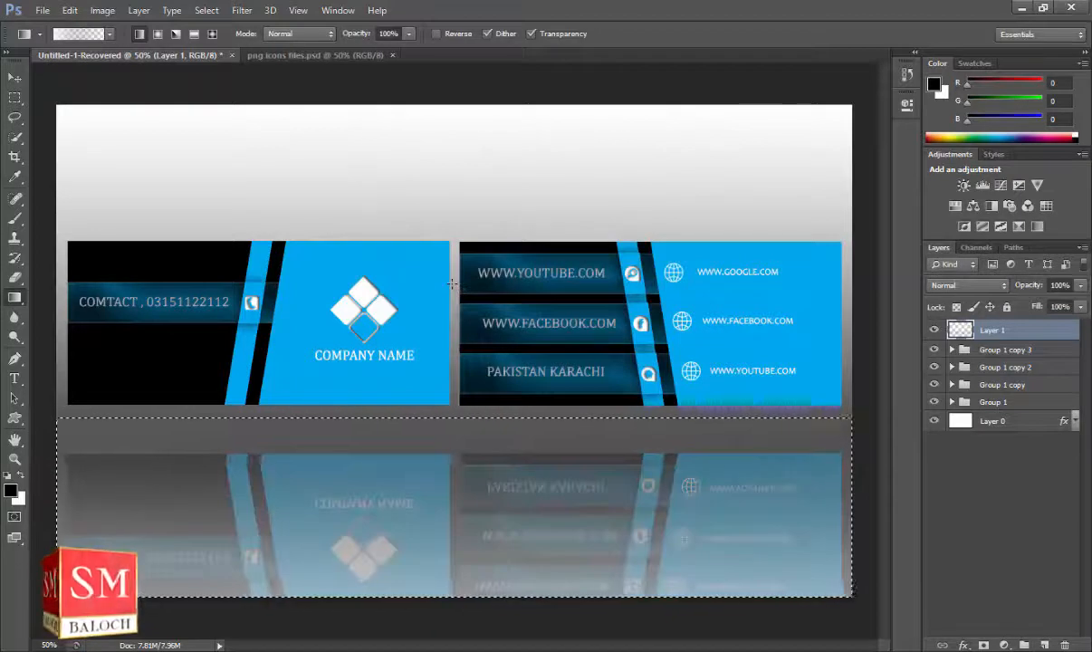
pyautogui.hotkey('ctrl', 'd')
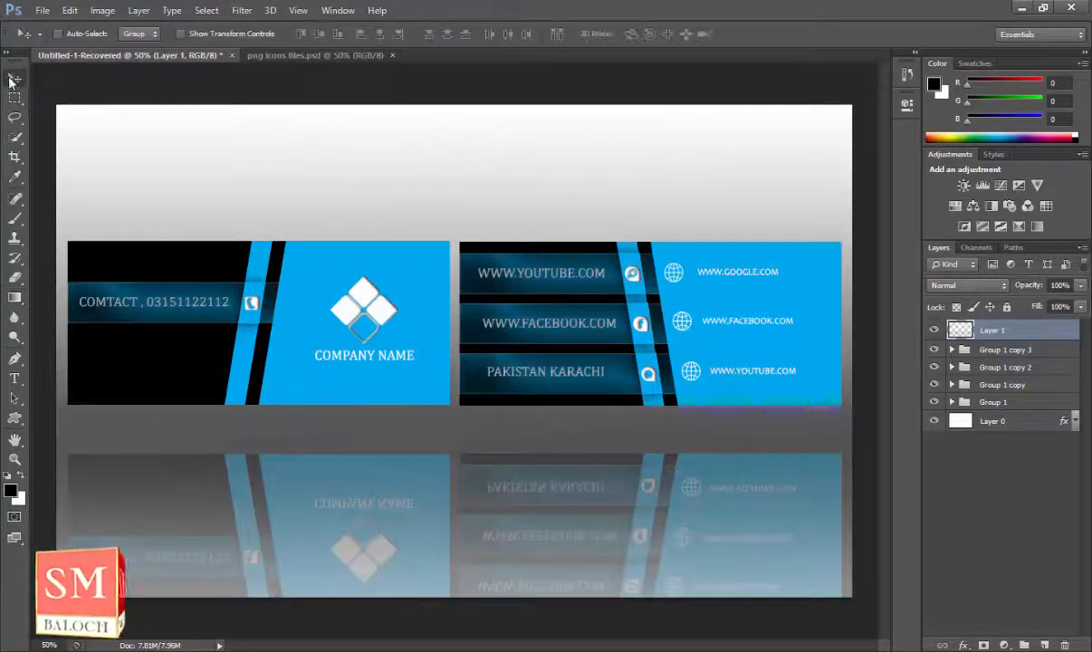
pyautogui.click(15, 418)
# Draw a wide flat ellipse under the cards and Gaussian-blur it into a soft shadow.
pyautogui.click(72, 415)
pyautogui.moveTo(73, 414); pyautogui.dragTo(837, 432)
pyautogui.click(15, 77)
pyautogui.click(242, 10)
pyautogui.moveTo(399, 171)
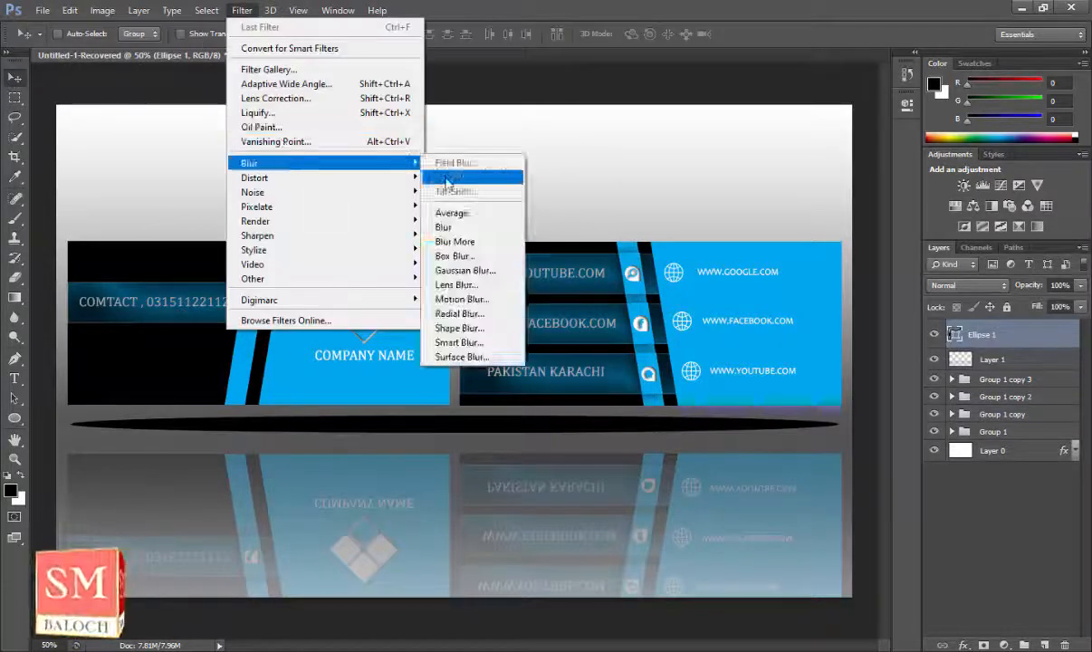
pyautogui.click(465, 270)
pyautogui.click(497, 252)
pyautogui.moveTo(509, 143); pyautogui.dragTo(678, 100)
pyautogui.moveTo(660, 315)
pyautogui.mouseDown()
pyautogui.moveTo(675, 314)
pyautogui.moveTo(680, 325)
pyautogui.moveTo(667, 324)
pyautogui.mouseUp()
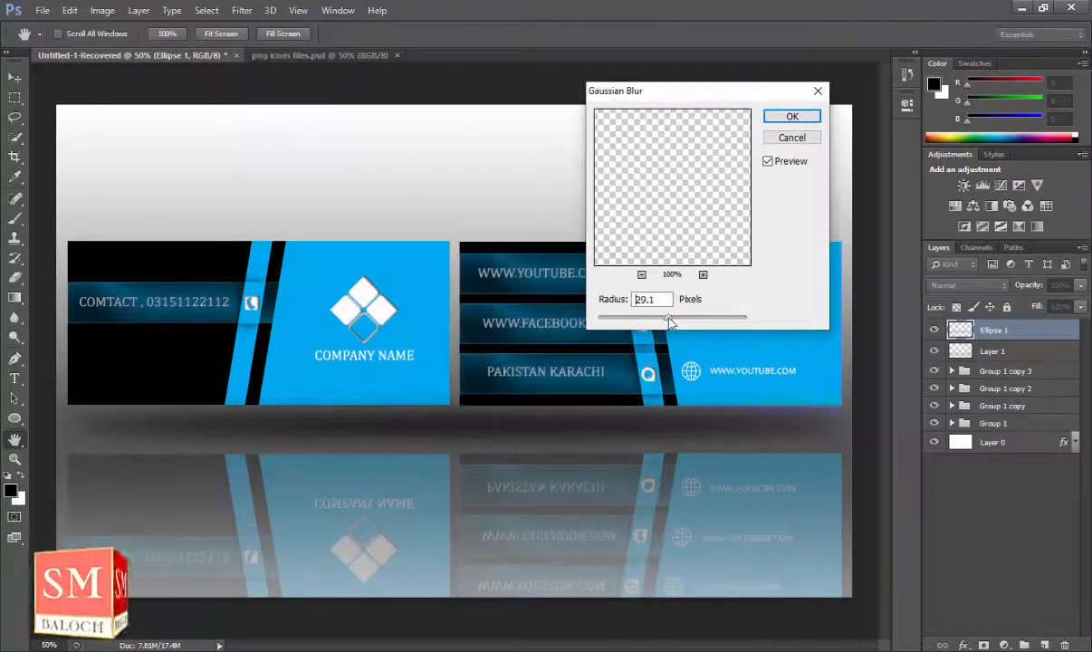
pyautogui.click(789, 115)
pyautogui.click(15, 79)
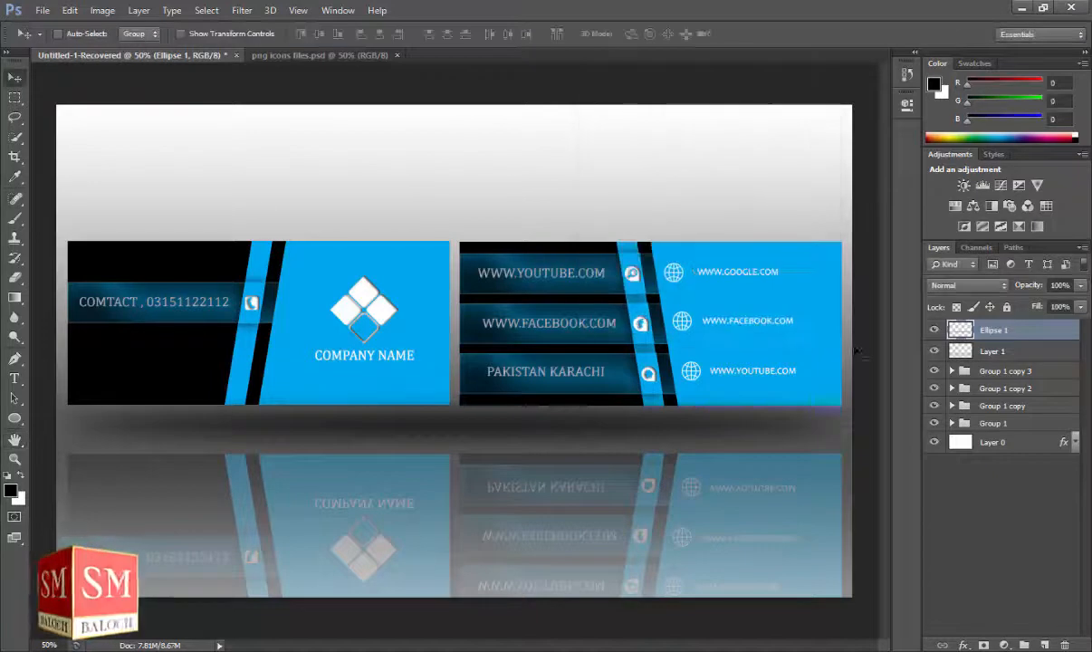
# Lower the reflection groups' Opacity and Fill to 50%.
pyautogui.click(999, 577)
pyautogui.click(1005, 370)
pyautogui.keyDown('shift'); pyautogui.click(1005, 387); pyautogui.keyUp('shift')
pyautogui.click(1060, 285)
pyautogui.write('50')
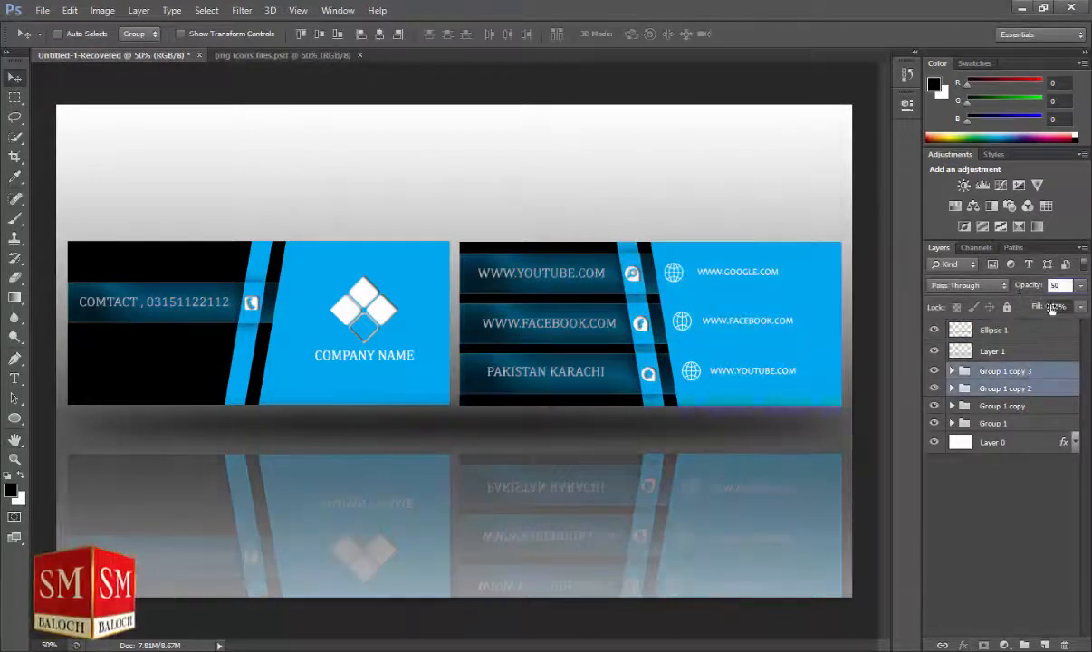
pyautogui.press('Tab')
pyautogui.write('50')
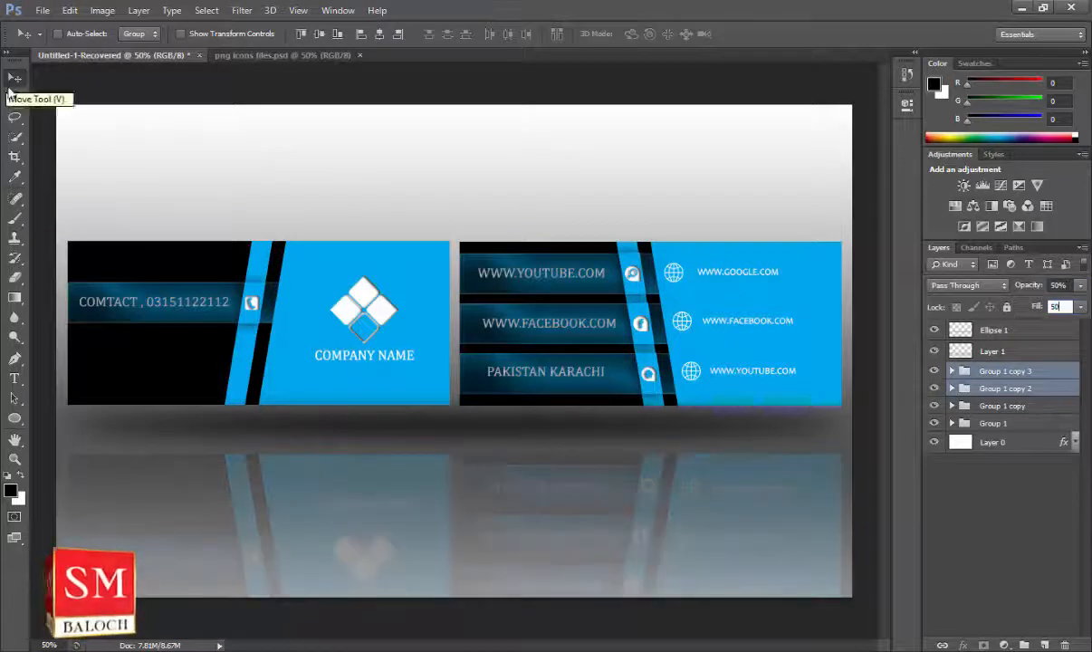